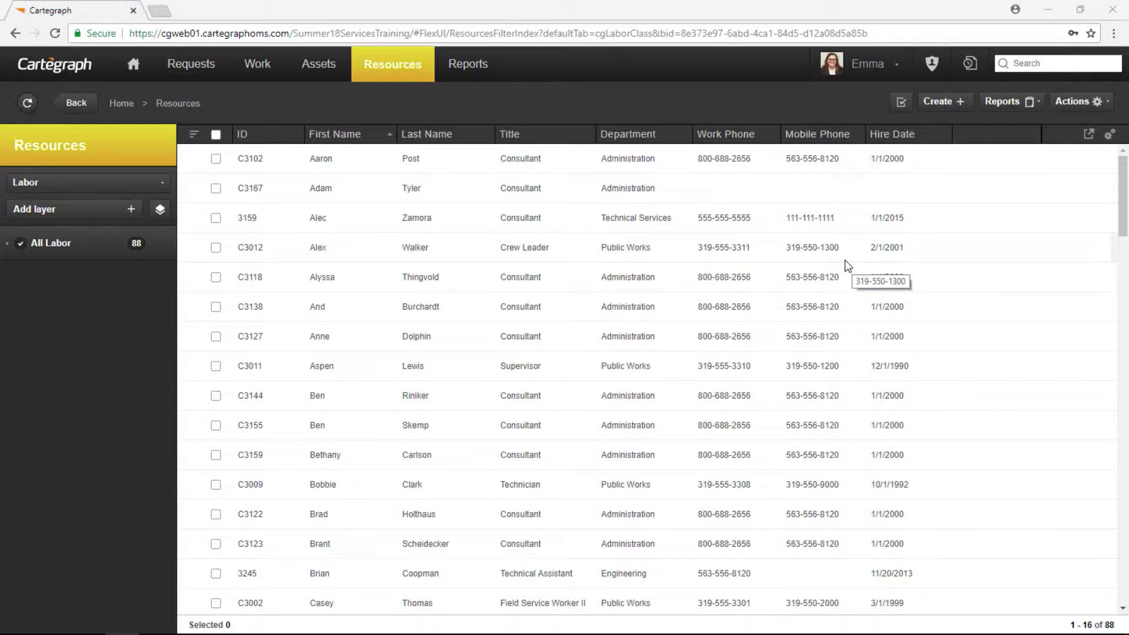
Open the Format Editor for Resources > Labor/Rates records.
left_click(931, 63)
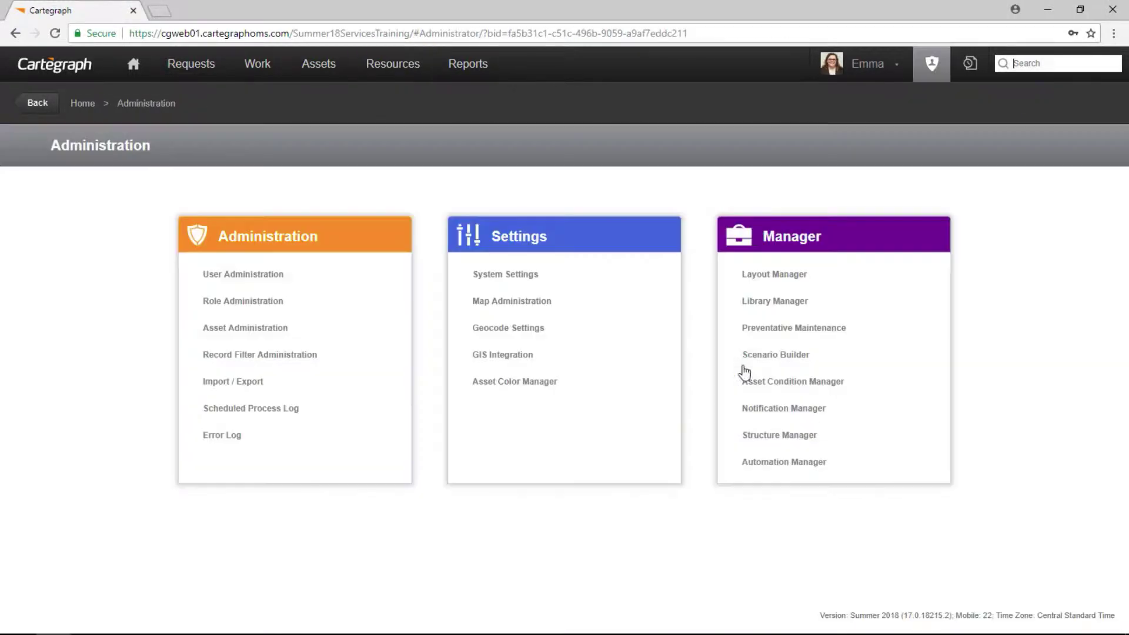
left_click(258, 385)
left_click(1066, 154)
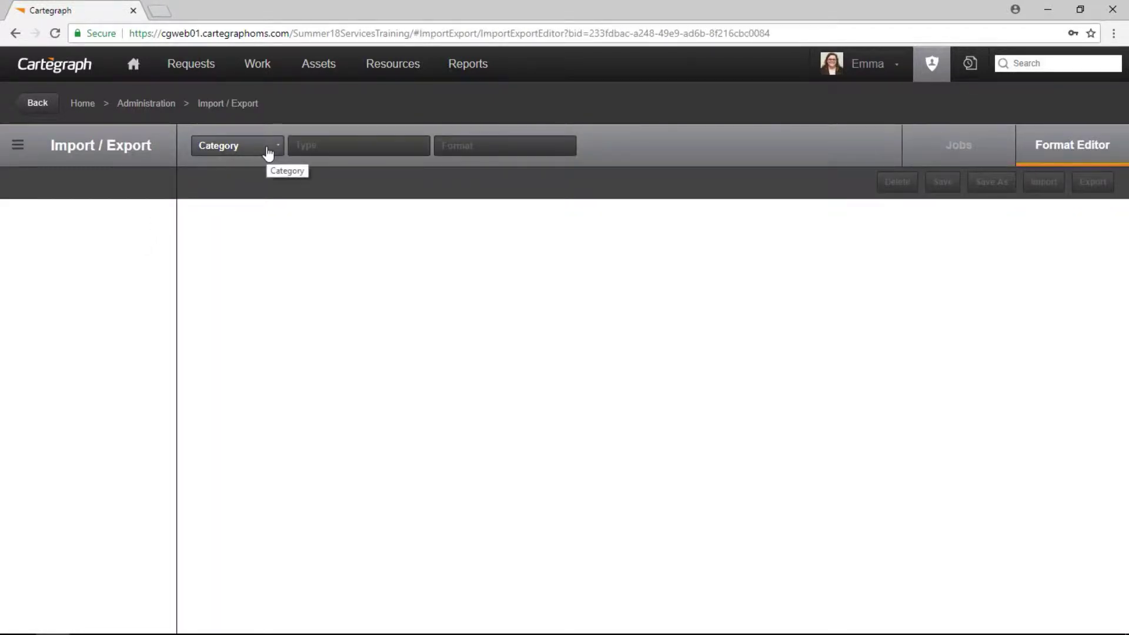
left_click(268, 152)
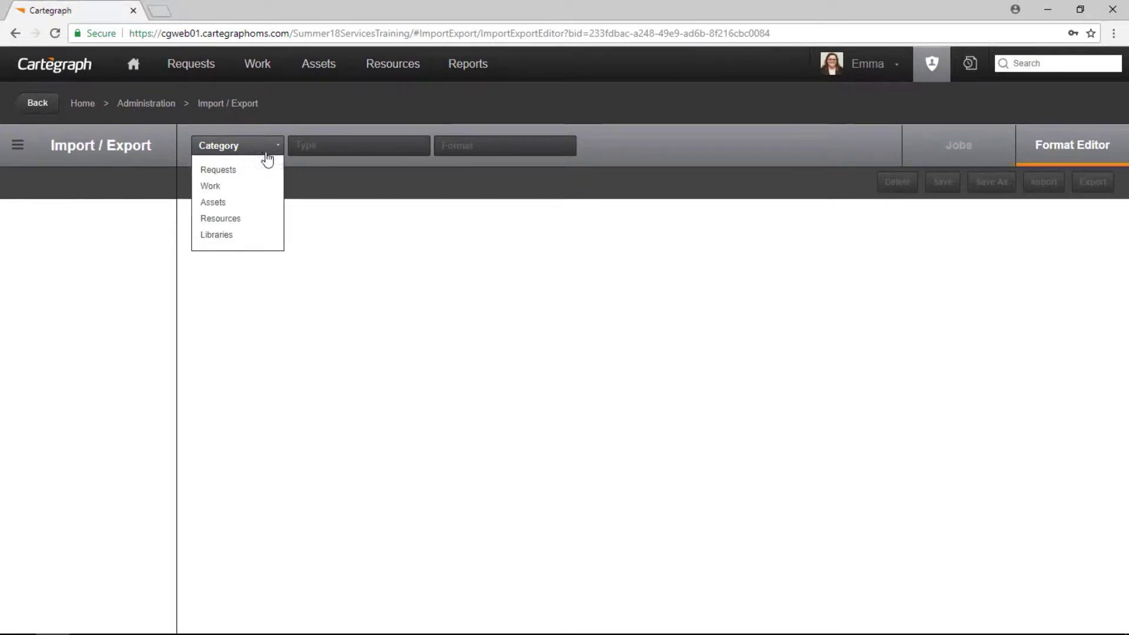
left_click(253, 222)
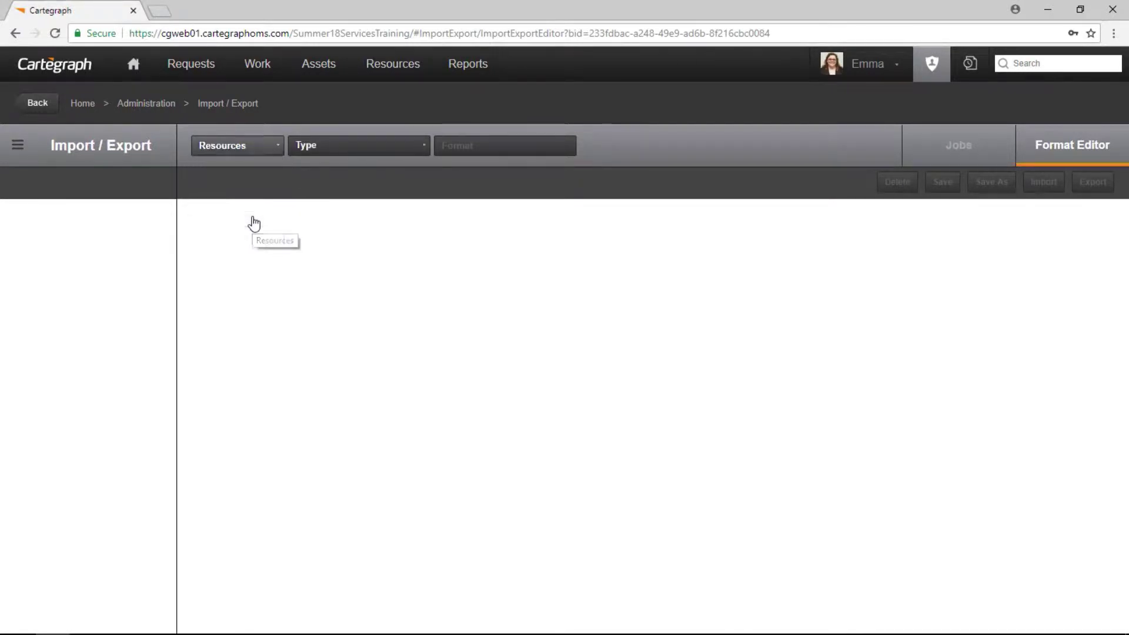
left_click(363, 144)
left_click(306, 182)
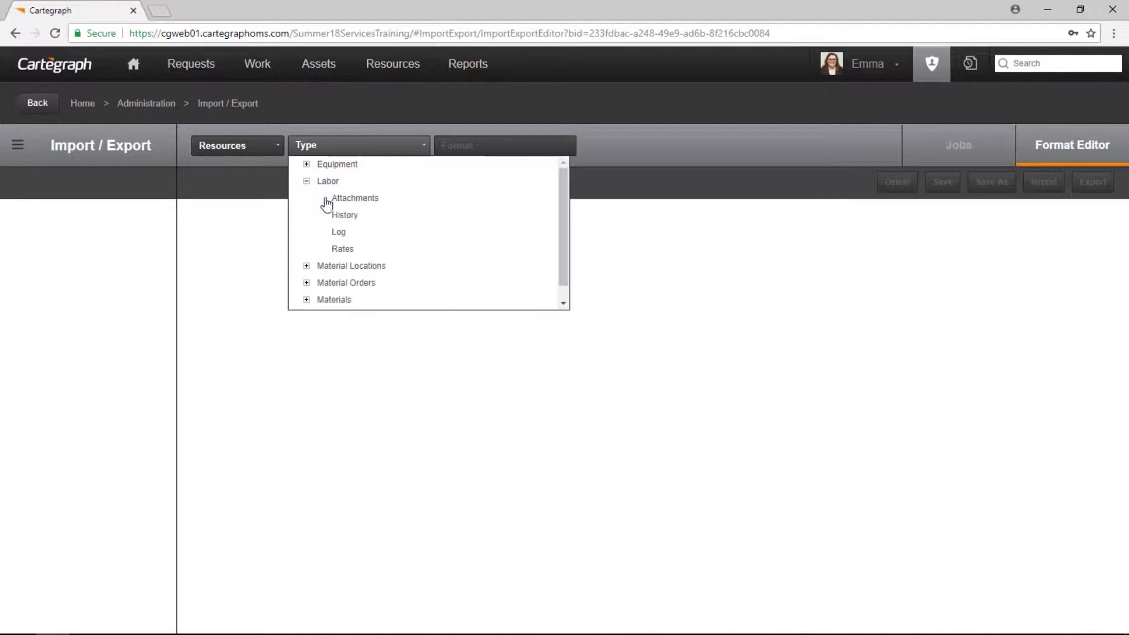
left_click(341, 246)
Create a new format named 'Select Labor Rates Requiring an Update'.
left_click(503, 157)
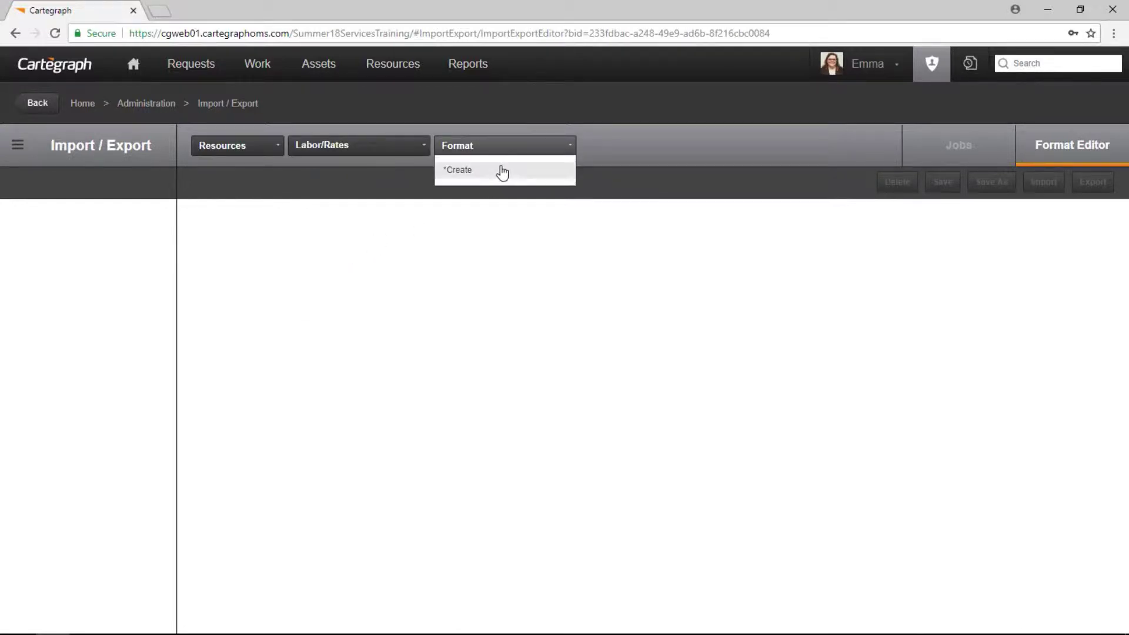
left_click(506, 170)
type("S")
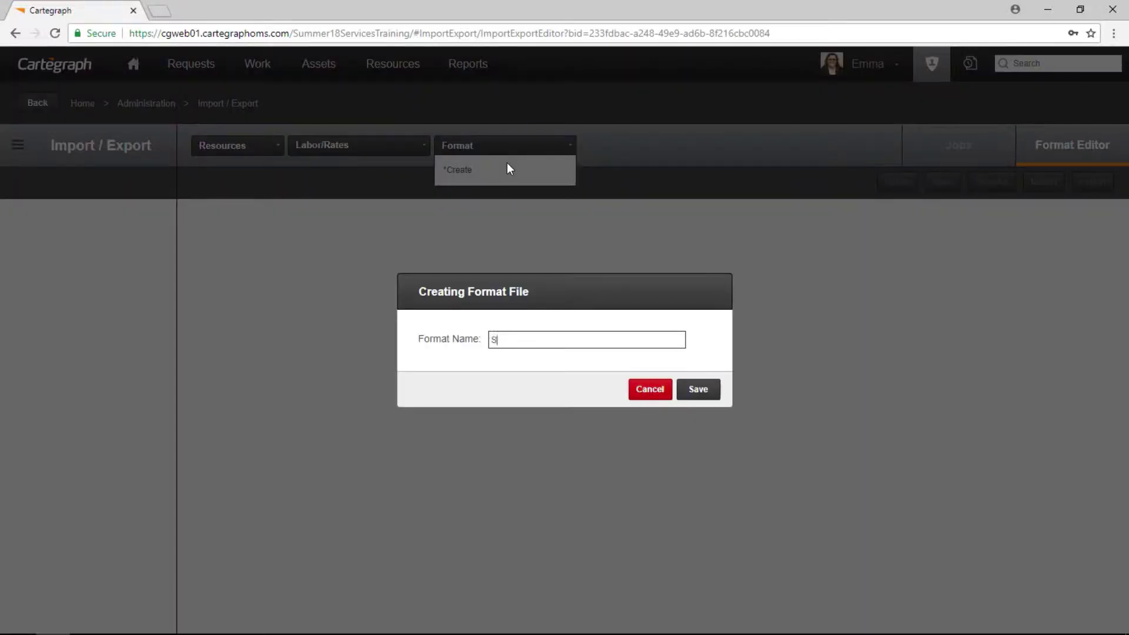
type("elect Labor Rates Requirin")
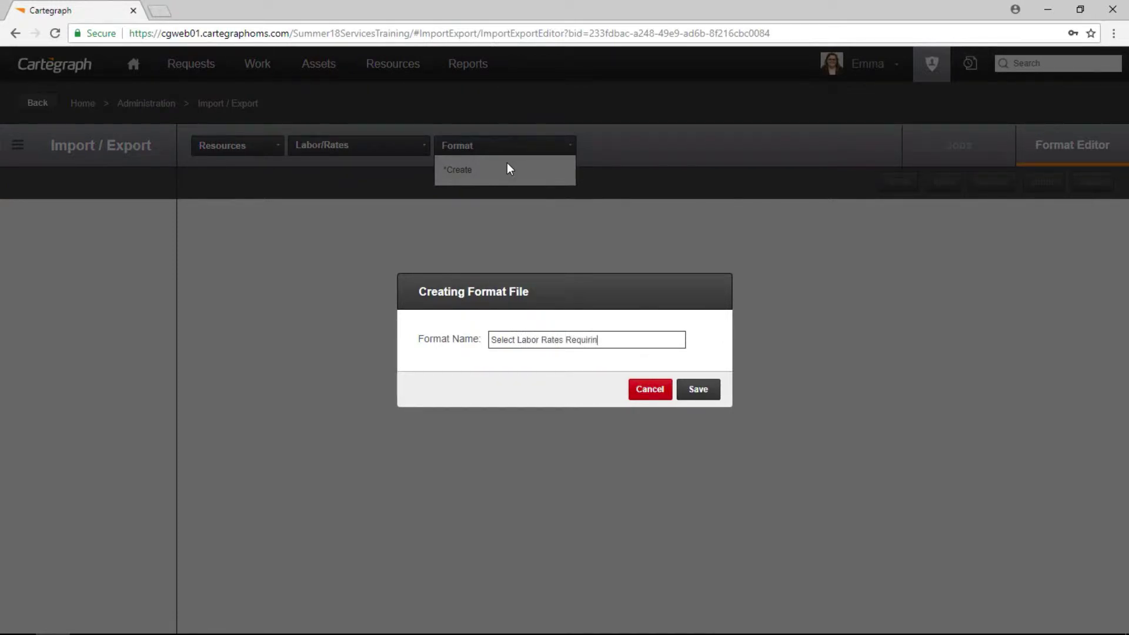
type("g an Update")
left_click(698, 391)
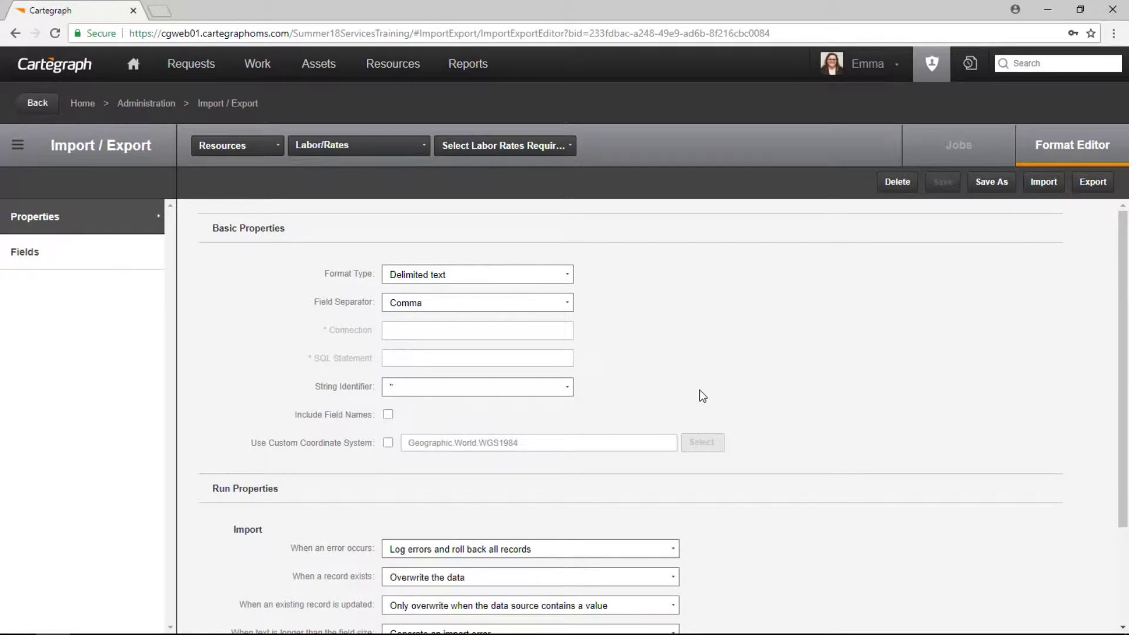
Include field names in the format and enable its export filter.
left_click(388, 415)
scroll(625, 386, "down", 2)
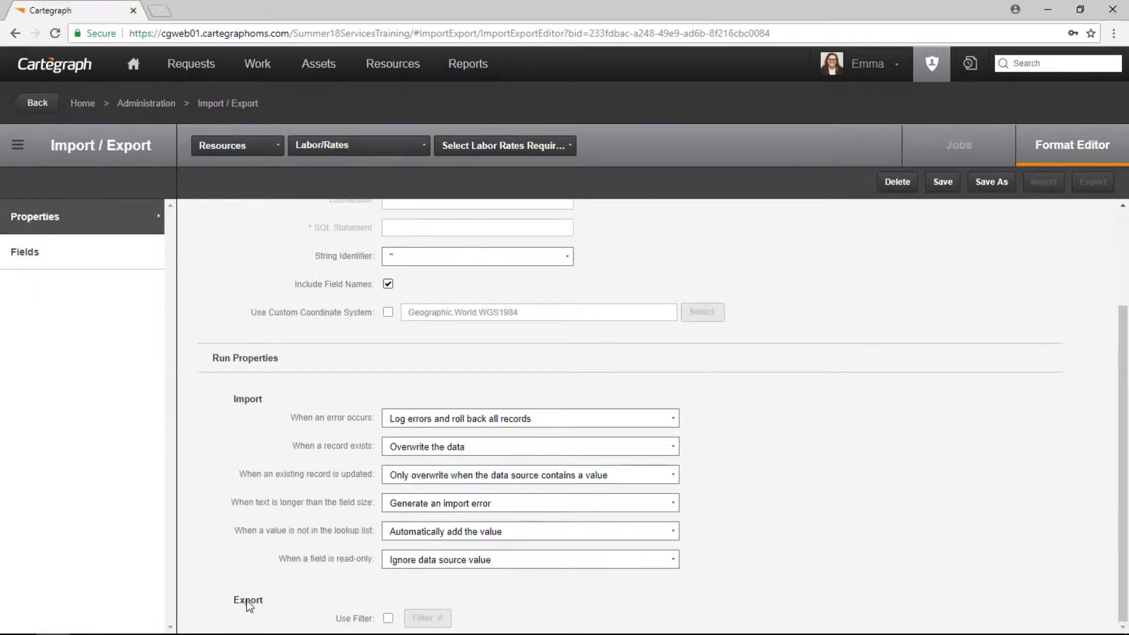
left_click(388, 619)
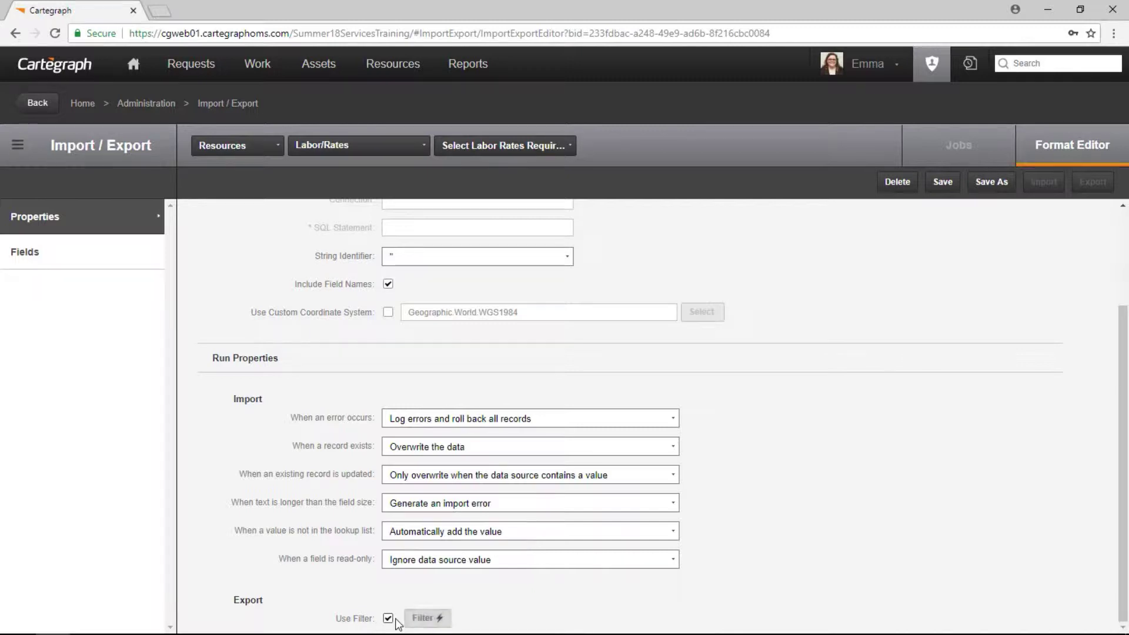
left_click(428, 618)
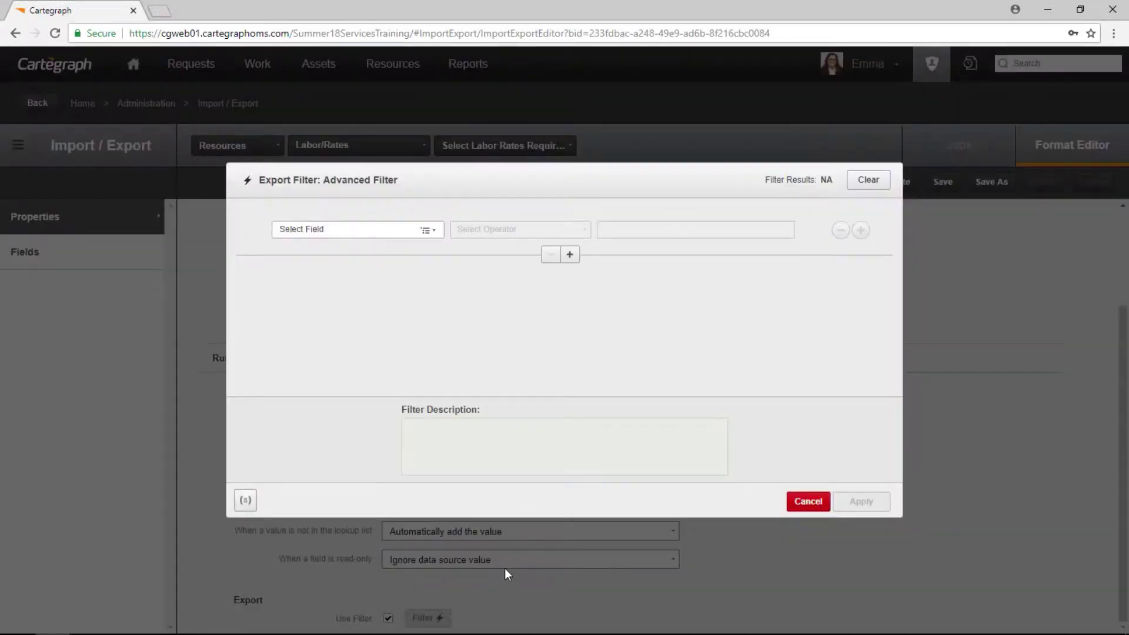
Filter on Full Name Is the first employee.
left_click(387, 235)
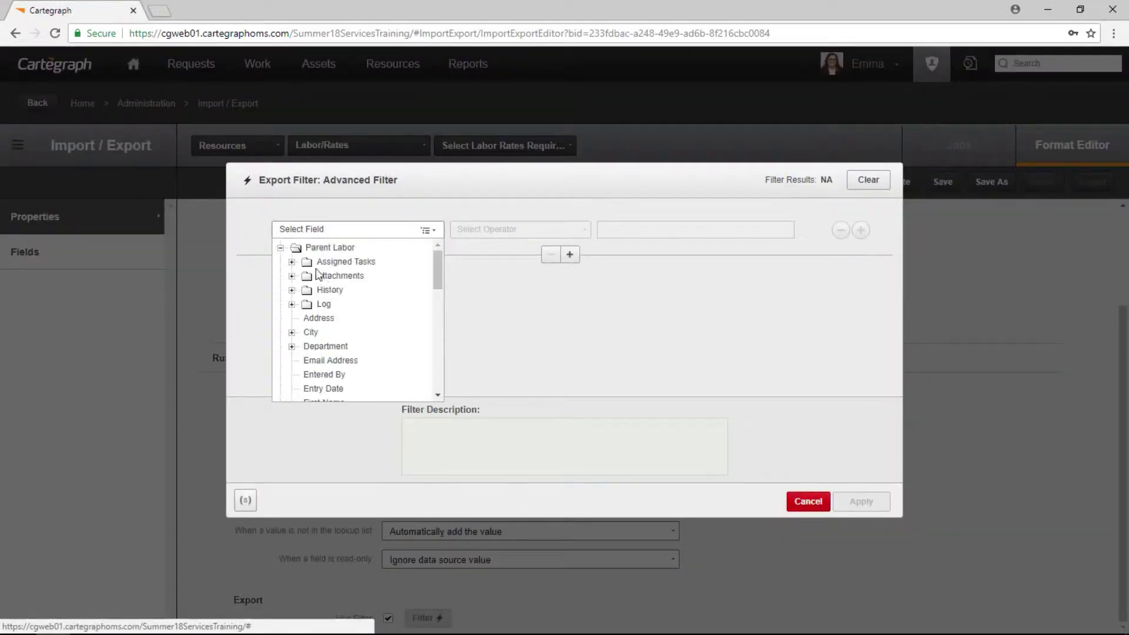
scroll(320, 294, "down", 5)
left_click(326, 277)
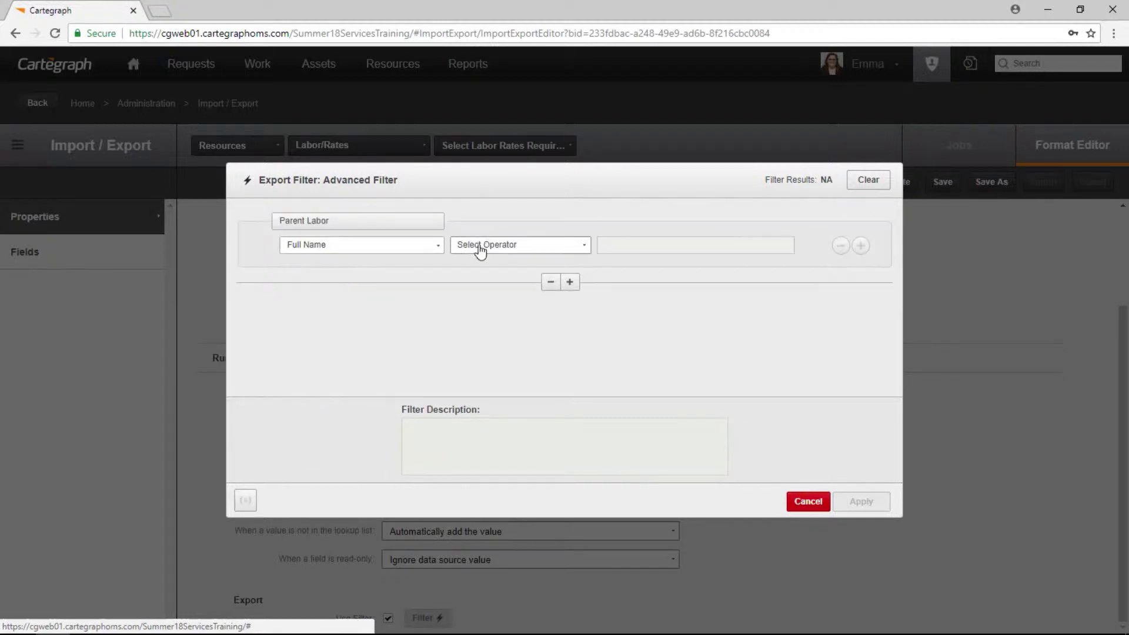
left_click(480, 250)
left_click(481, 263)
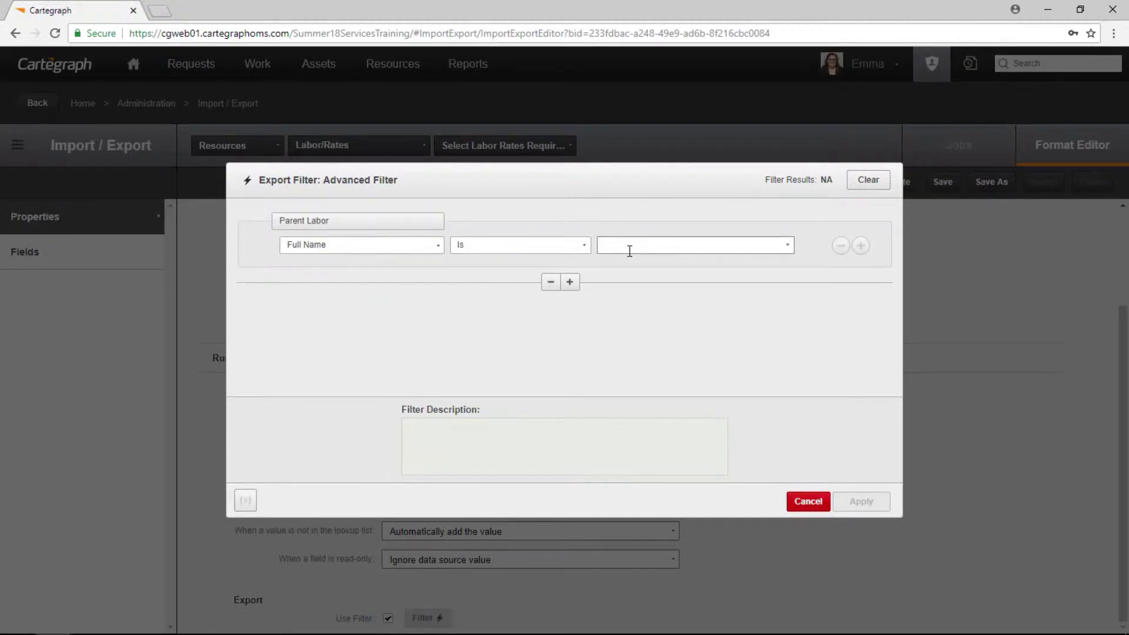
left_click(654, 270)
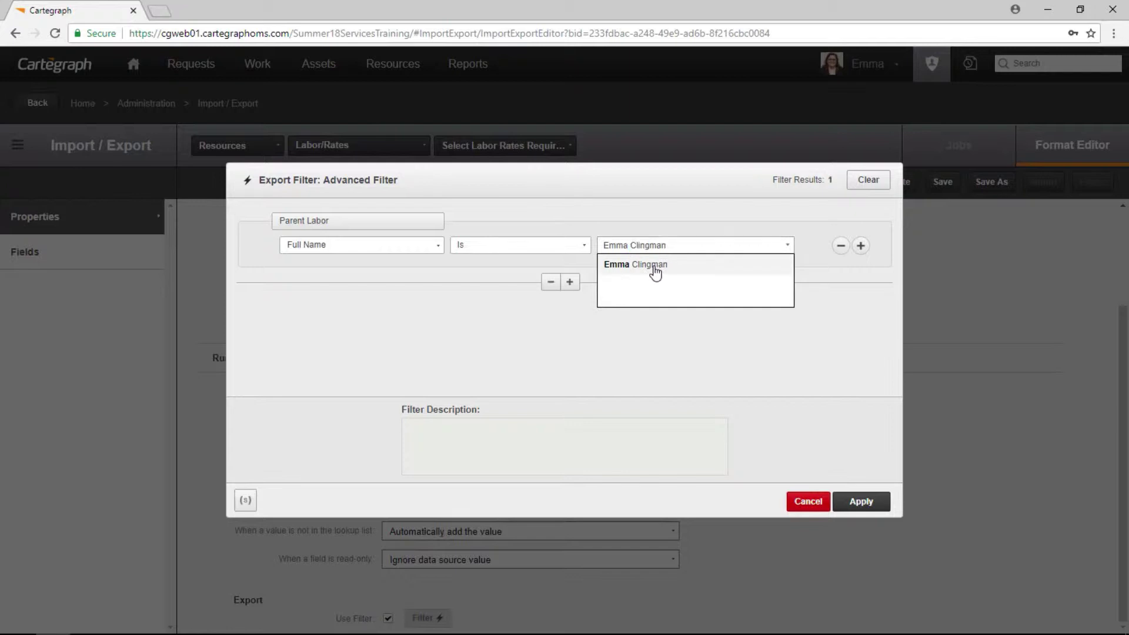
Add an OR condition Full Name Is the second employee and apply the filter.
left_click(860, 245)
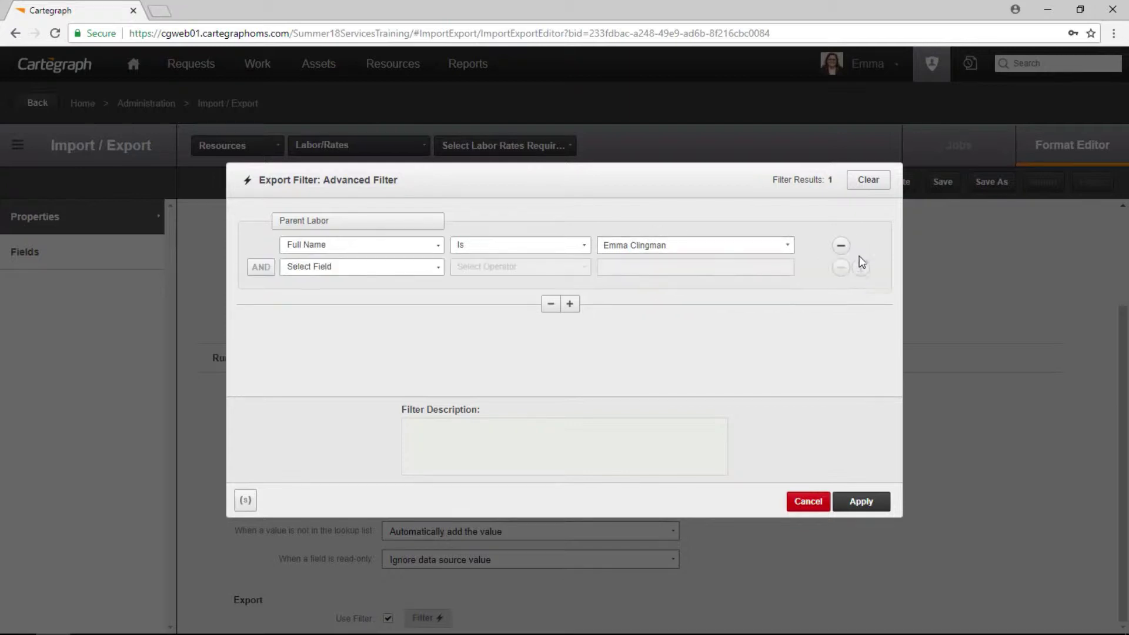
left_click(311, 273)
left_click(322, 383)
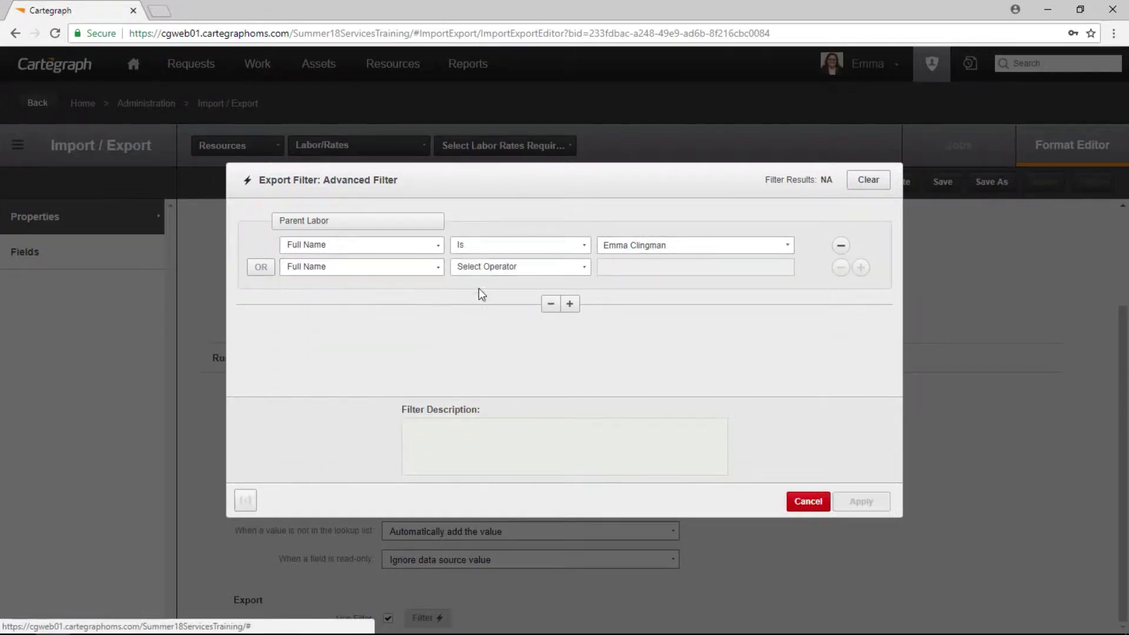
left_click(483, 267)
left_click(486, 282)
left_click(657, 266)
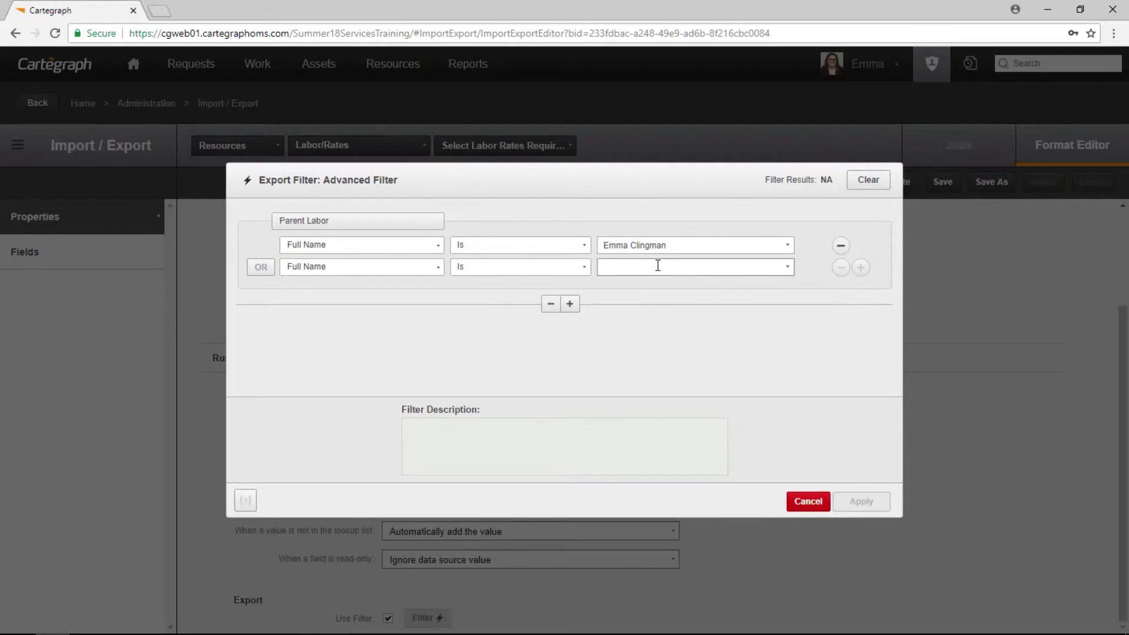
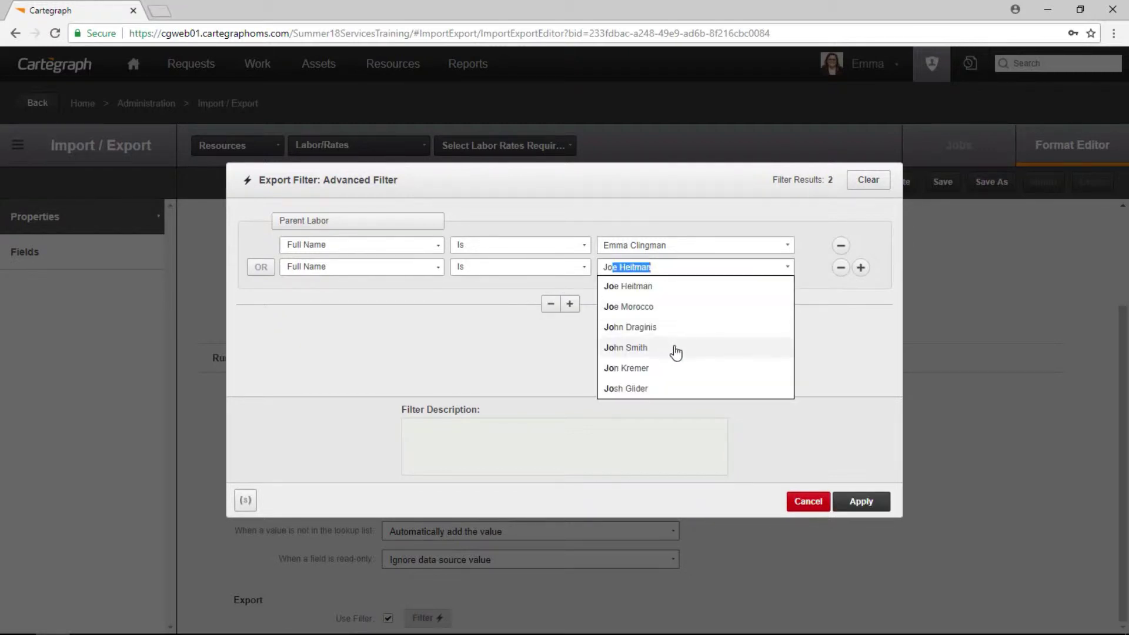
left_click(675, 348)
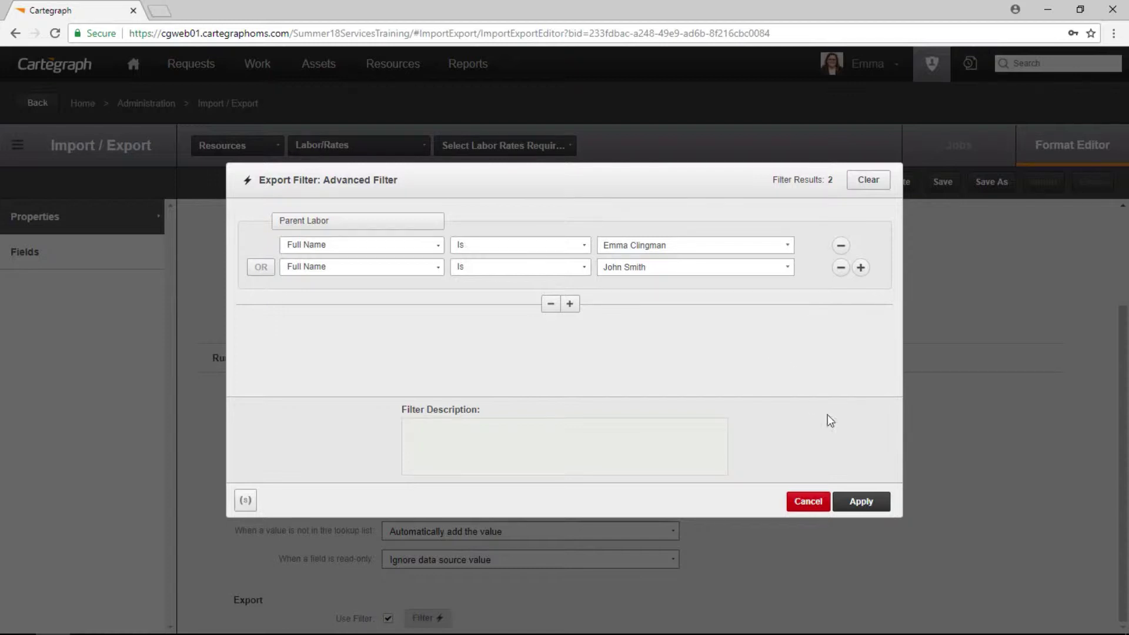
left_click(860, 501)
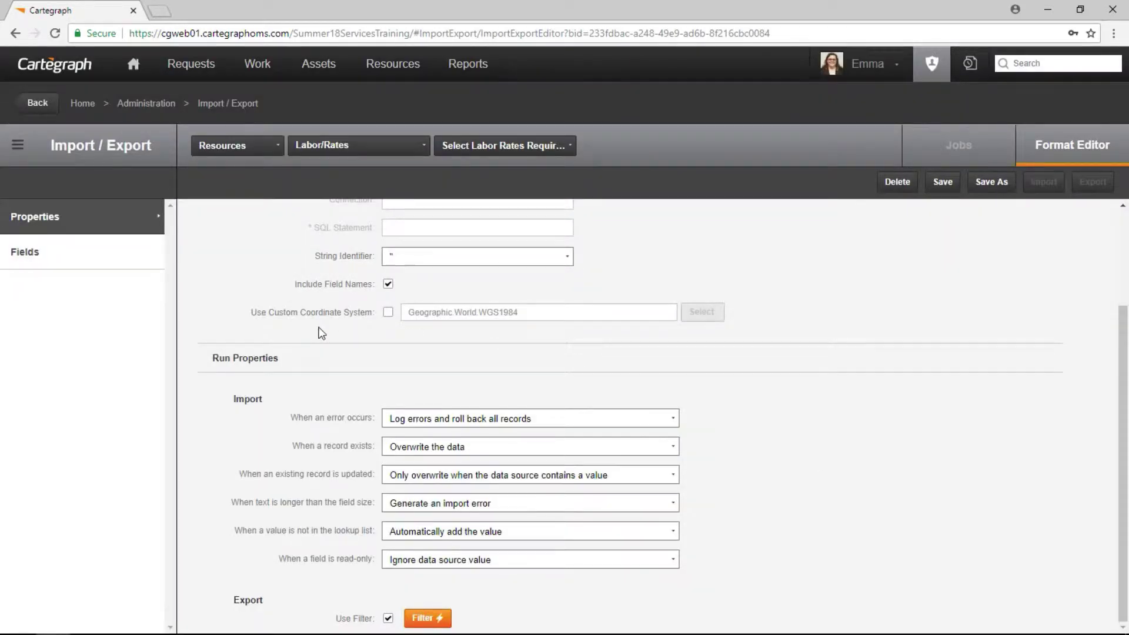
Add Effective On, Expires On, Rate, Rate Name and CgId to the format's fields.
left_click(87, 262)
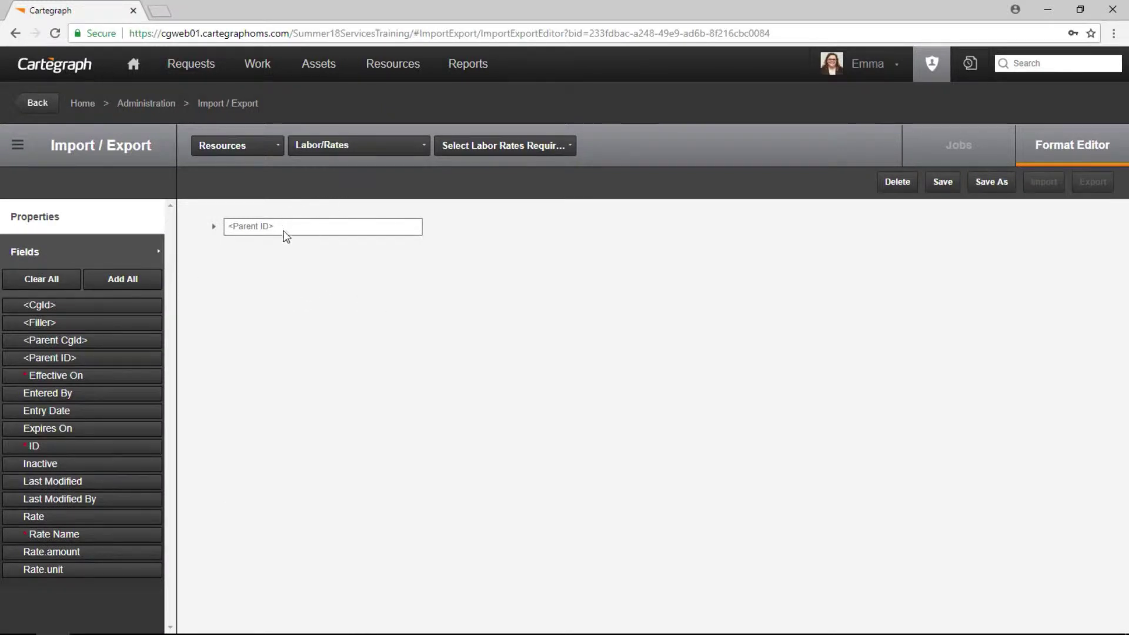
left_click_drag(64, 373, 258, 338)
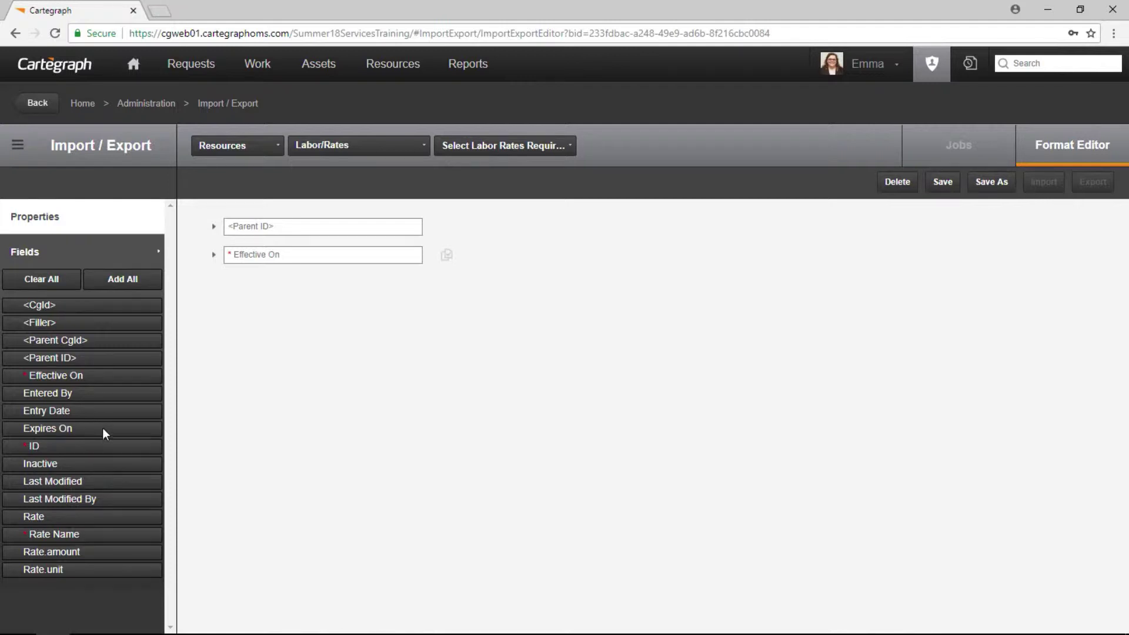
left_click_drag(102, 428, 285, 371)
left_click_drag(64, 518, 245, 474)
left_click_drag(117, 534, 267, 462)
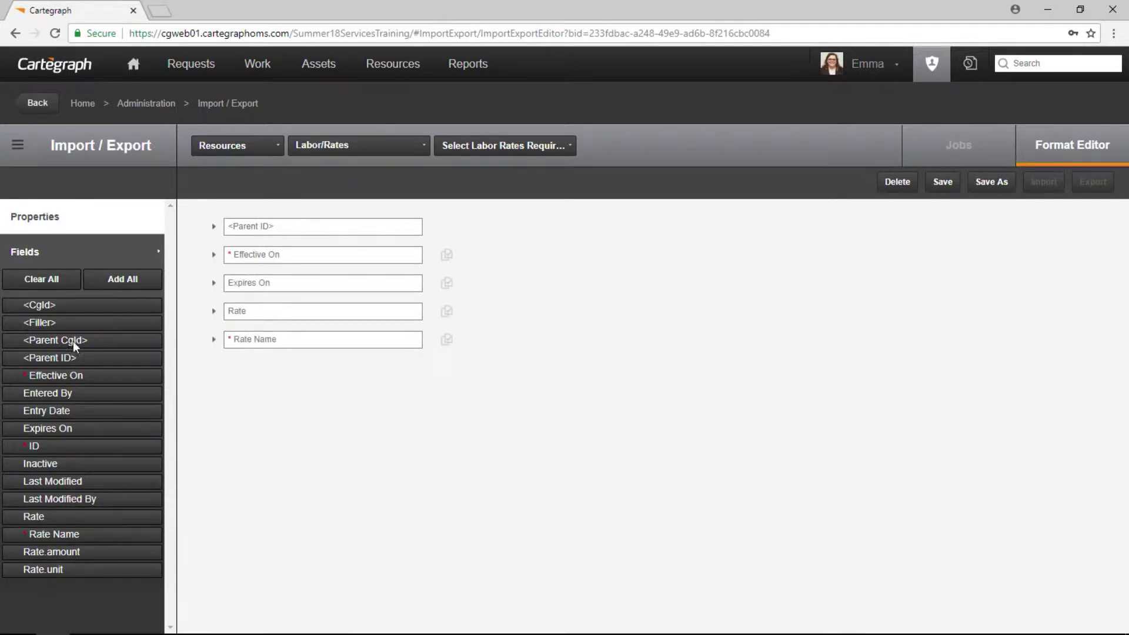
left_click_drag(80, 305, 323, 411)
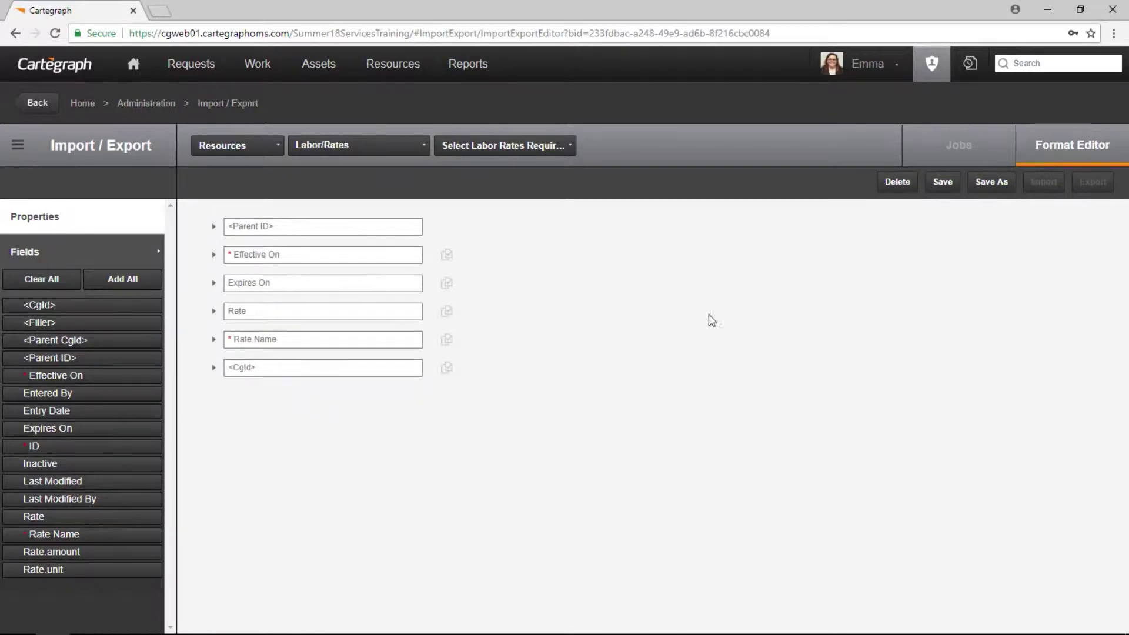
Save the format and export the matching rate records to CSV.
left_click(951, 183)
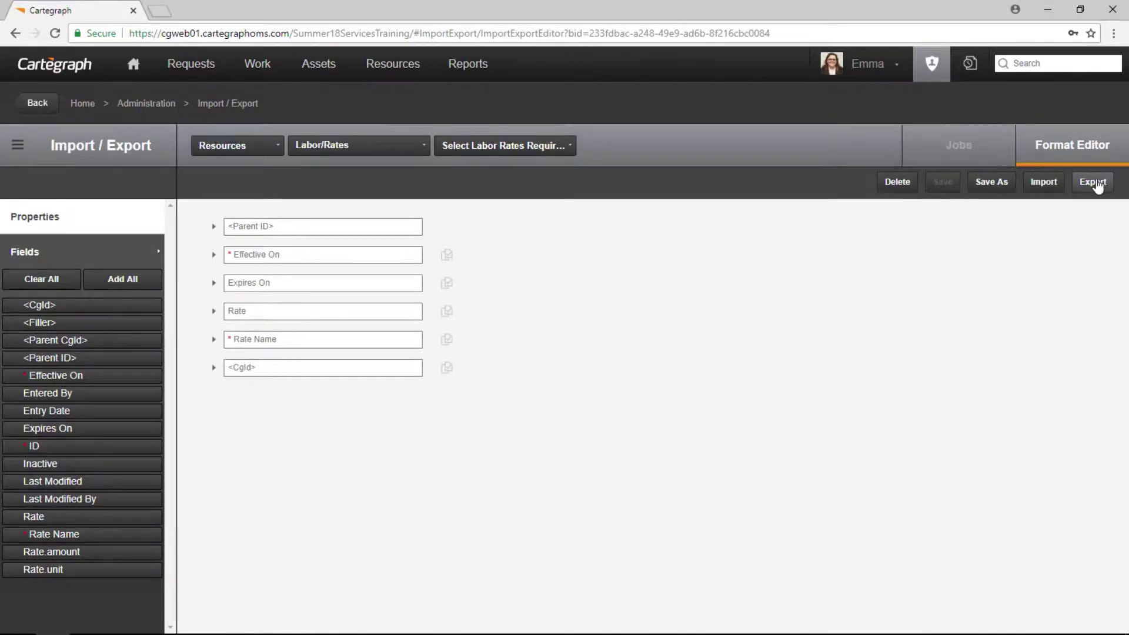
left_click(1095, 184)
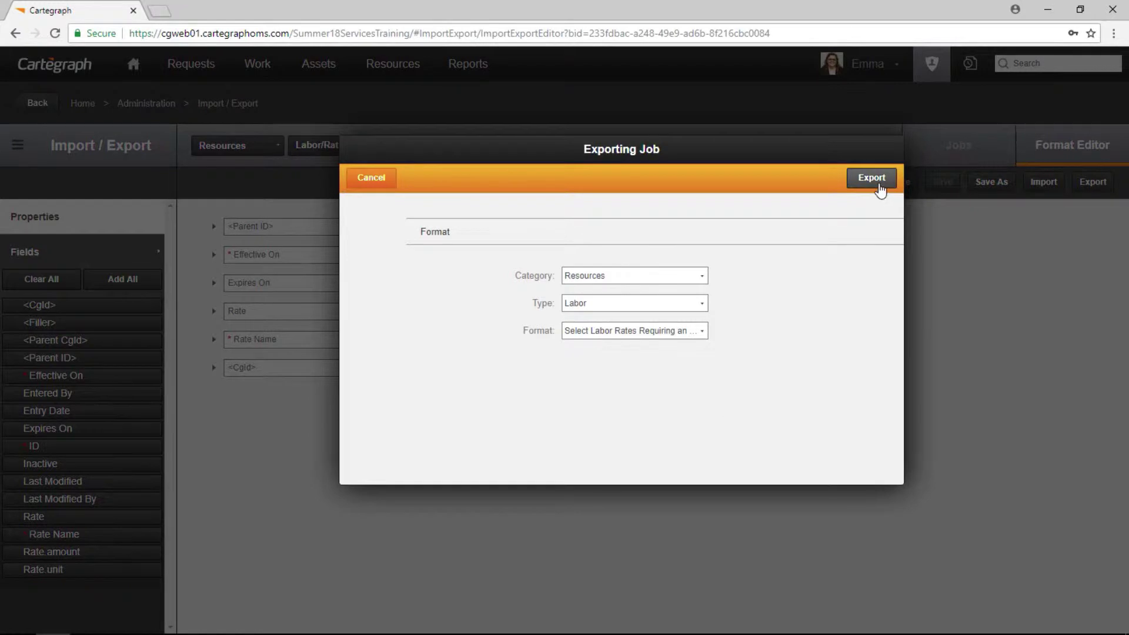
left_click(877, 179)
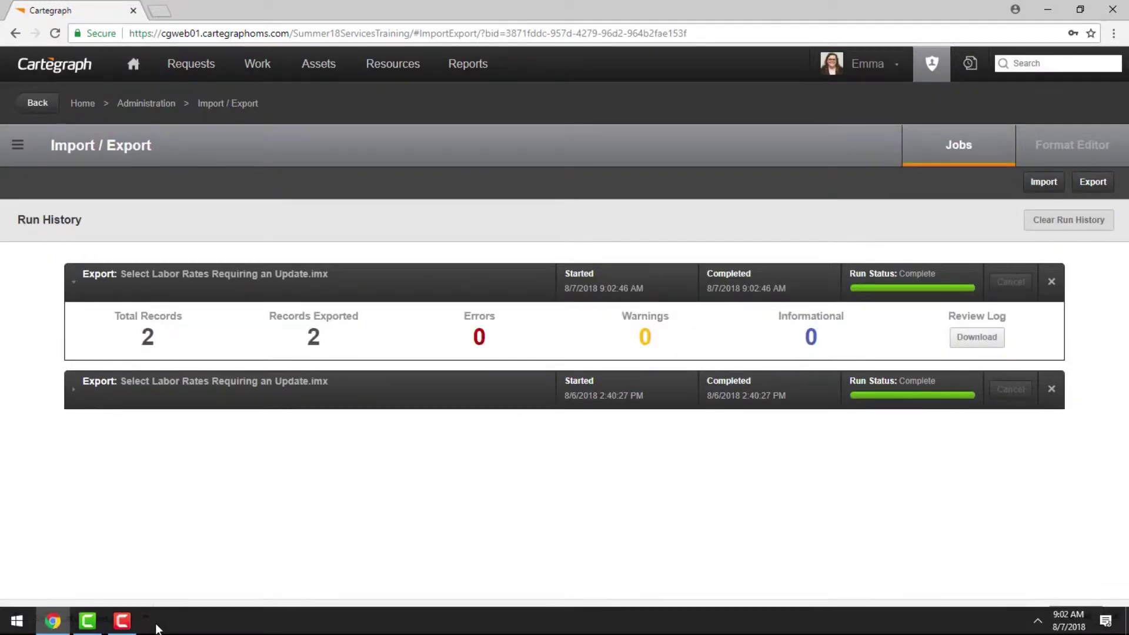
Open the downloaded 'Select Labor Rates Requiring an Update (1)' CSV from the Desktop in Excel.
left_click(151, 614)
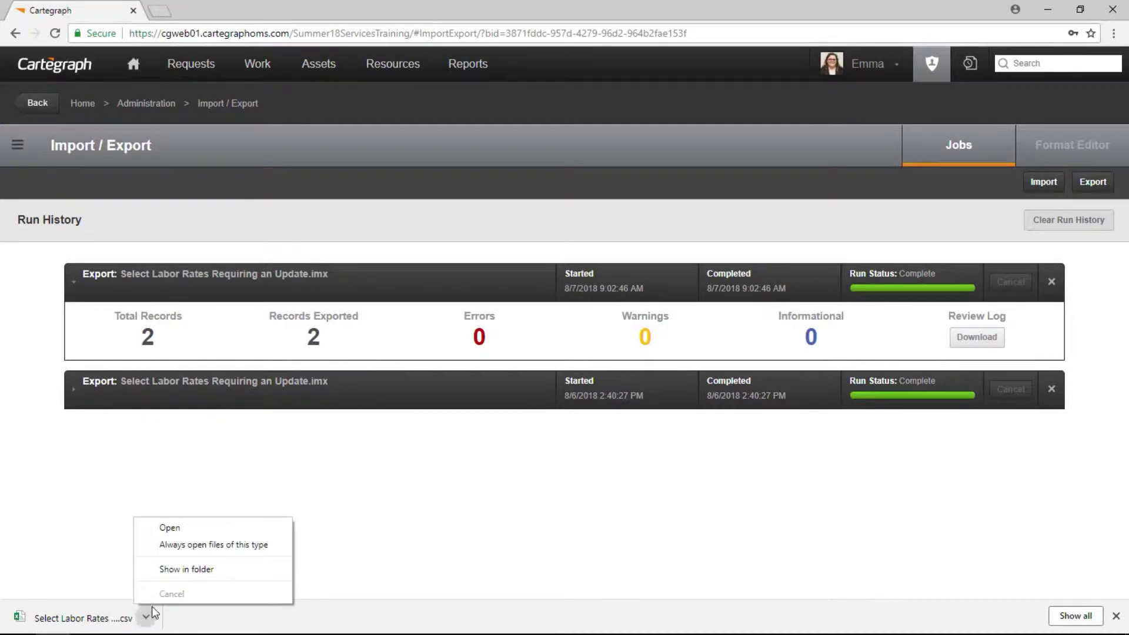
left_click(180, 569)
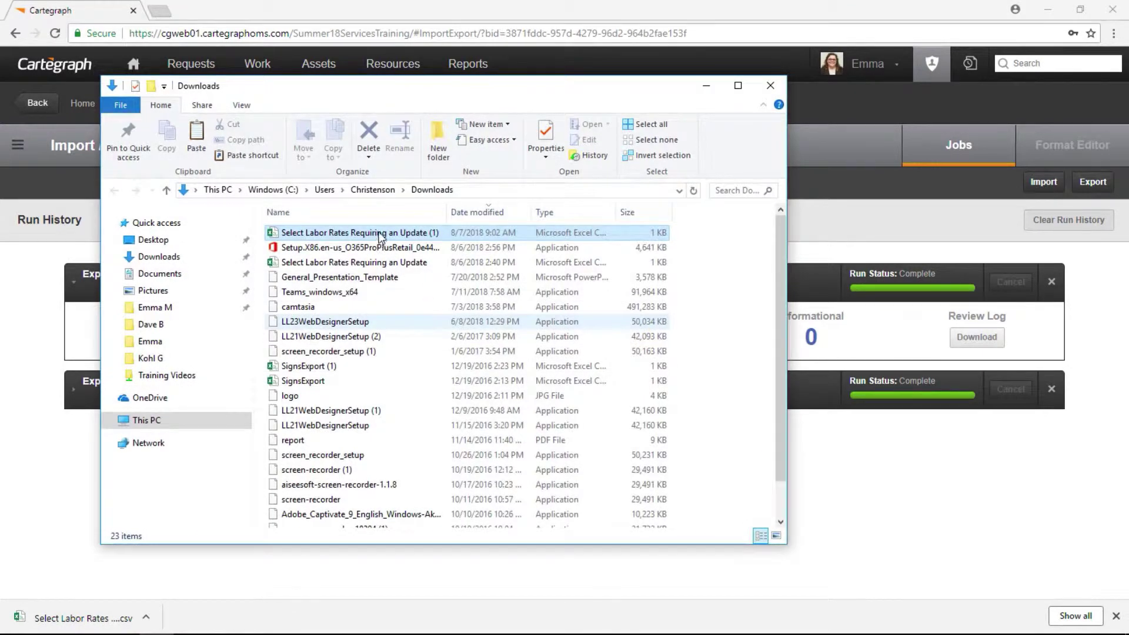
left_click(203, 243)
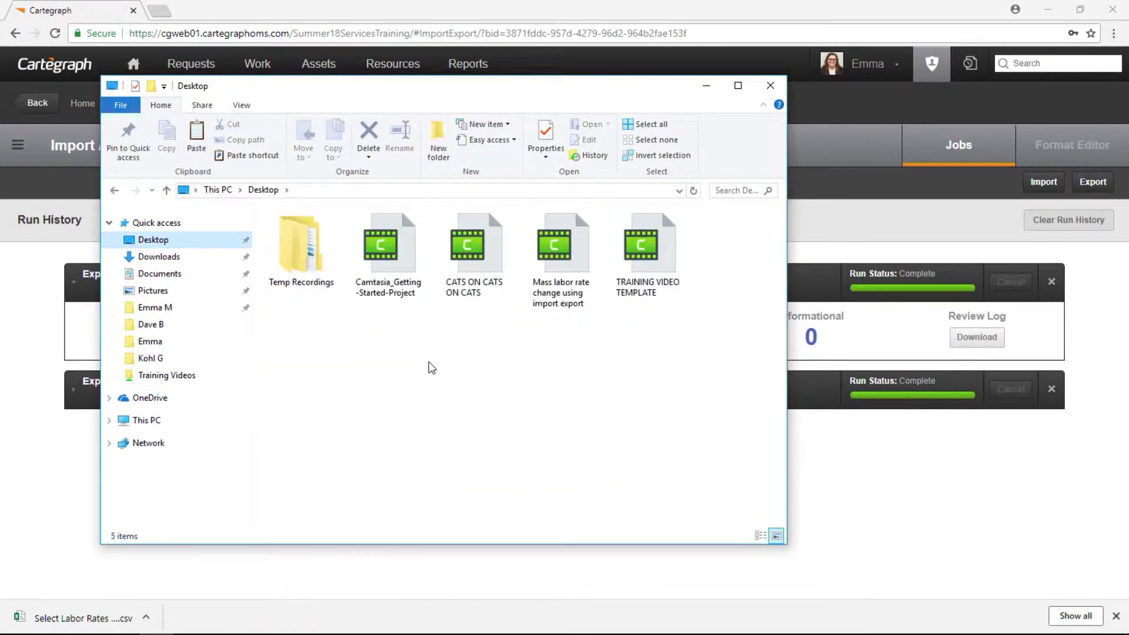
key("ctrl+v")
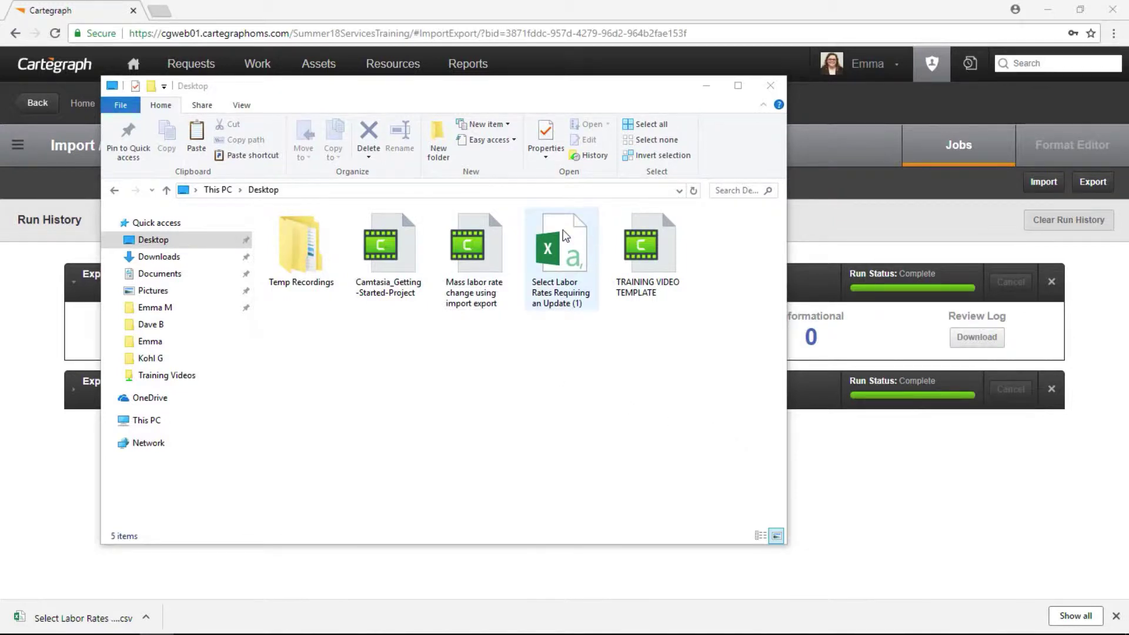
double_click(568, 242)
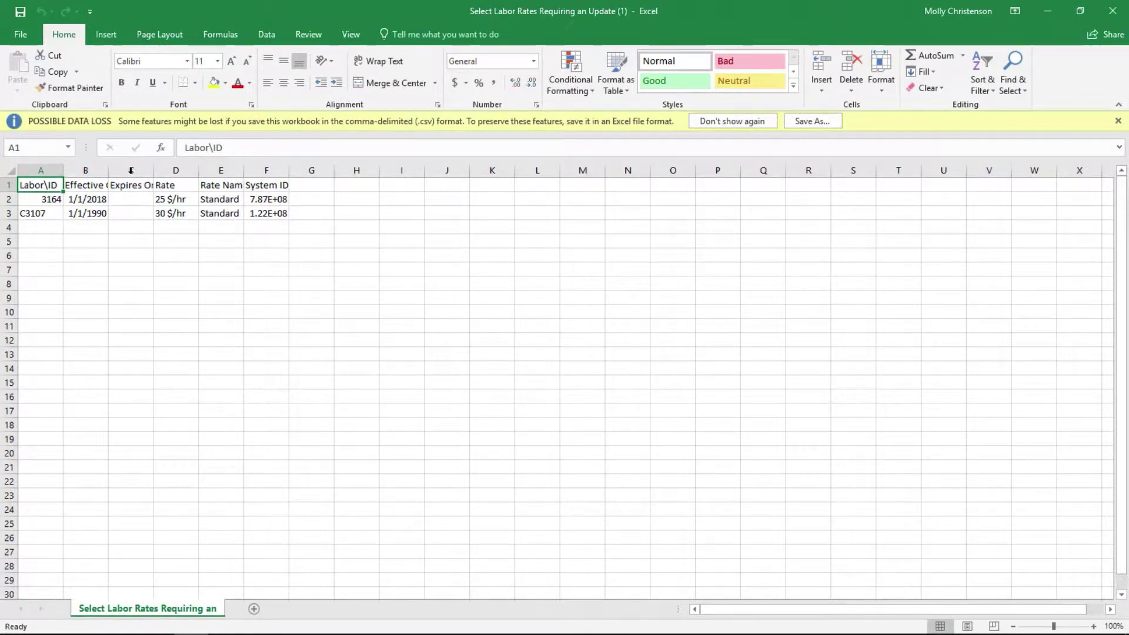
Auto-fit all columns of the sheet to their contents.
left_click(10, 170)
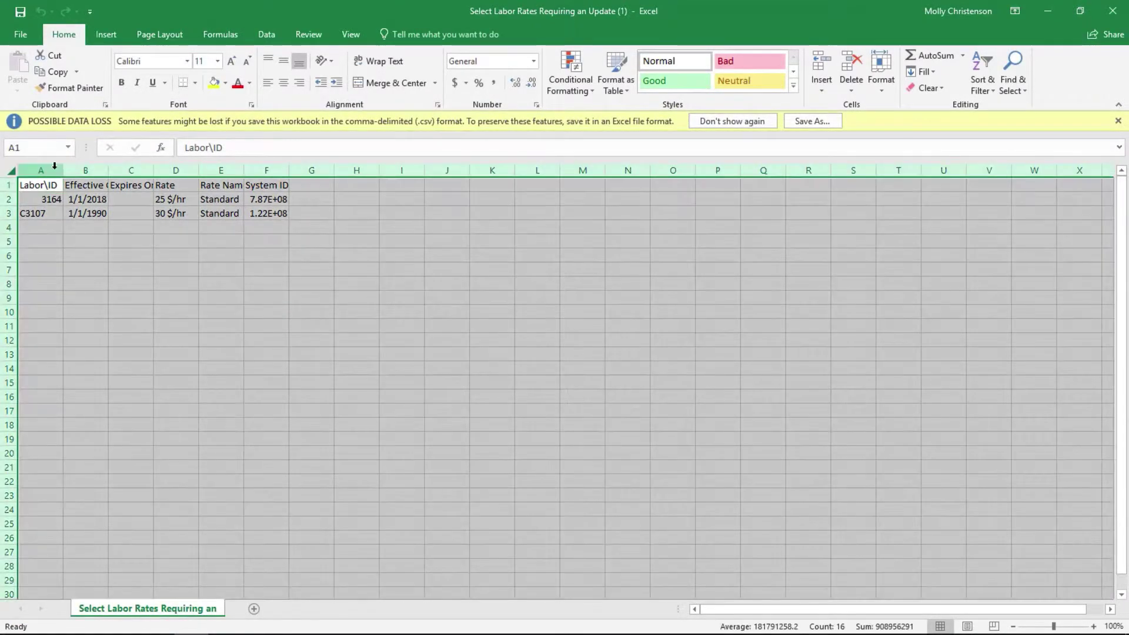
left_click_drag(63, 171, 62, 171)
double_click(63, 172)
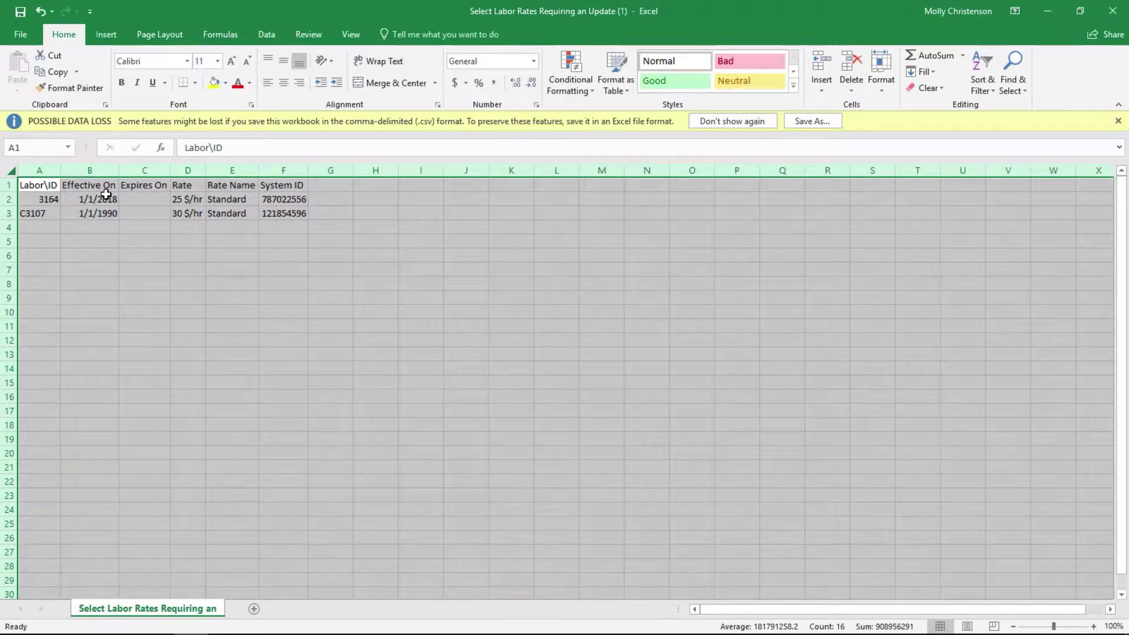
Set both rates' Effective On to 7/1/2018 and Expires On to 6/30/2019.
left_click(106, 198)
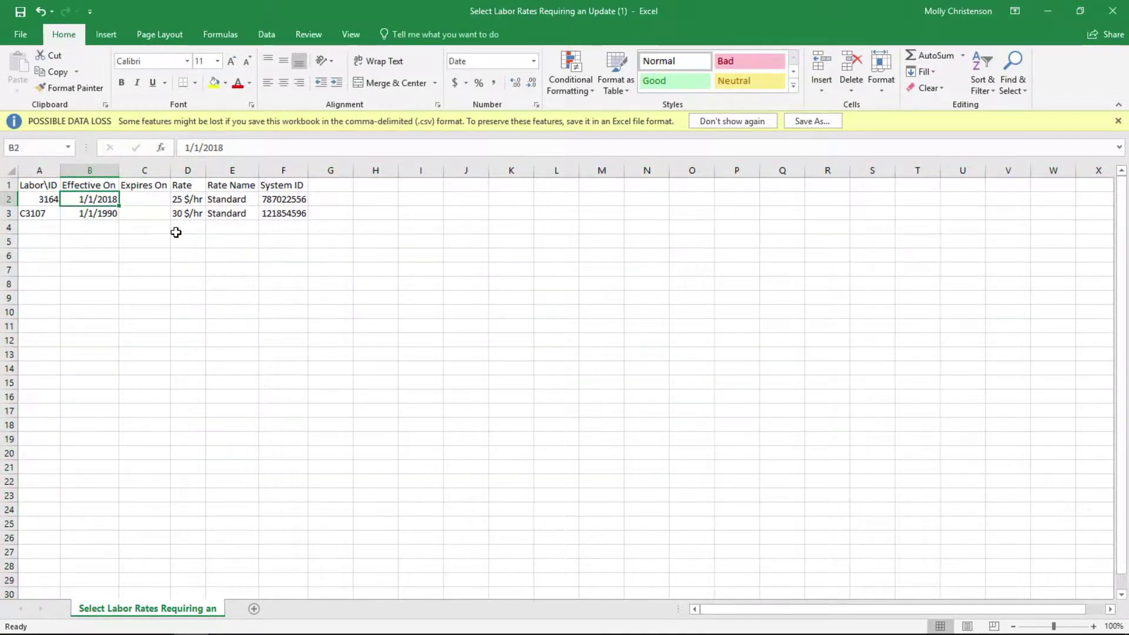
type("7/1/201")
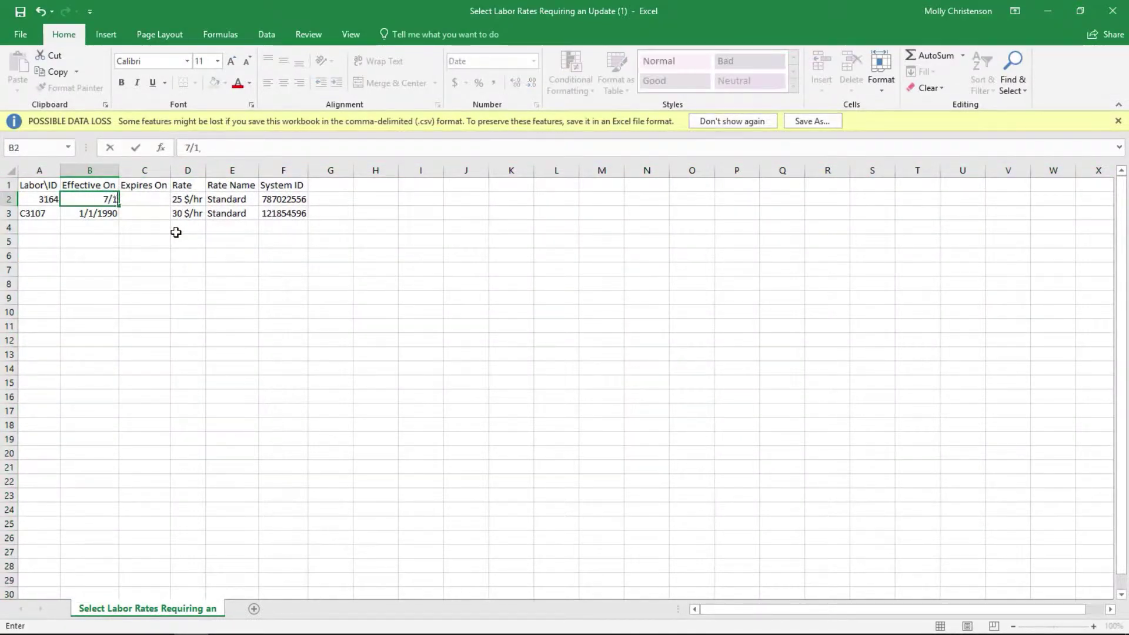
type("8")
key("Return")
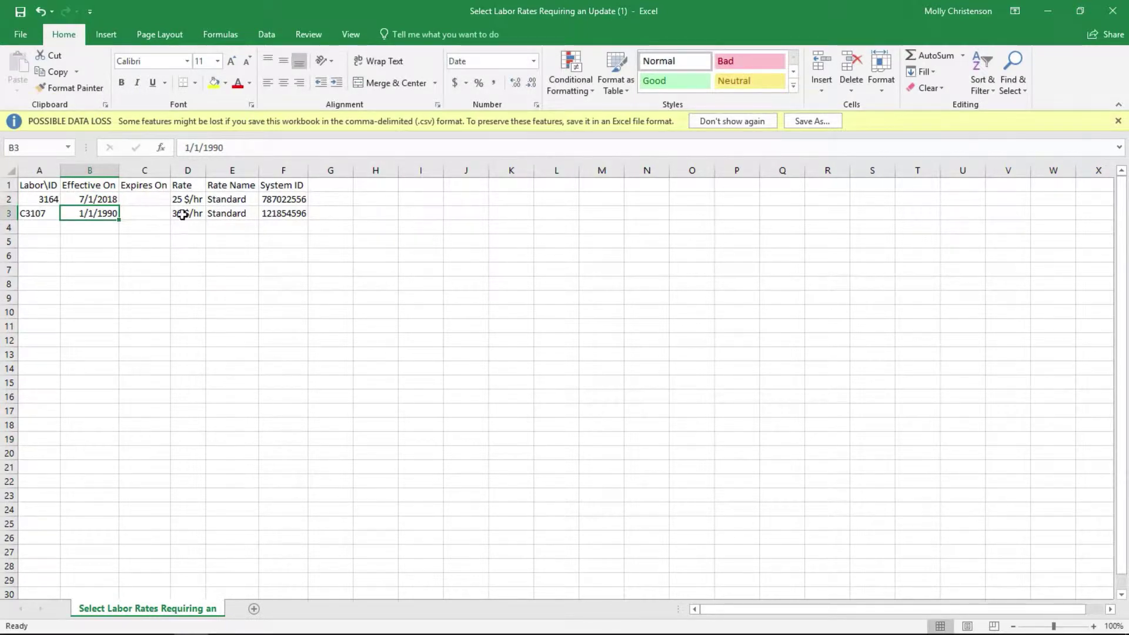
type("7/1/2018")
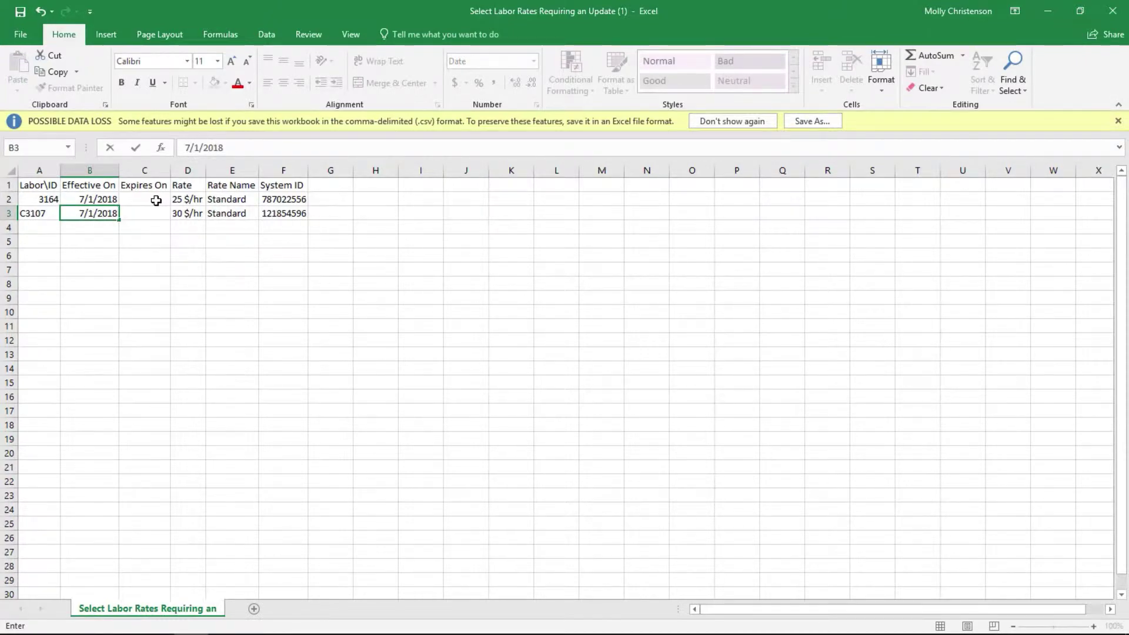
left_click(156, 201)
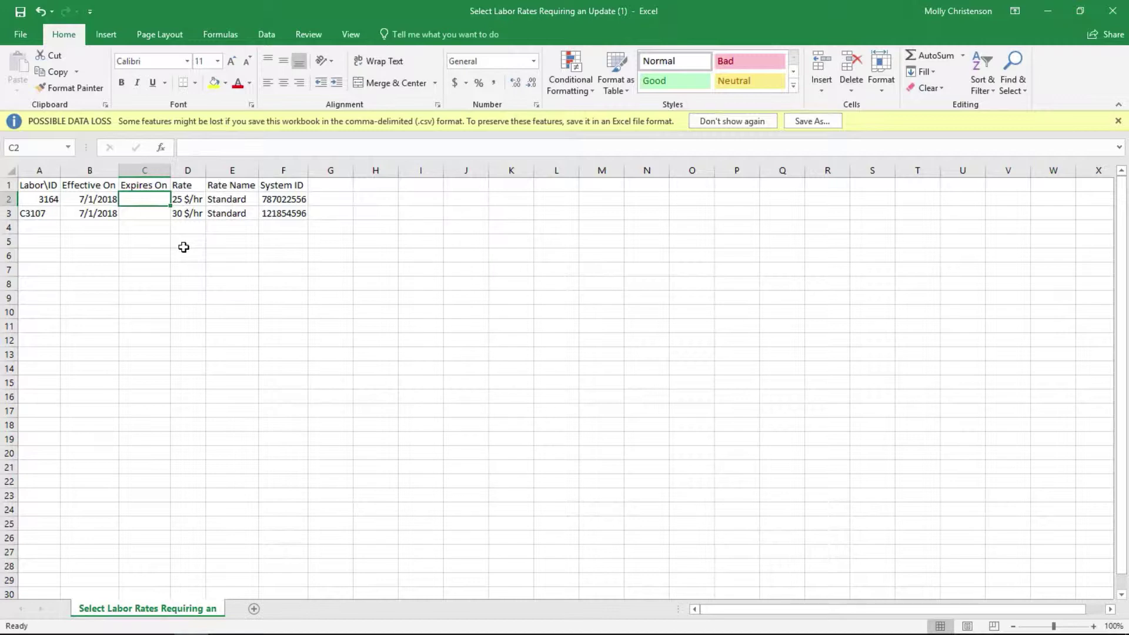
type("6")
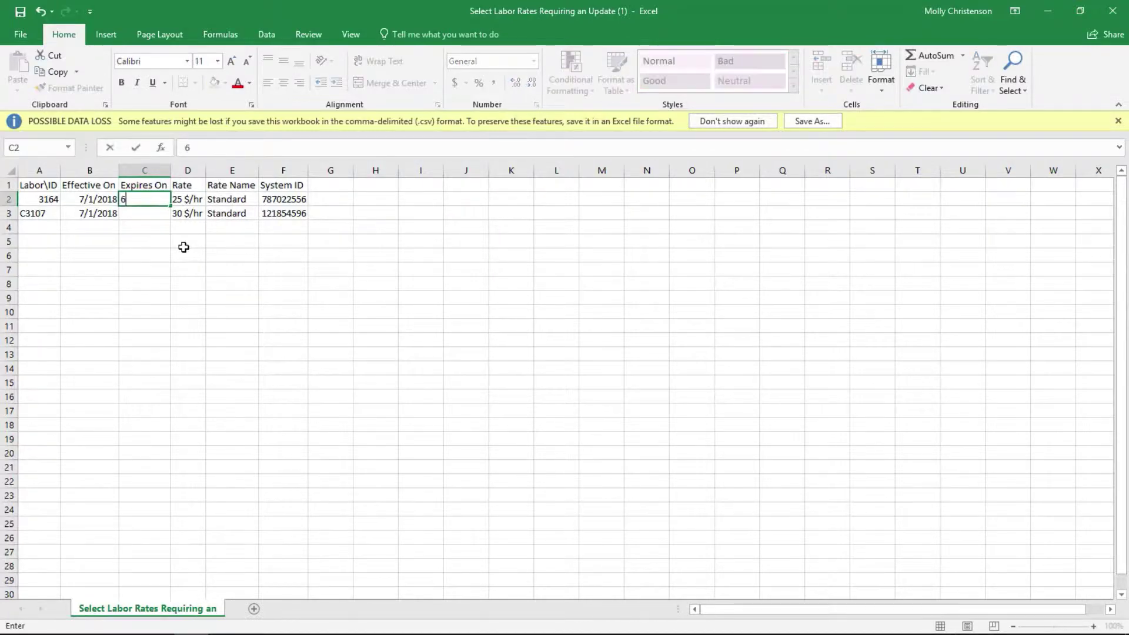
type("/30/2019")
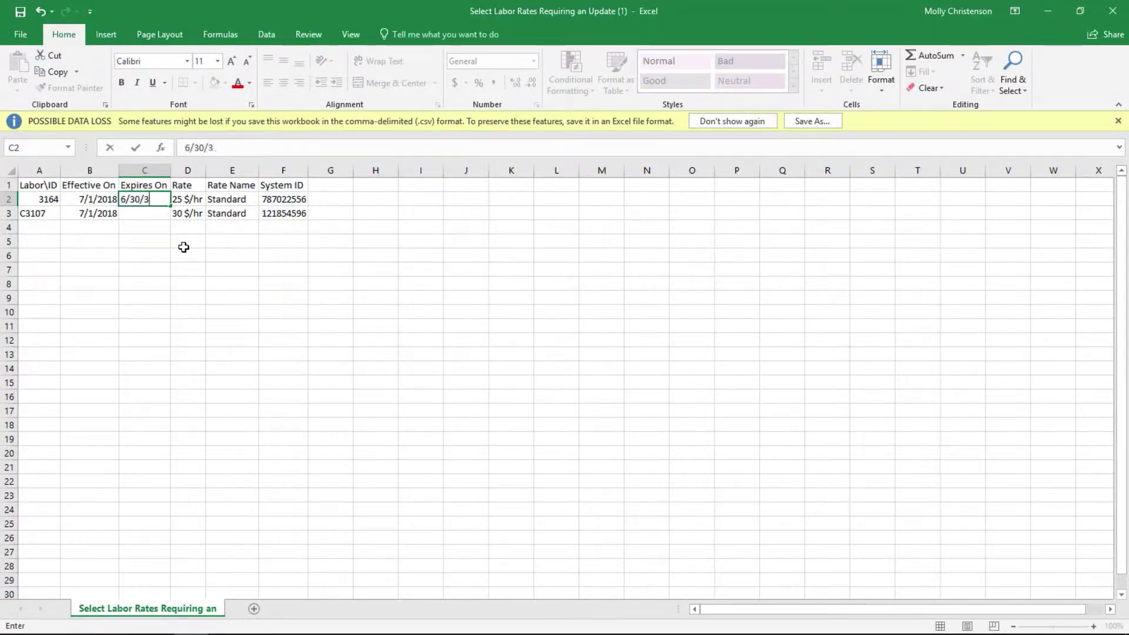
key("Return")
type("6")
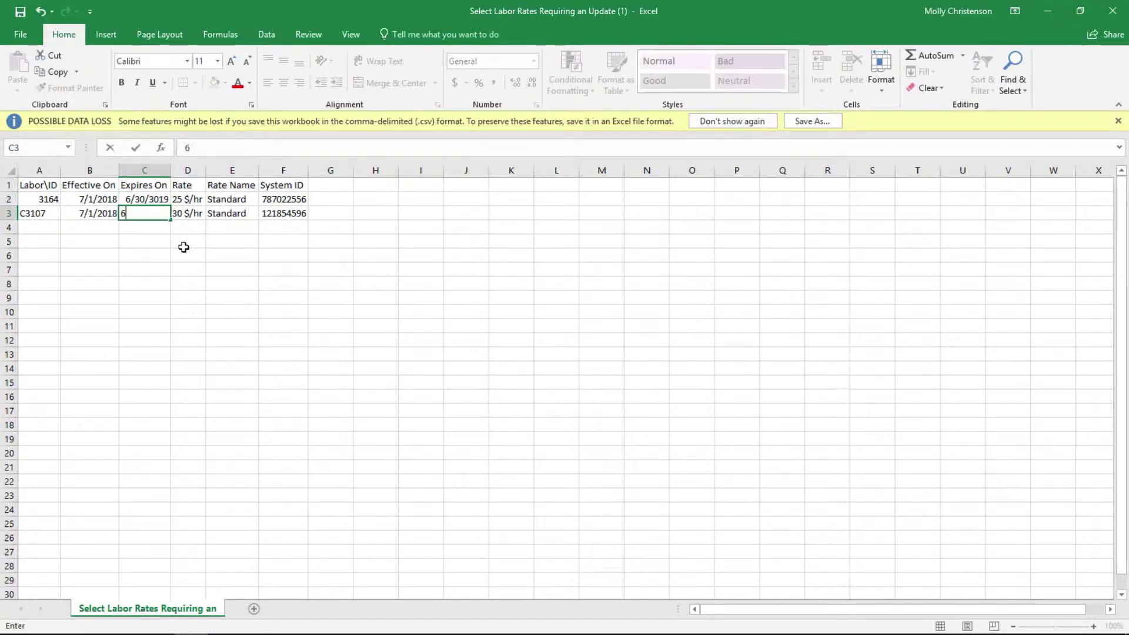
type("/30/2019")
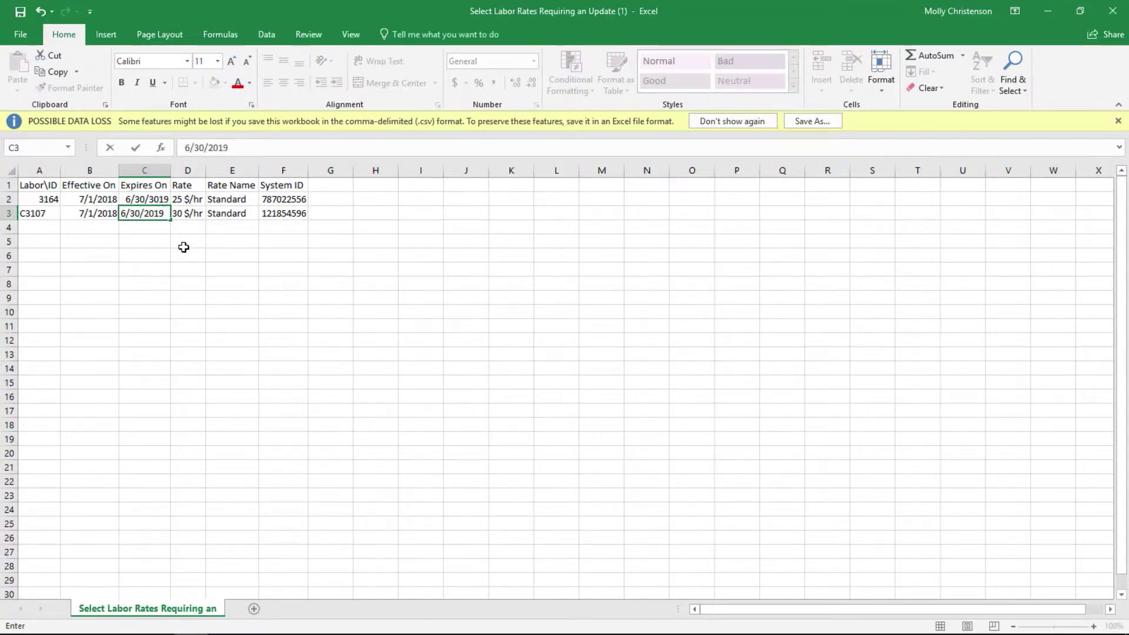
key("Tab")
Change the rates from 25 and 30 to 27 and 34 $/hr.
key("Up")
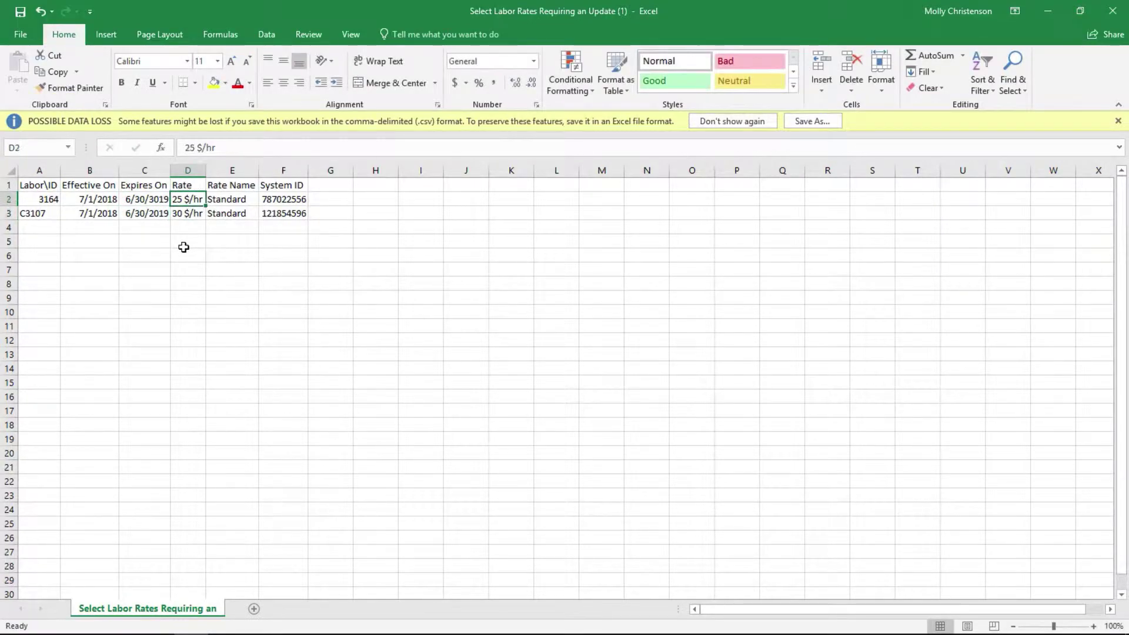
left_click(195, 148)
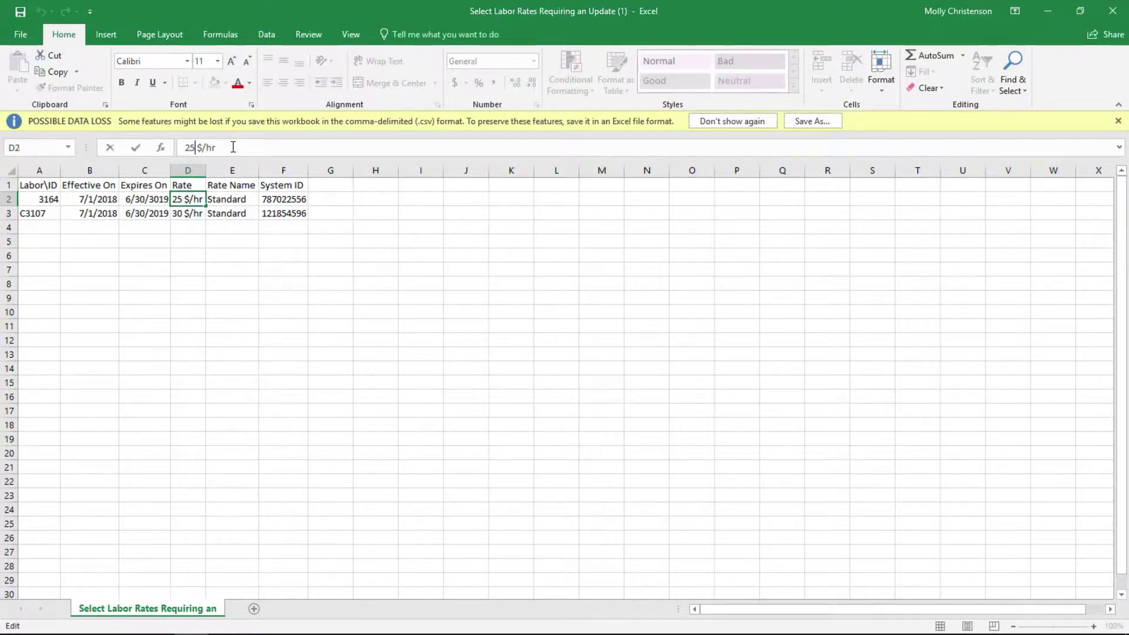
key("BackSpace")
type("7")
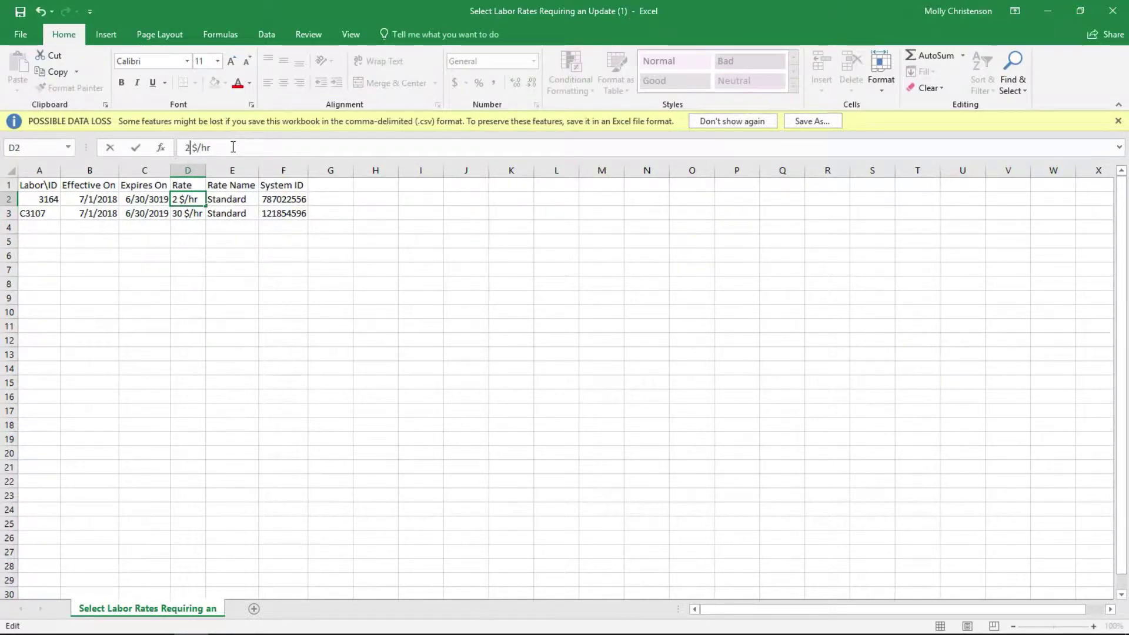
left_click(183, 212)
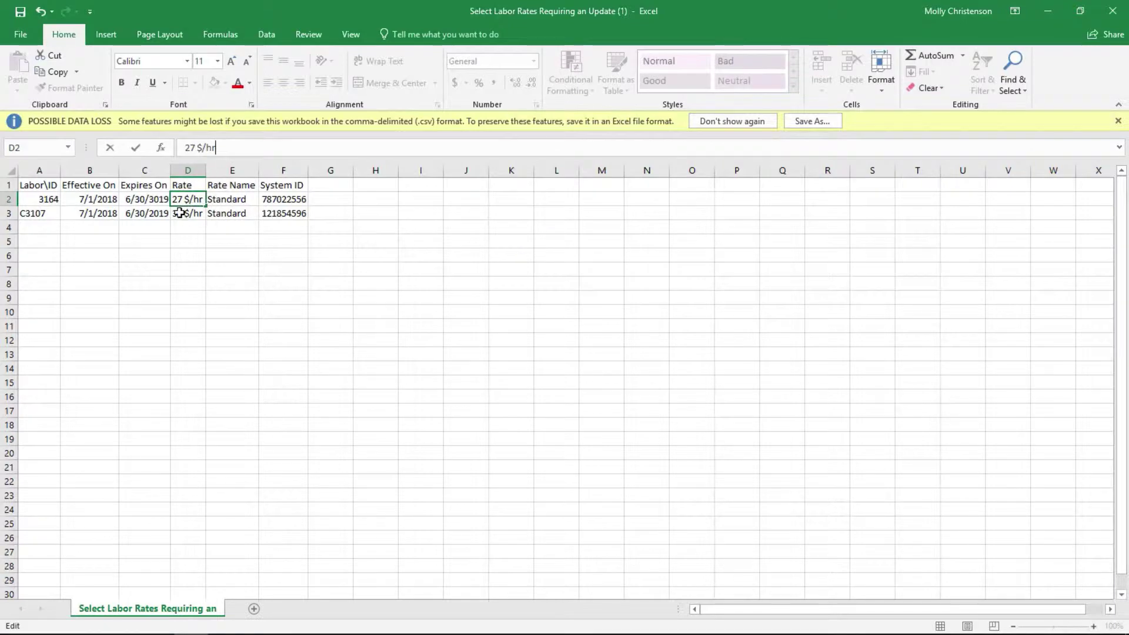
left_click(193, 148)
key("BackSpace")
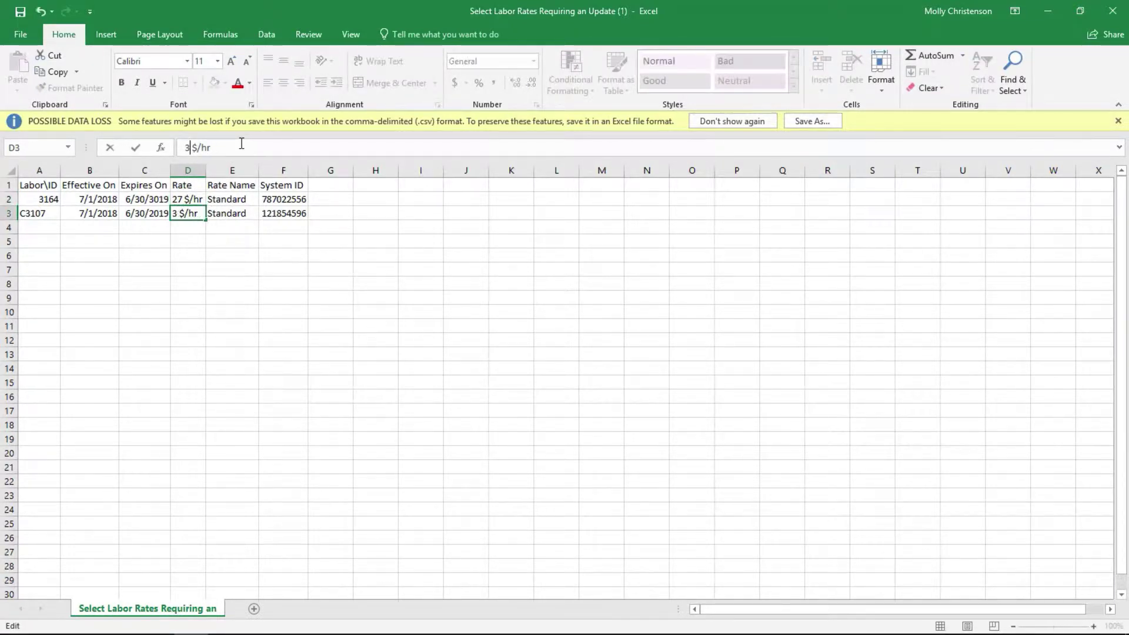
type("4")
left_click(251, 200)
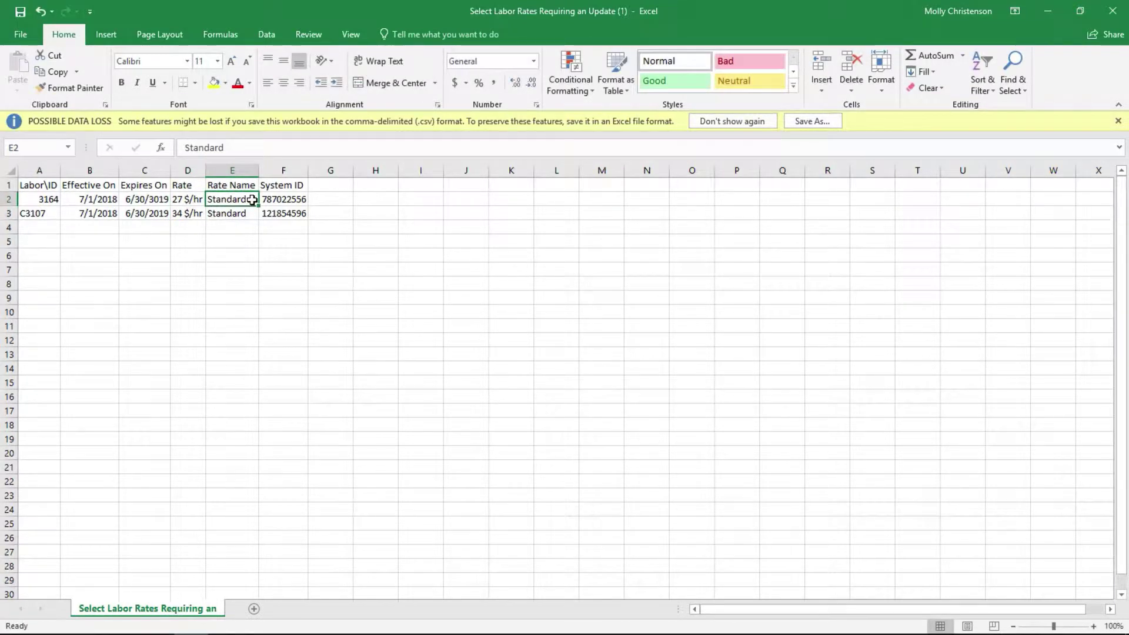
Enter Dummy as the Rate Name for both rates.
type("D")
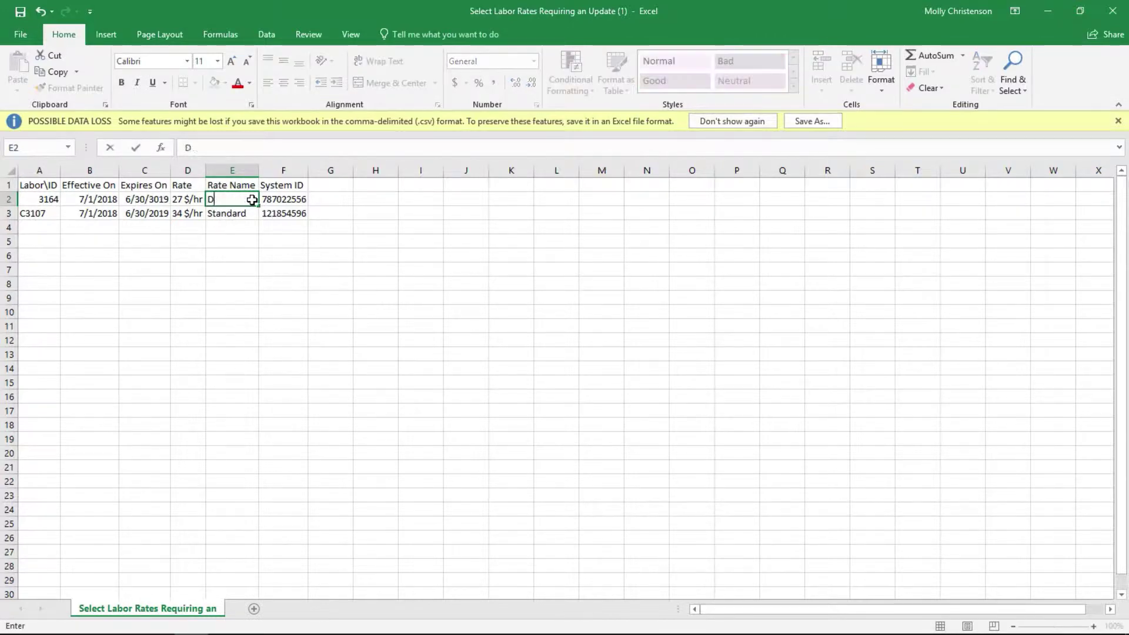
type("ummy")
key("Tab")
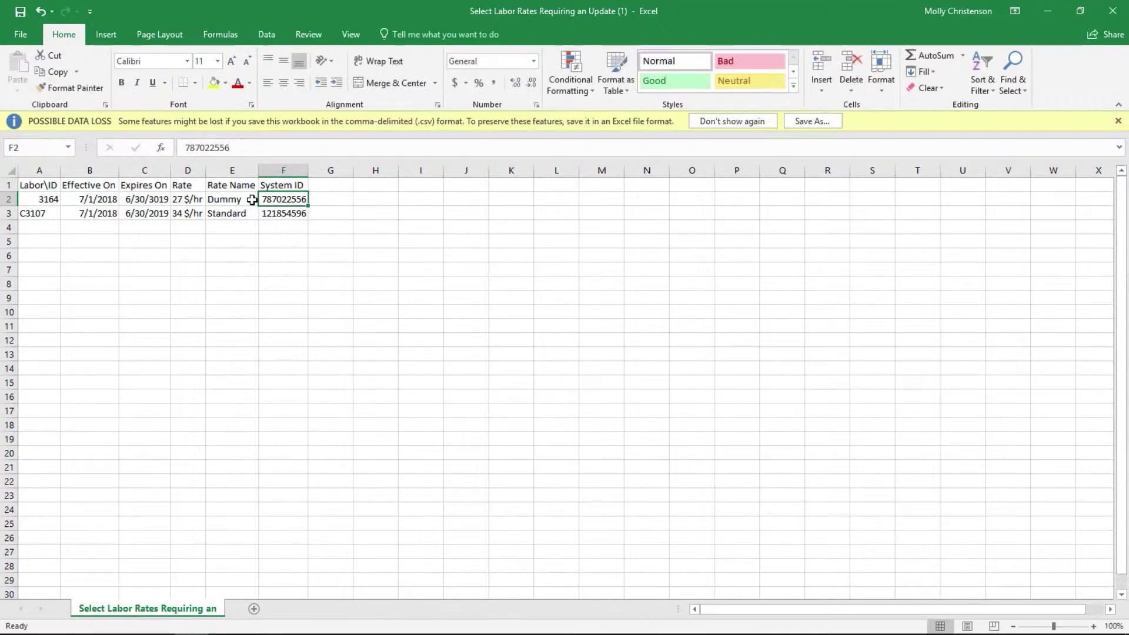
key("Return")
type("Dummy")
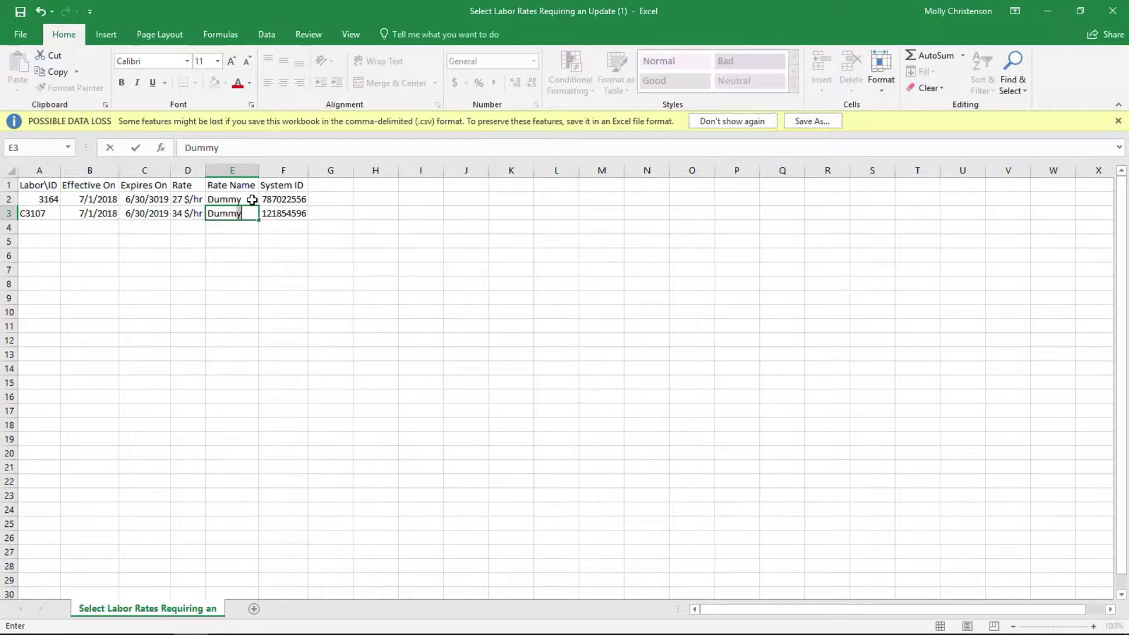
key("Return")
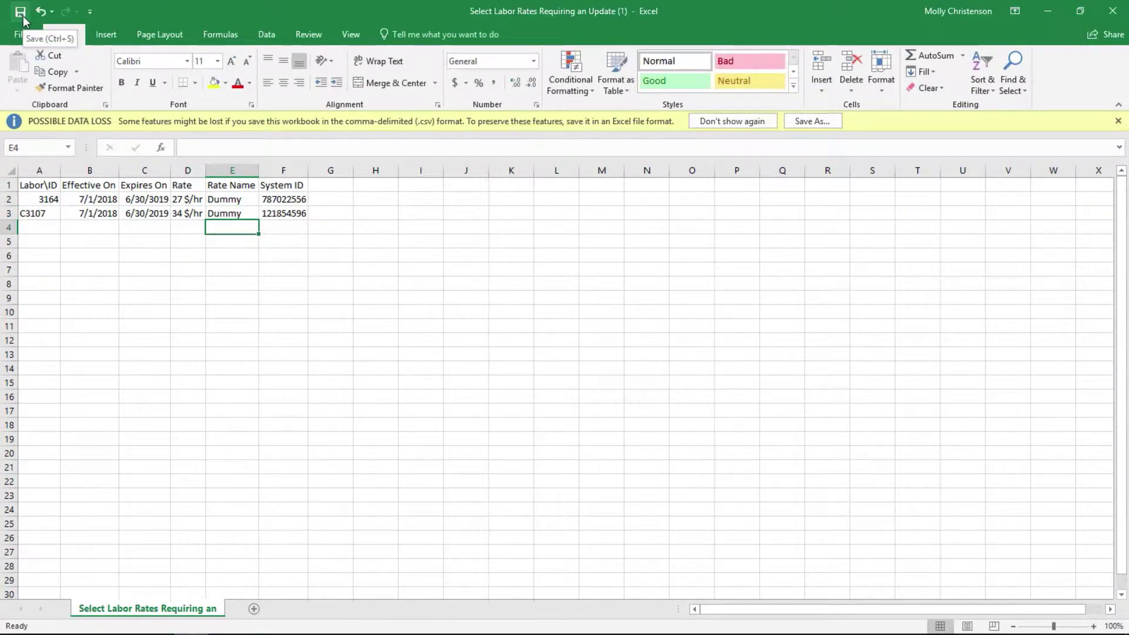
Save the sheet to the Desktop as CSV (Comma delimited) named 'Create a Dummy Rate'.
left_click(19, 34)
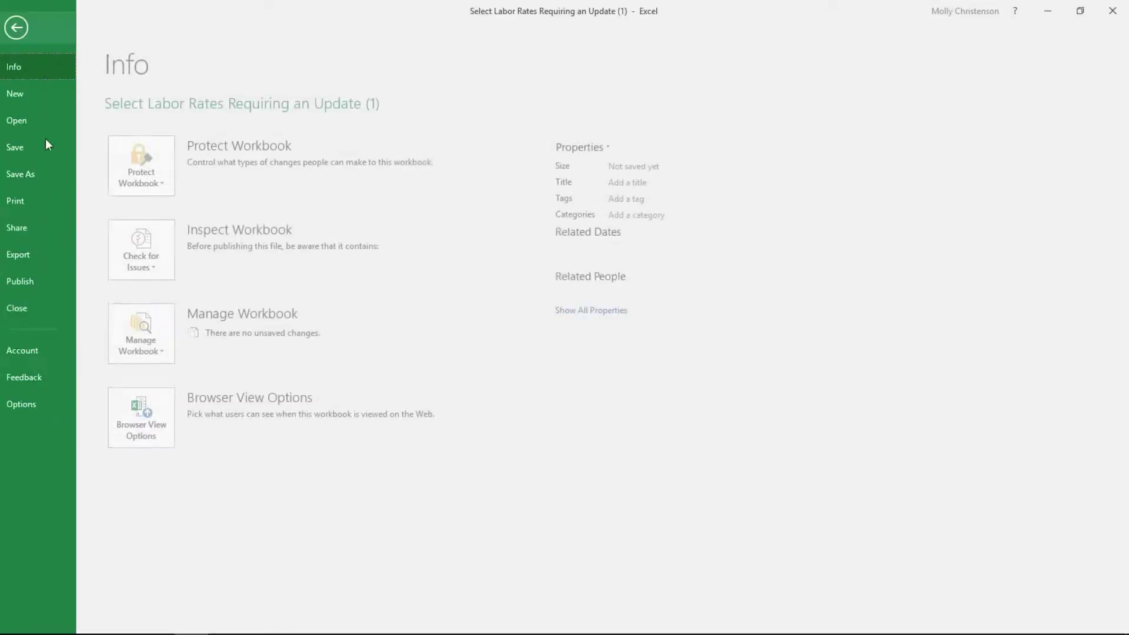
left_click(41, 177)
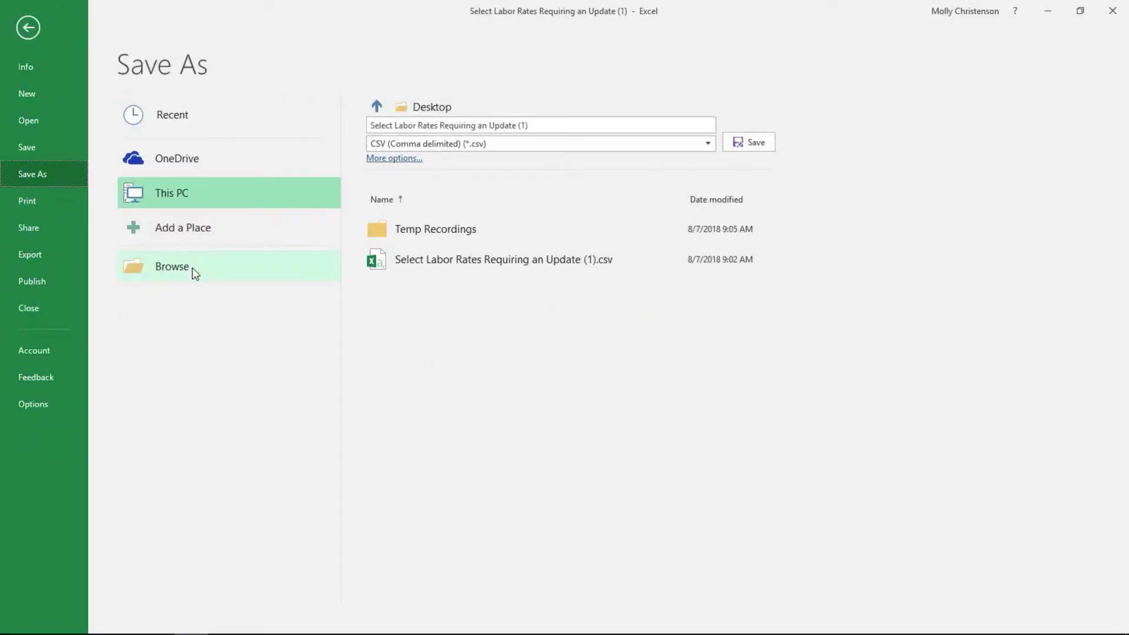
left_click(244, 268)
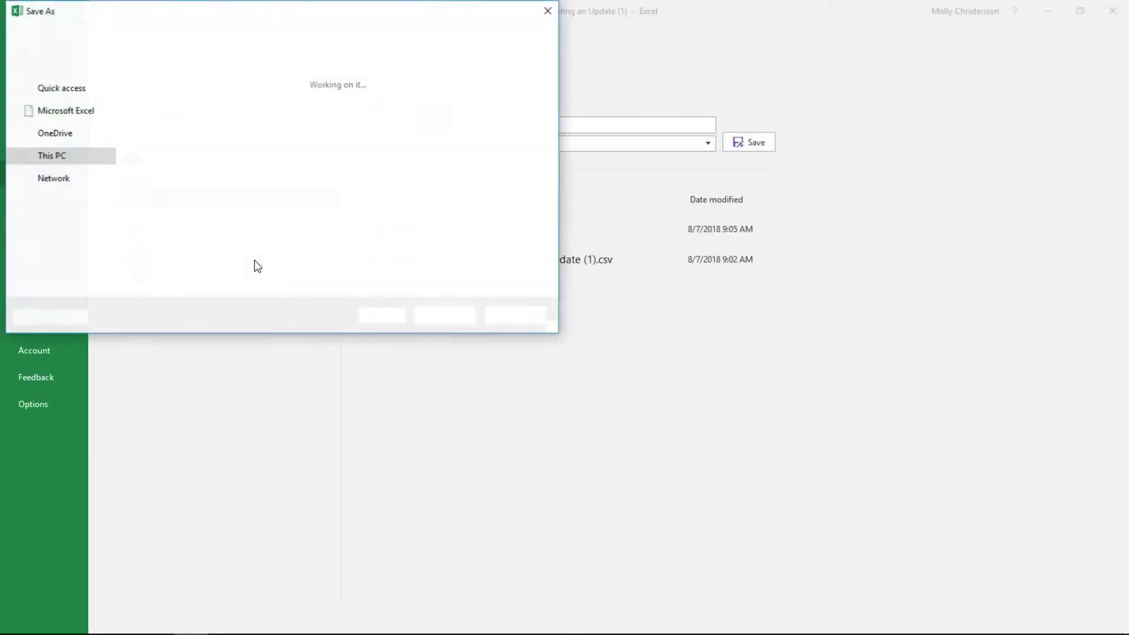
left_click_drag(135, 21, 235, 76)
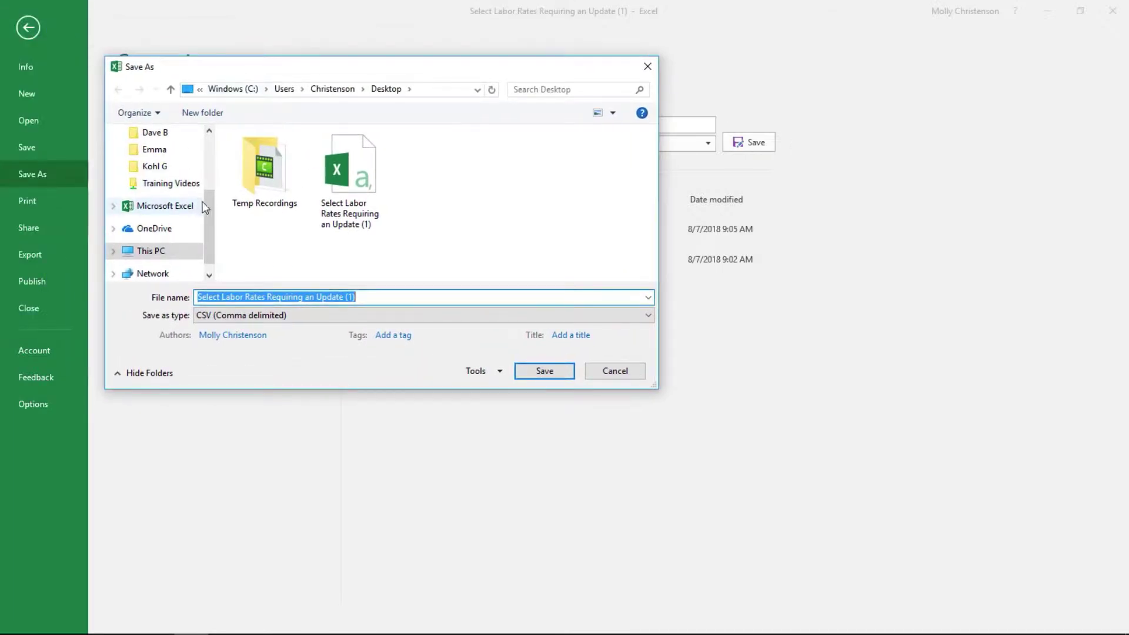
scroll(150, 200, "up", 3)
left_click(365, 297)
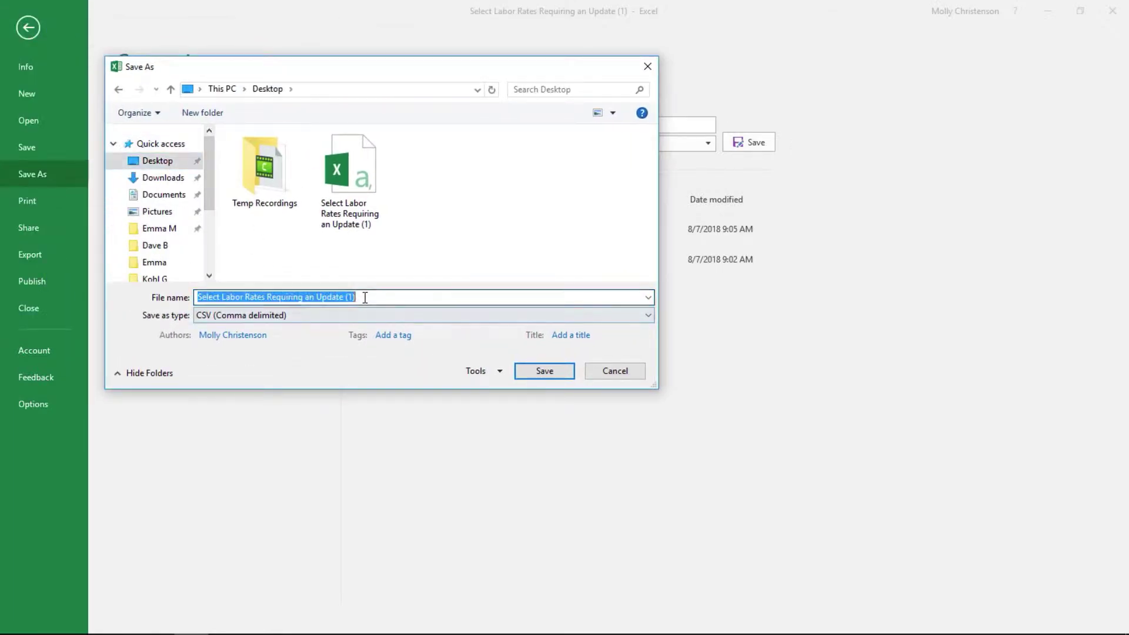
type("Create a Dummy Rate")
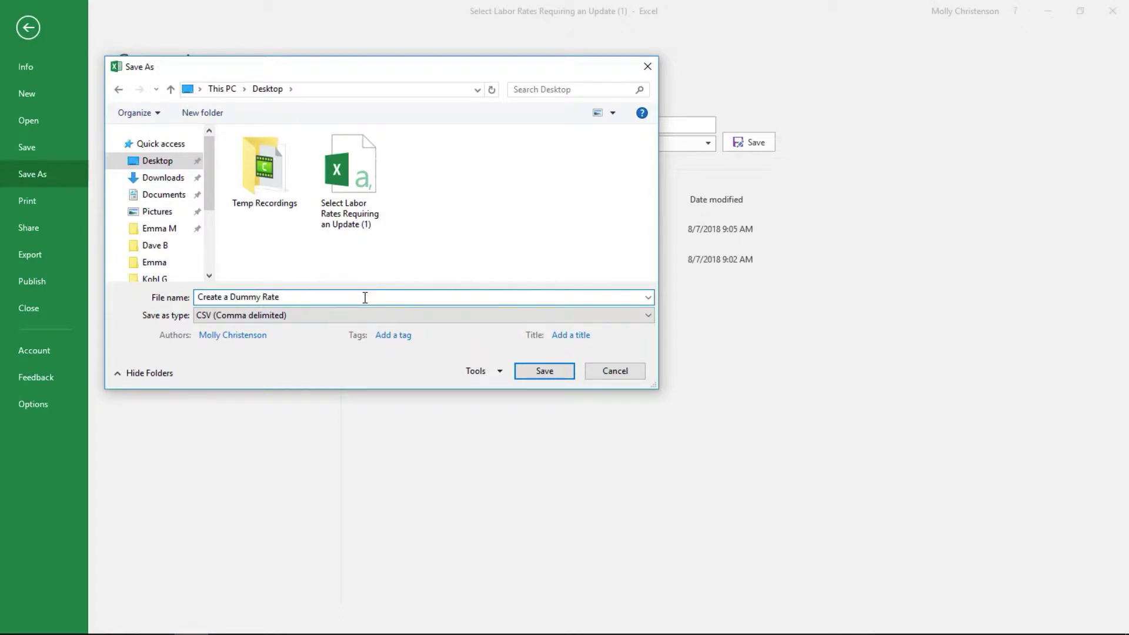
left_click(559, 372)
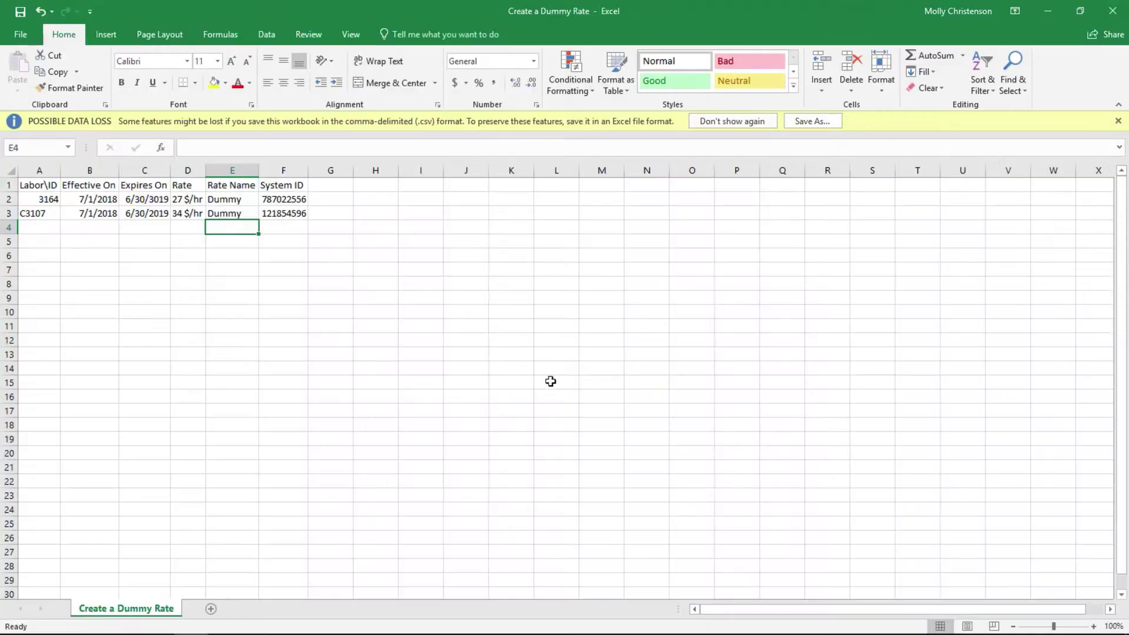
Load the Labor/Rates format 'Select Labor Rates Requiring an Update' in the Format Editor.
left_click(53, 621)
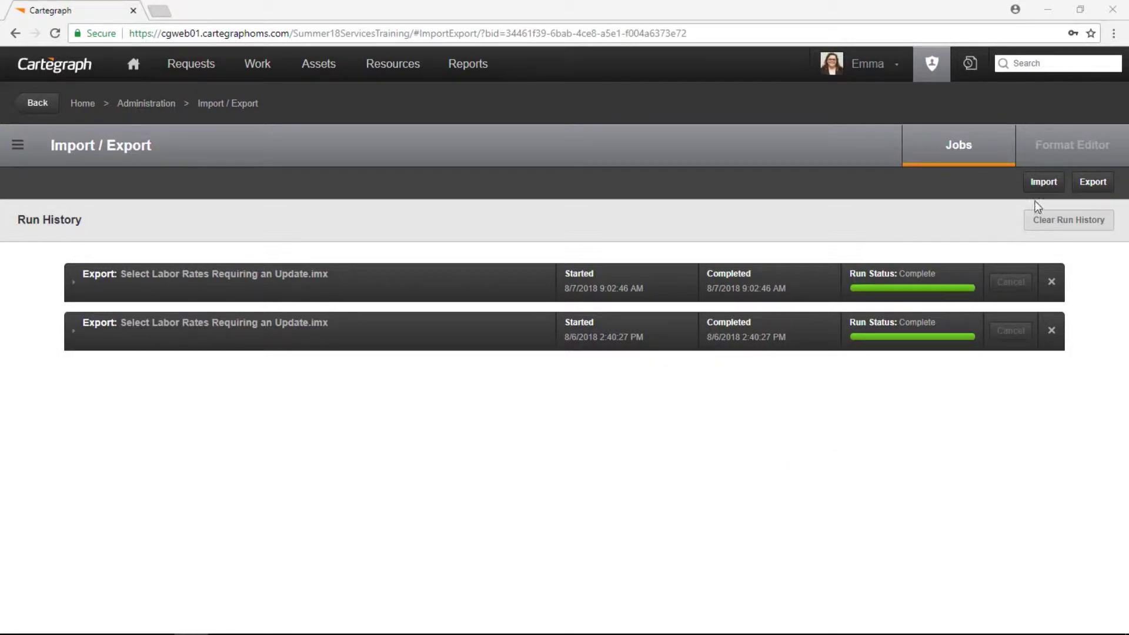
left_click(1061, 150)
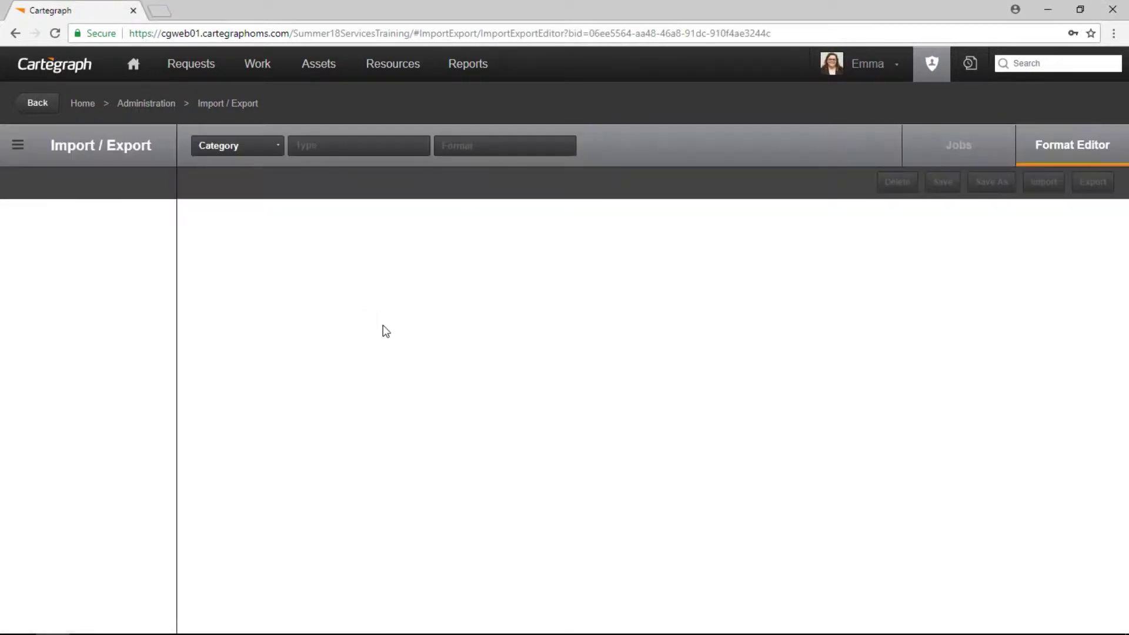
left_click(214, 147)
left_click(240, 222)
left_click(321, 151)
left_click(307, 182)
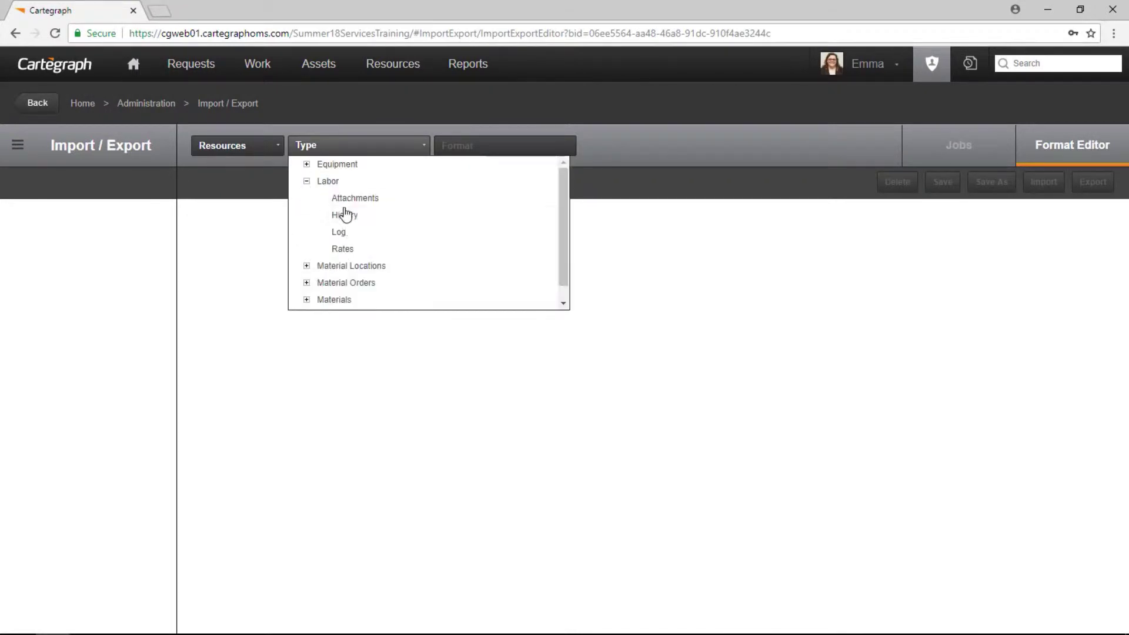
left_click(355, 252)
left_click(506, 147)
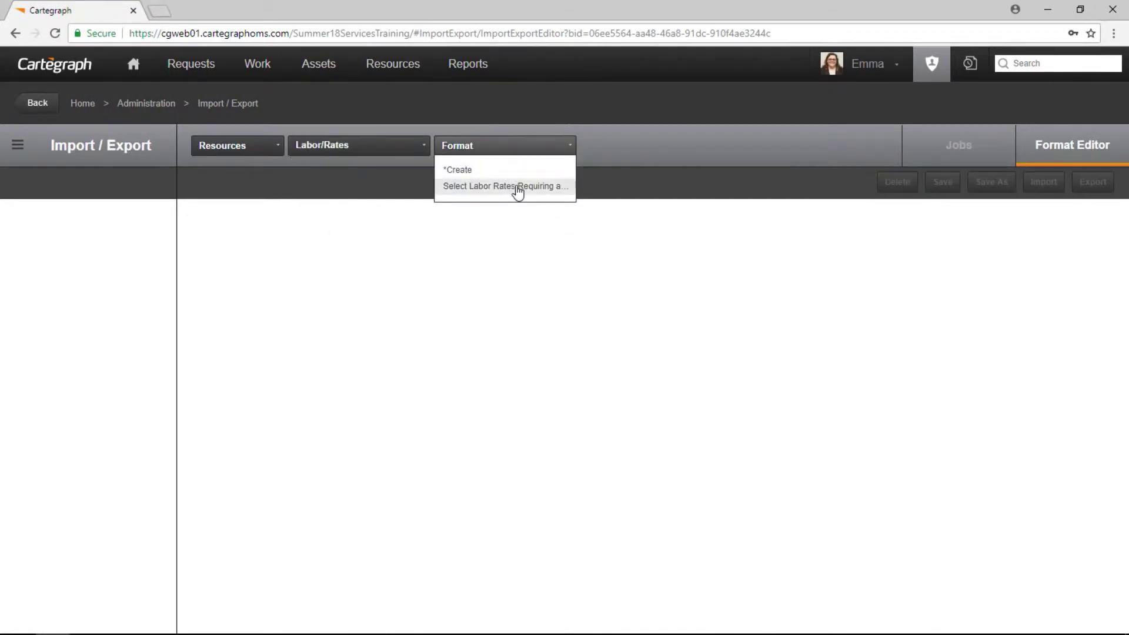
left_click(516, 187)
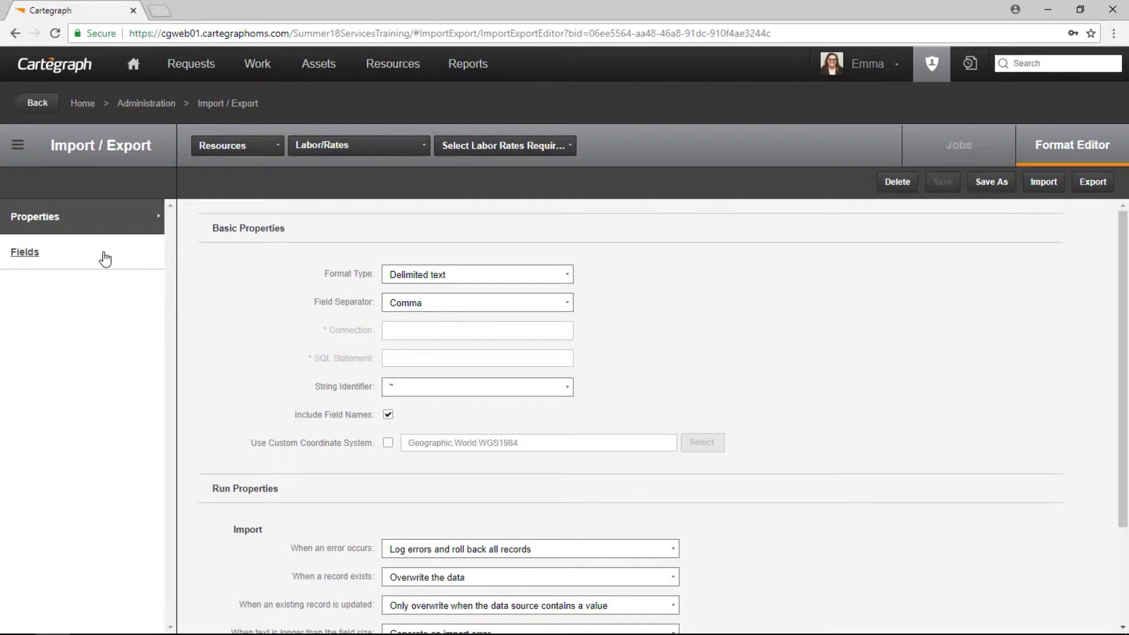
Replace the CgId field with a Filler field below Rate Name.
left_click(104, 254)
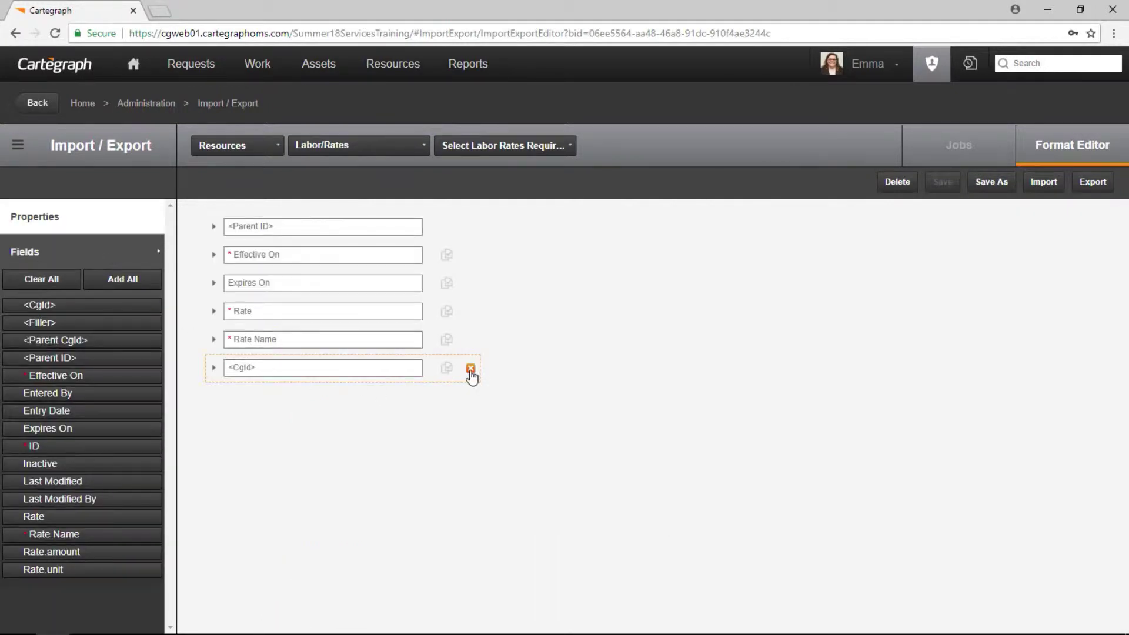
left_click(470, 369)
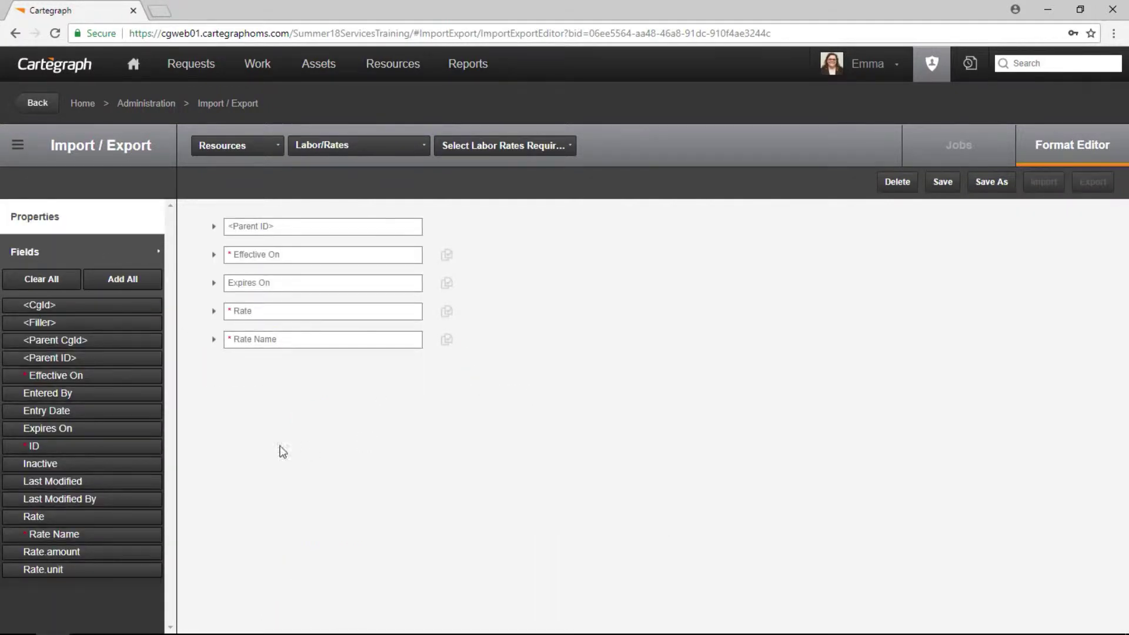
left_click_drag(65, 323, 310, 388)
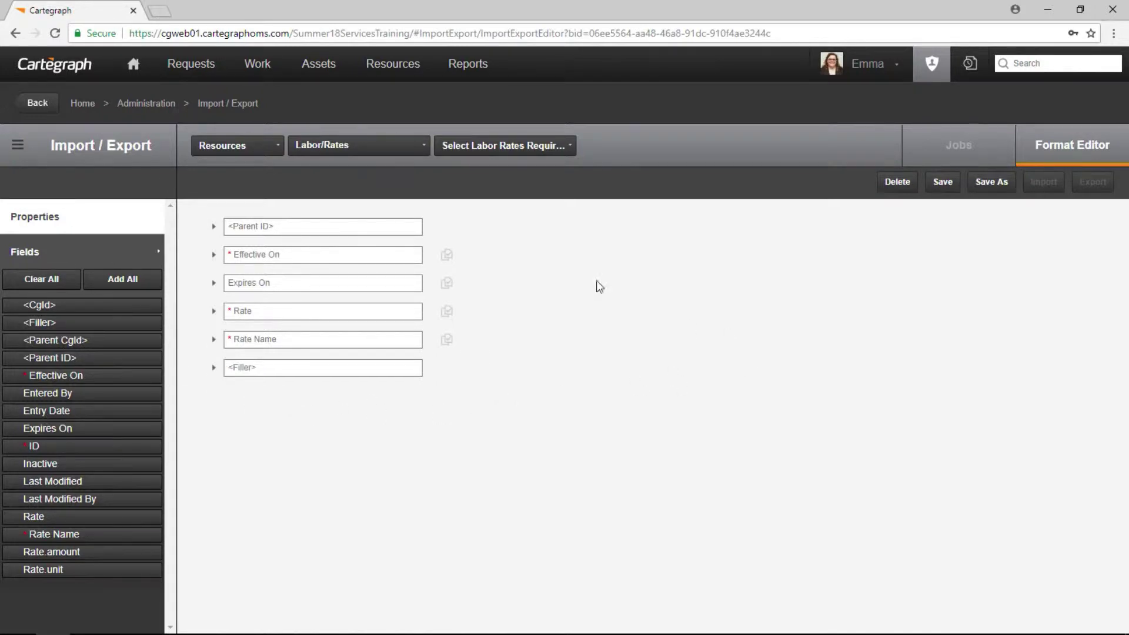
Save the format under the new name 'Create a Dummy Rate'.
left_click(992, 183)
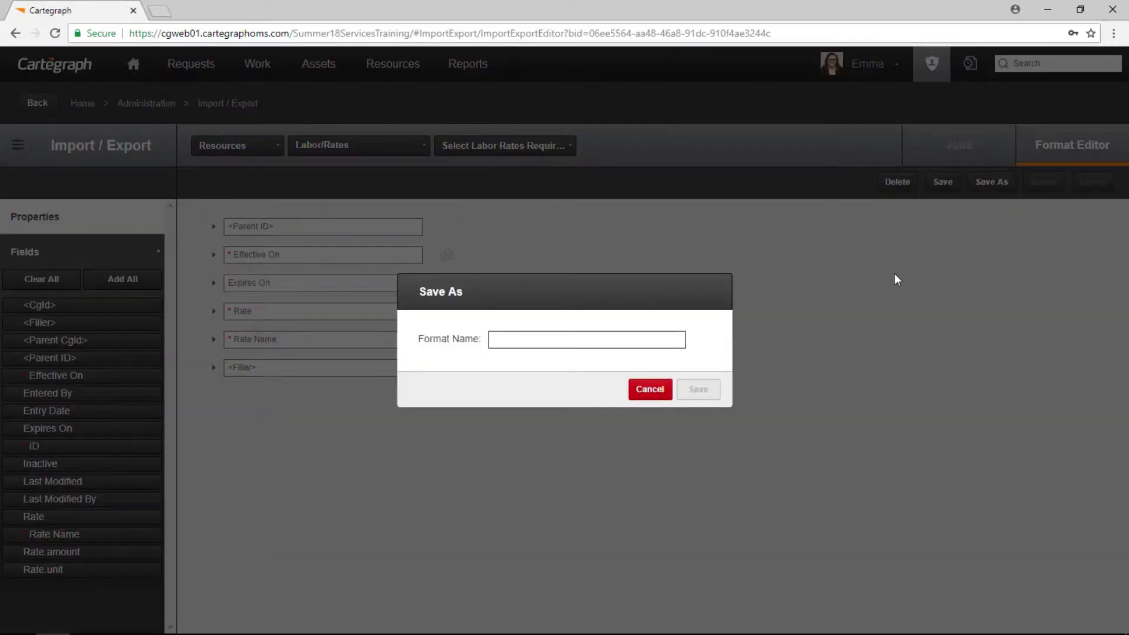
type("Create a Dummy Rate")
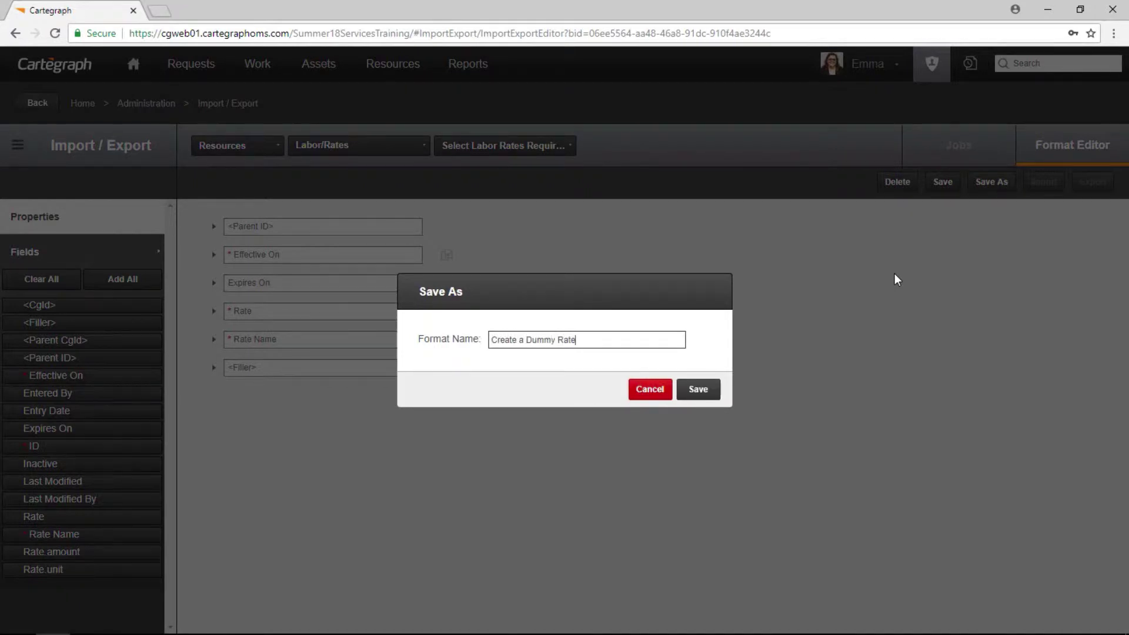
left_click(698, 391)
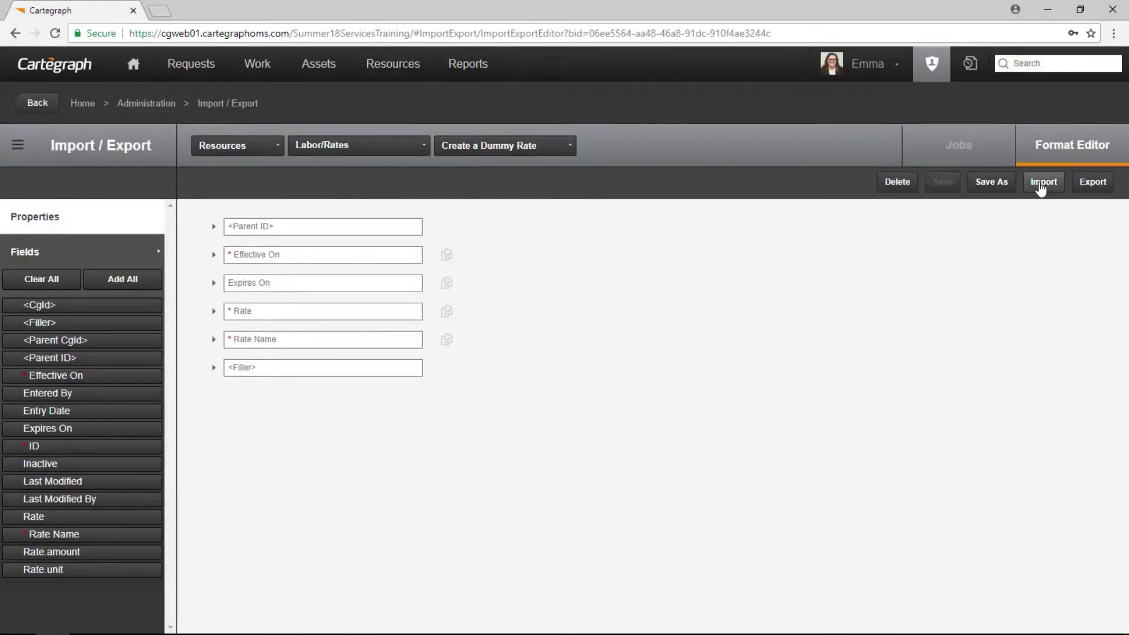
left_click(1041, 184)
Import Create a Dummy Rate.csv from the Desktop, saving 2 of 2 records with 0 errors.
left_click(723, 429)
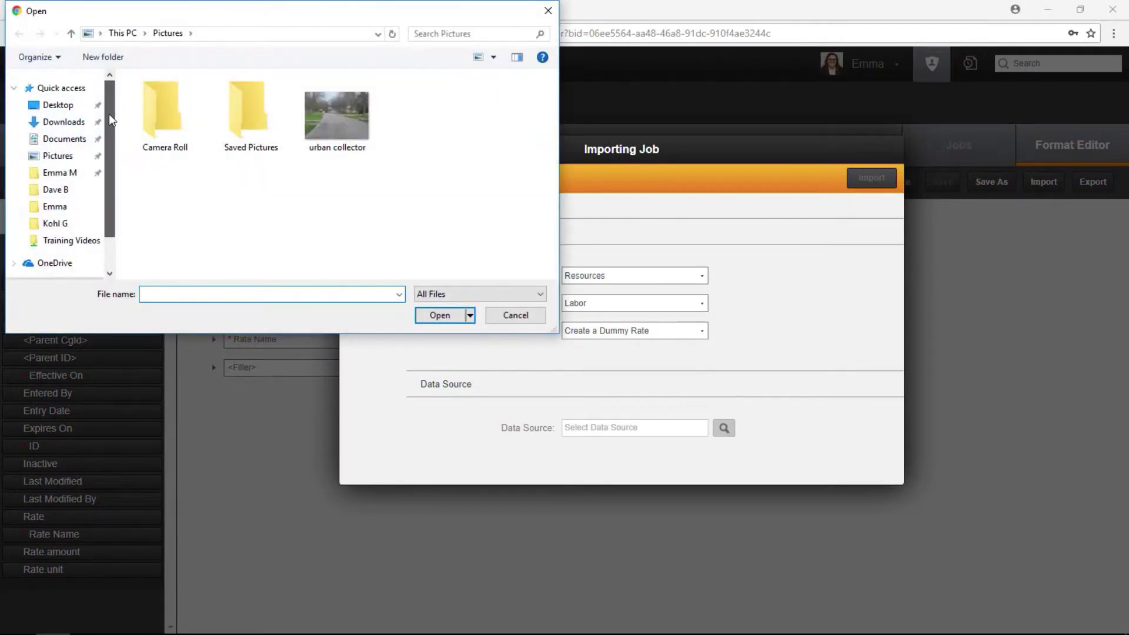
left_click(64, 139)
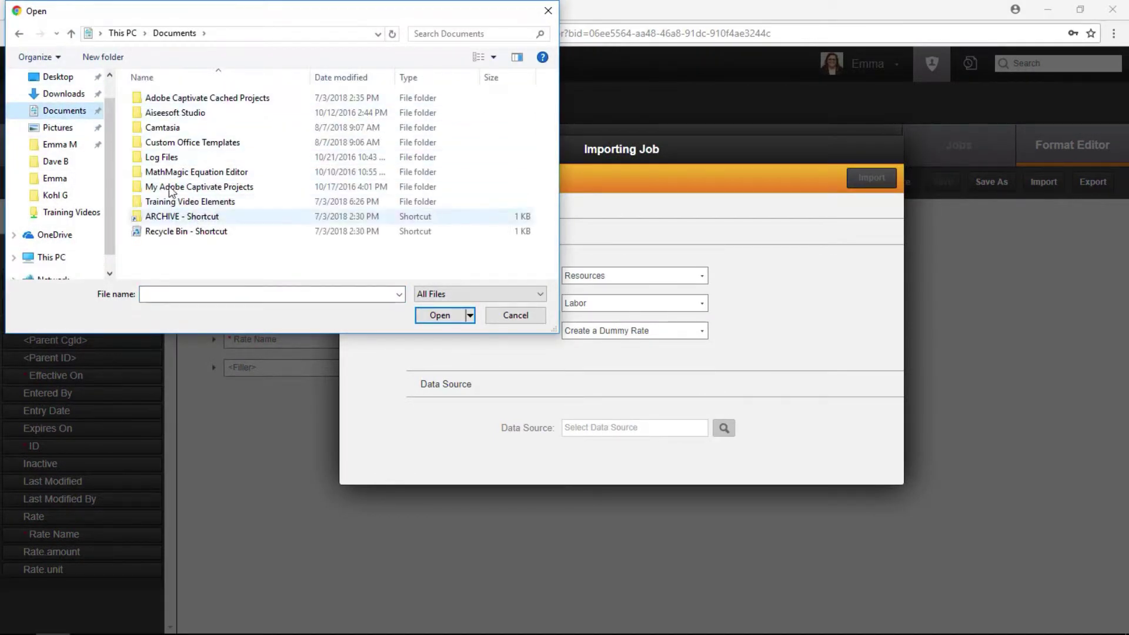
left_click(58, 76)
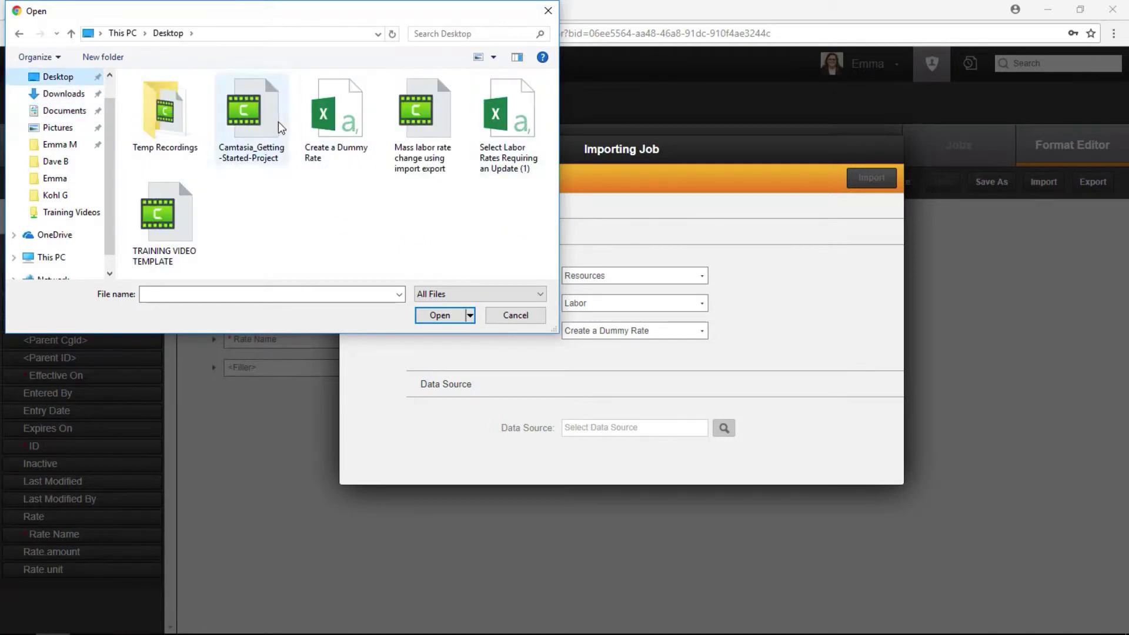
left_click(336, 121)
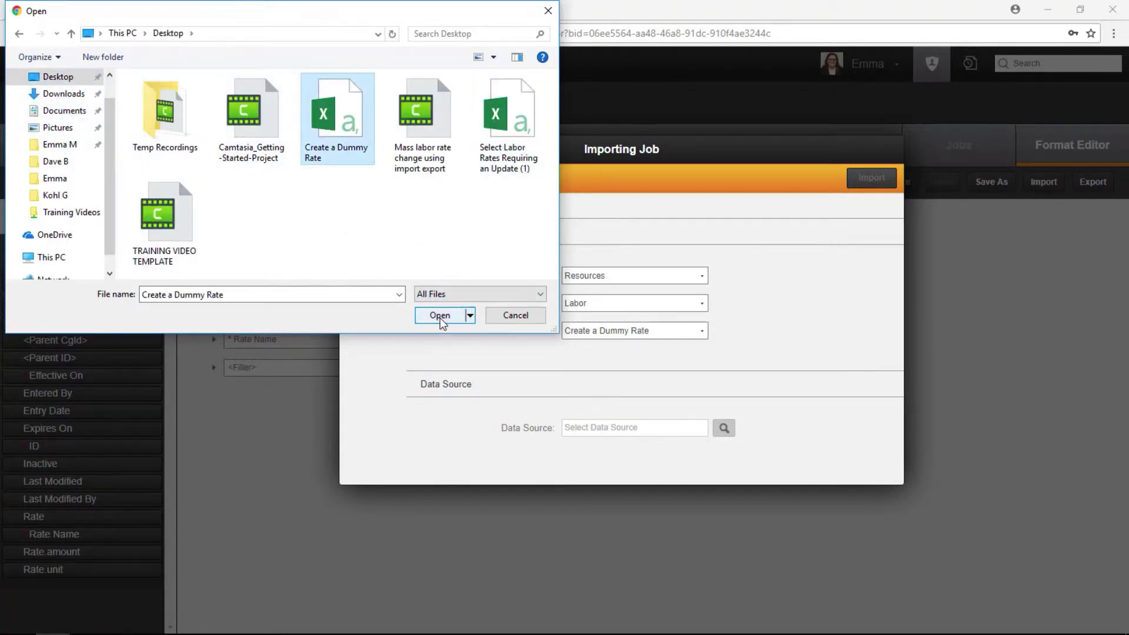
left_click(439, 316)
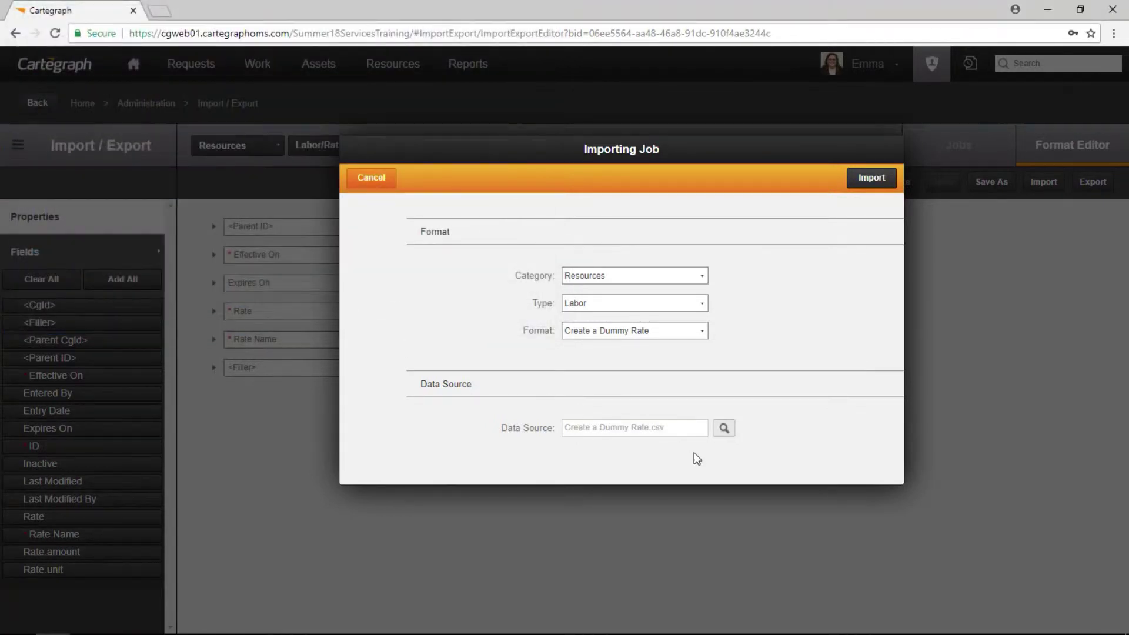
left_click(874, 180)
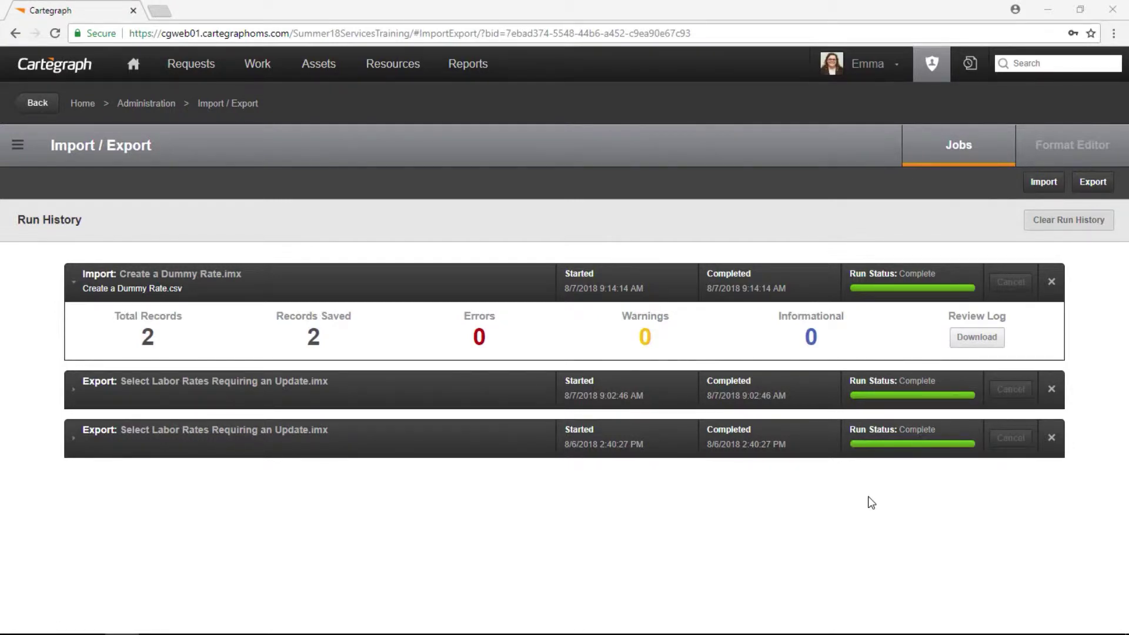
left_click(1067, 158)
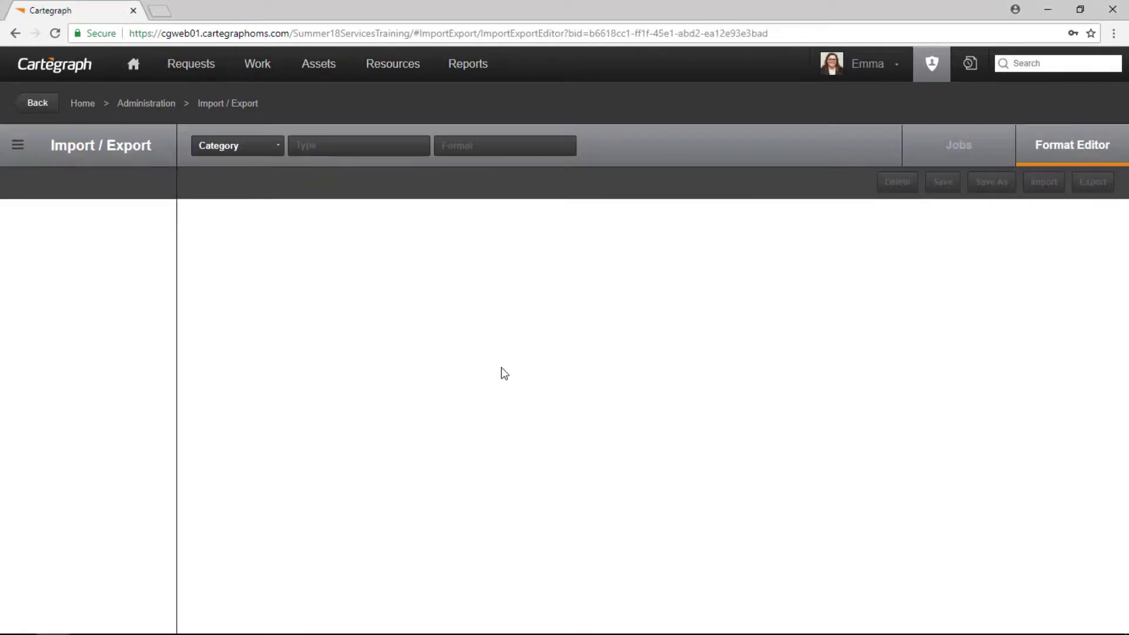
Create a Resources > Labor/Log format named 'Select Labor Log Records'.
left_click(227, 150)
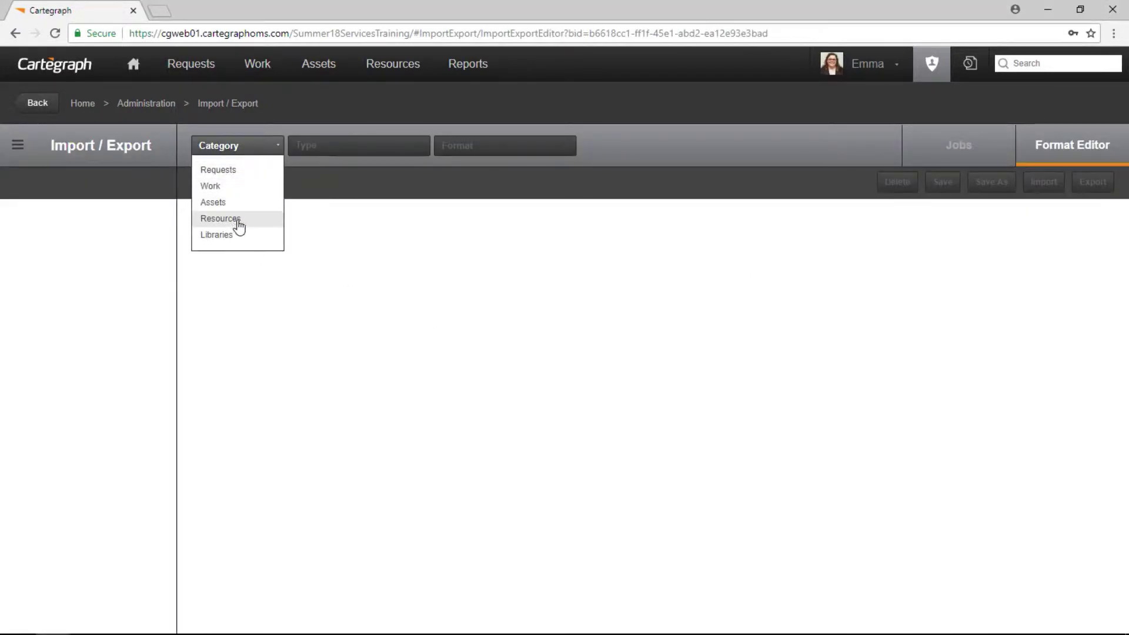
left_click(237, 220)
left_click(322, 147)
left_click(306, 181)
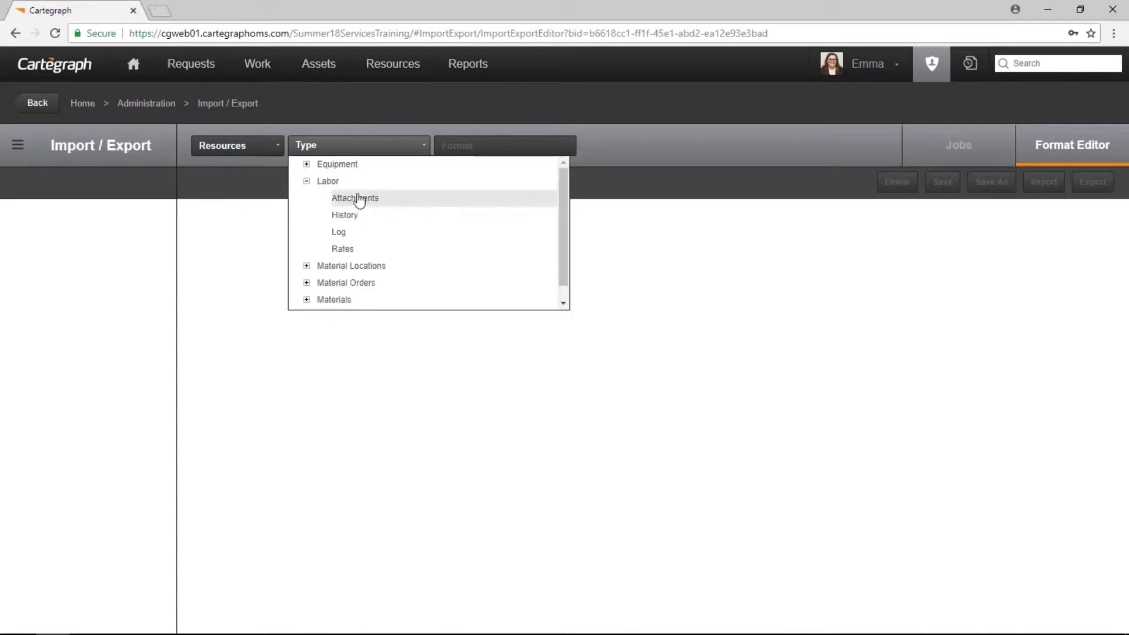
left_click(355, 234)
left_click(478, 151)
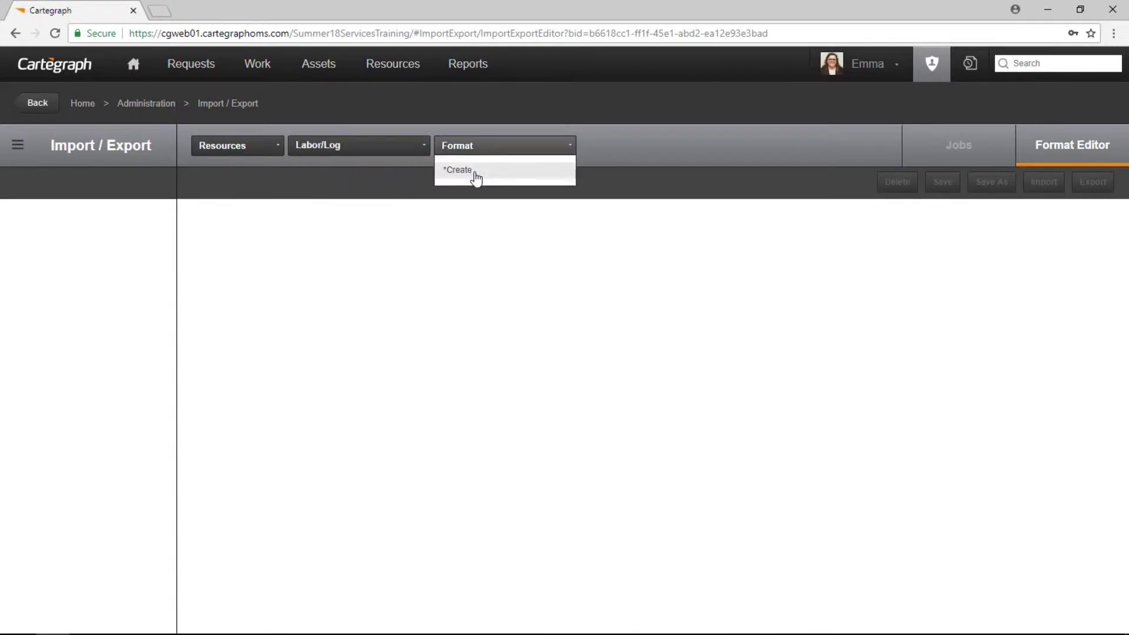
left_click(474, 171)
type("Sele")
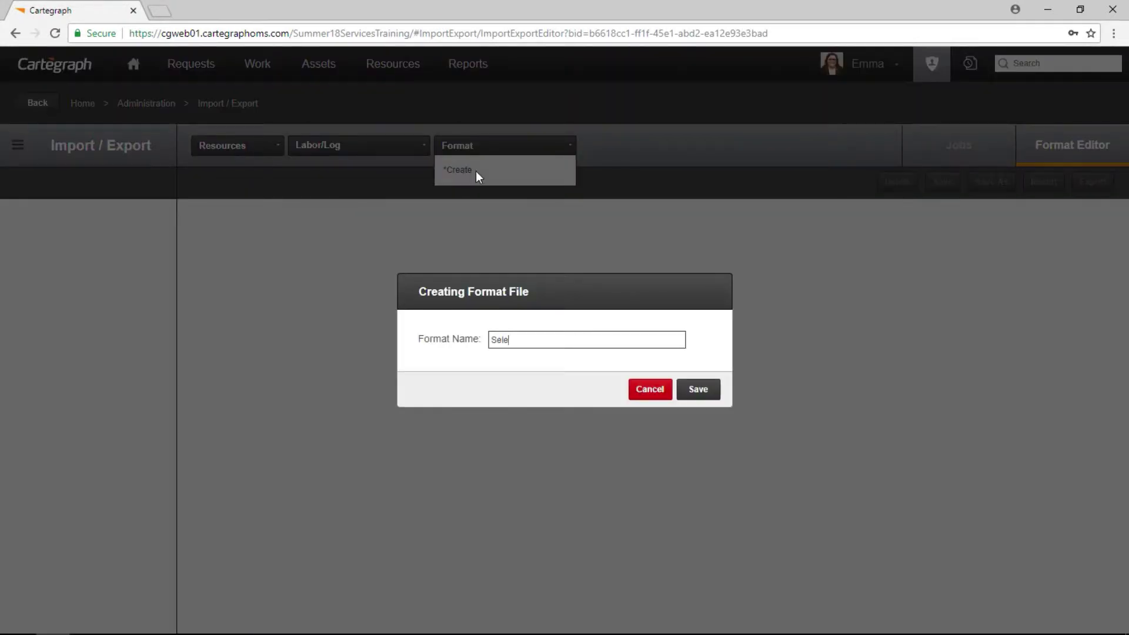
type("ct Labor Log Records")
left_click(698, 389)
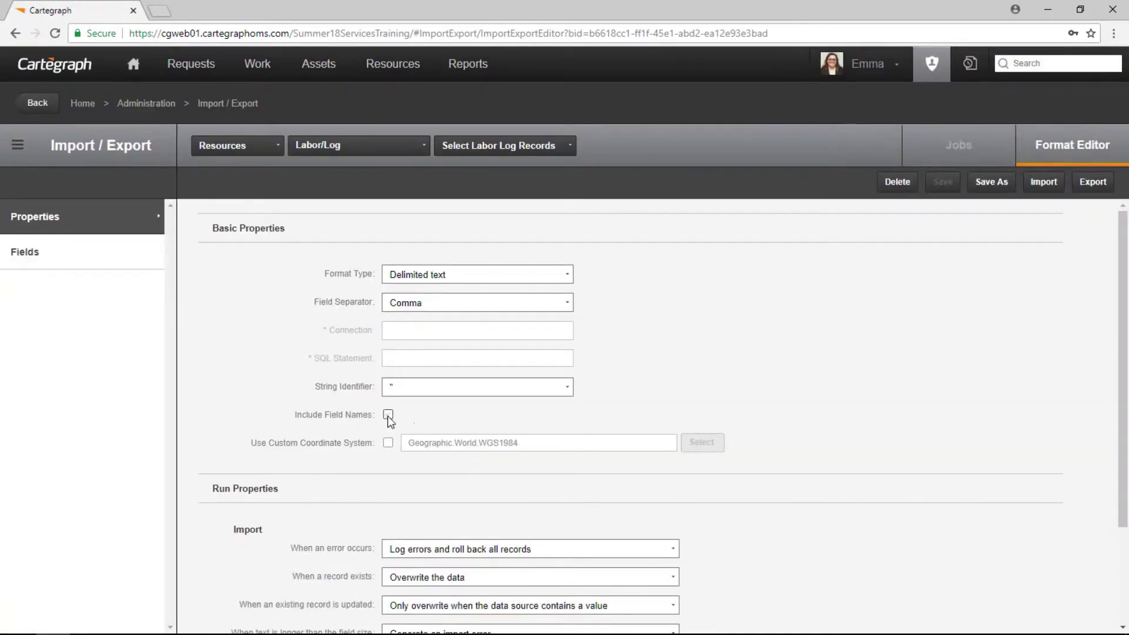
Include field names in the format and enable its export filter.
left_click(388, 415)
scroll(637, 415, "down", 2)
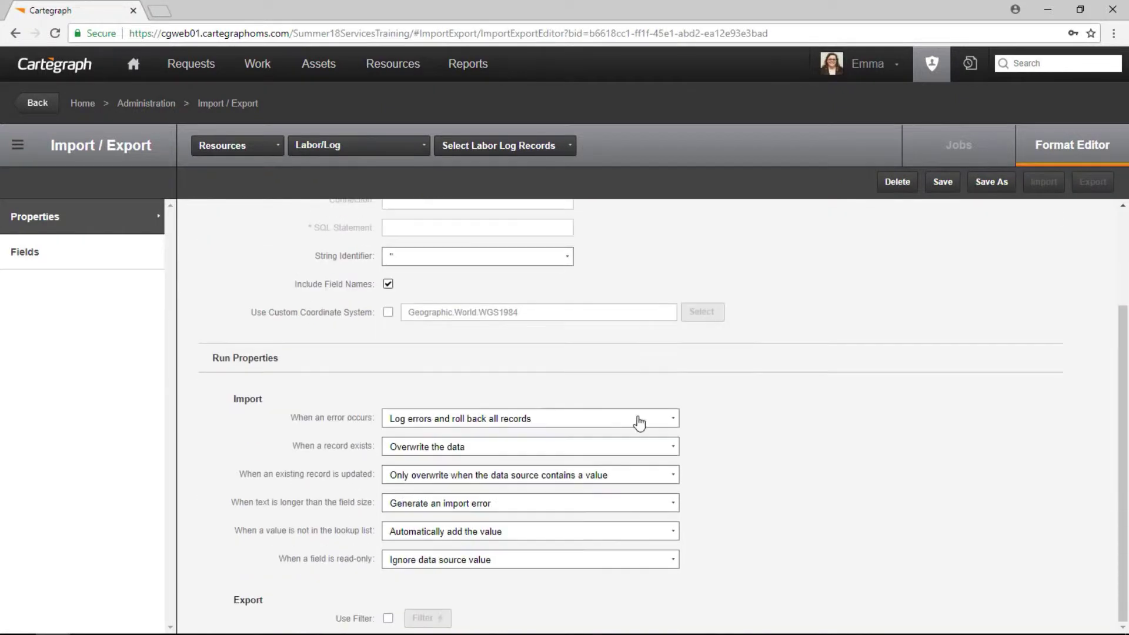
left_click(388, 618)
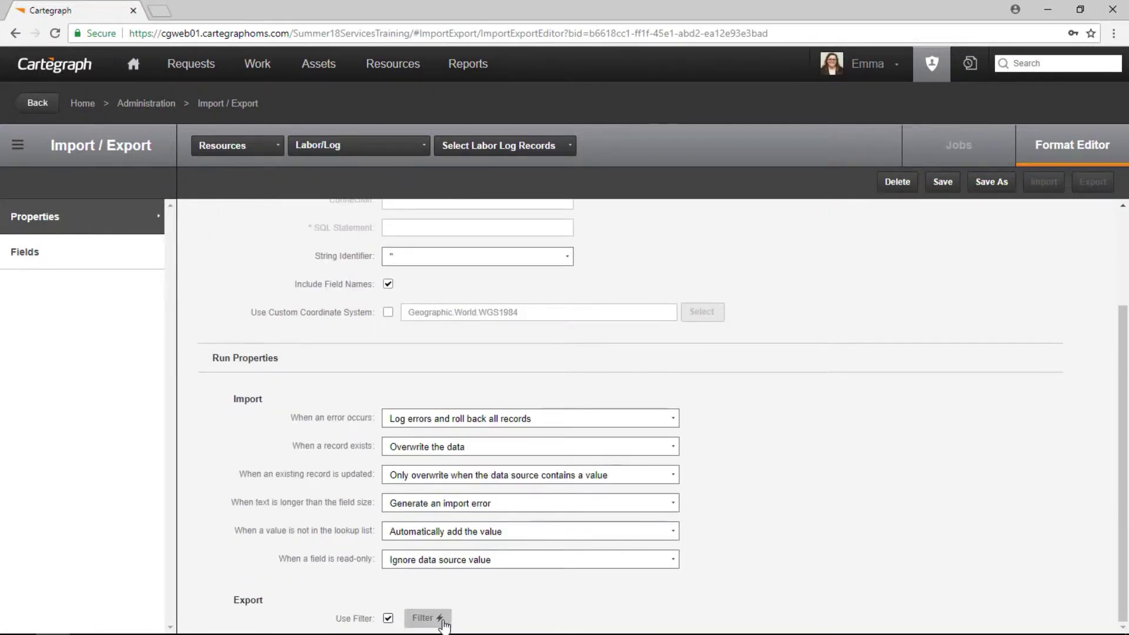
left_click(427, 618)
Filter labor log records on Date Is From 7/1/2018.
left_click(324, 232)
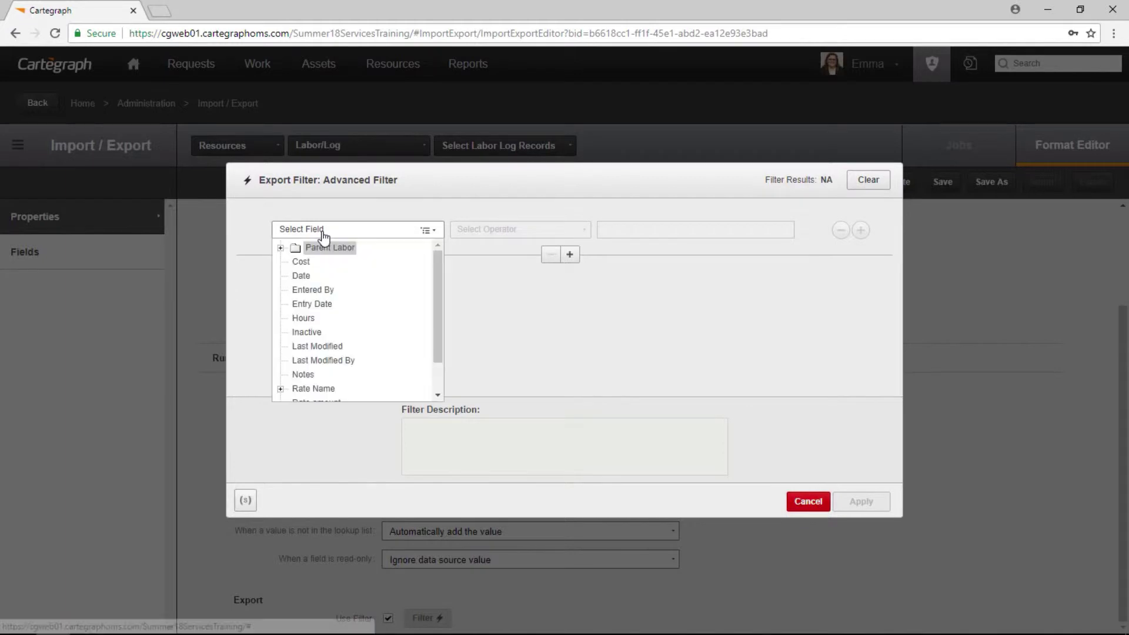
left_click(302, 276)
left_click(483, 233)
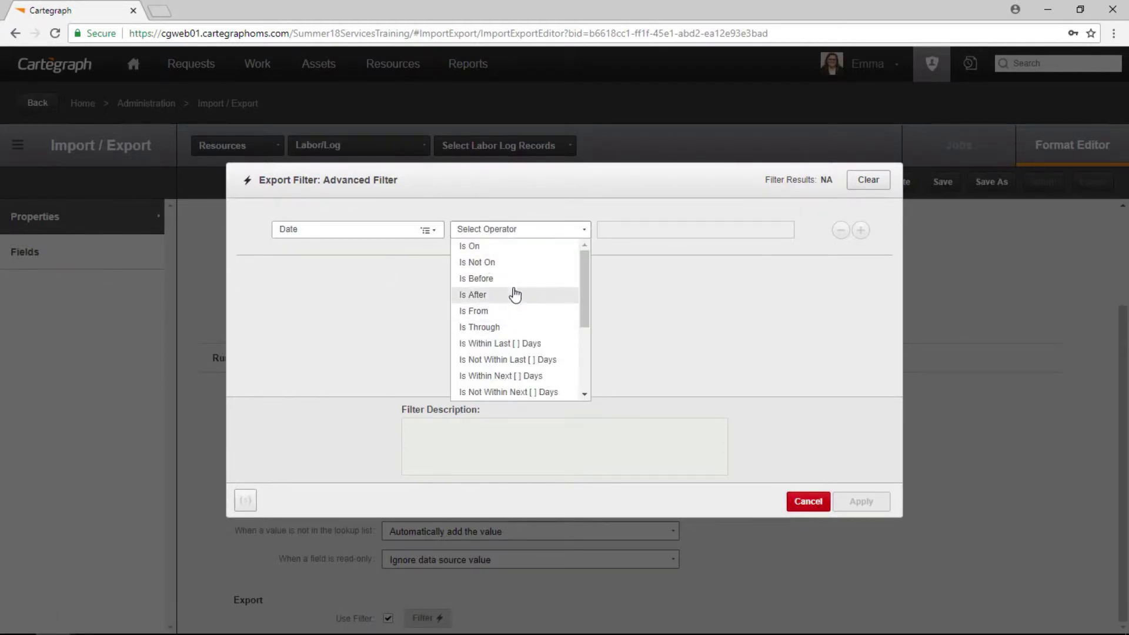
left_click(511, 312)
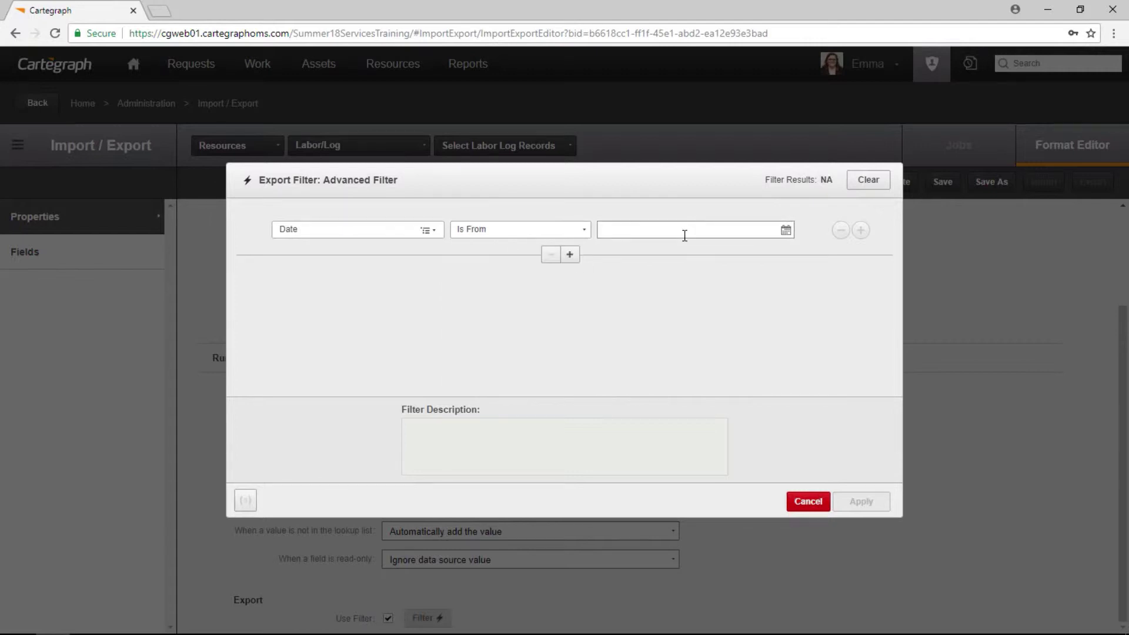
type("7/1/2018")
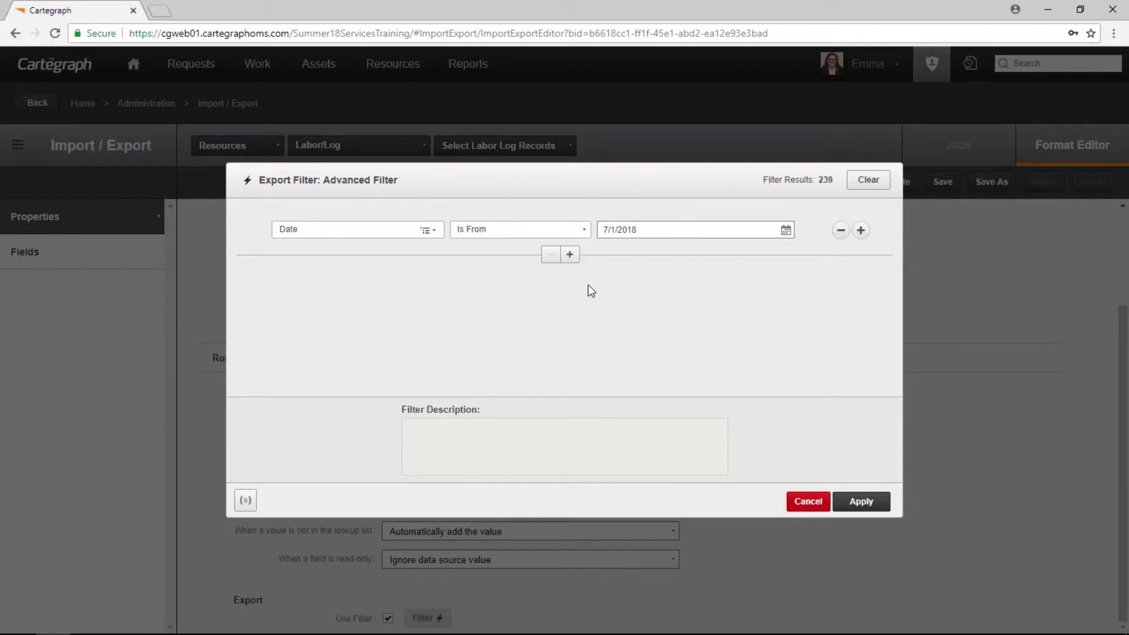
Add a condition on Parent Labor Full Name Is the first employee.
left_click(569, 254)
left_click(300, 282)
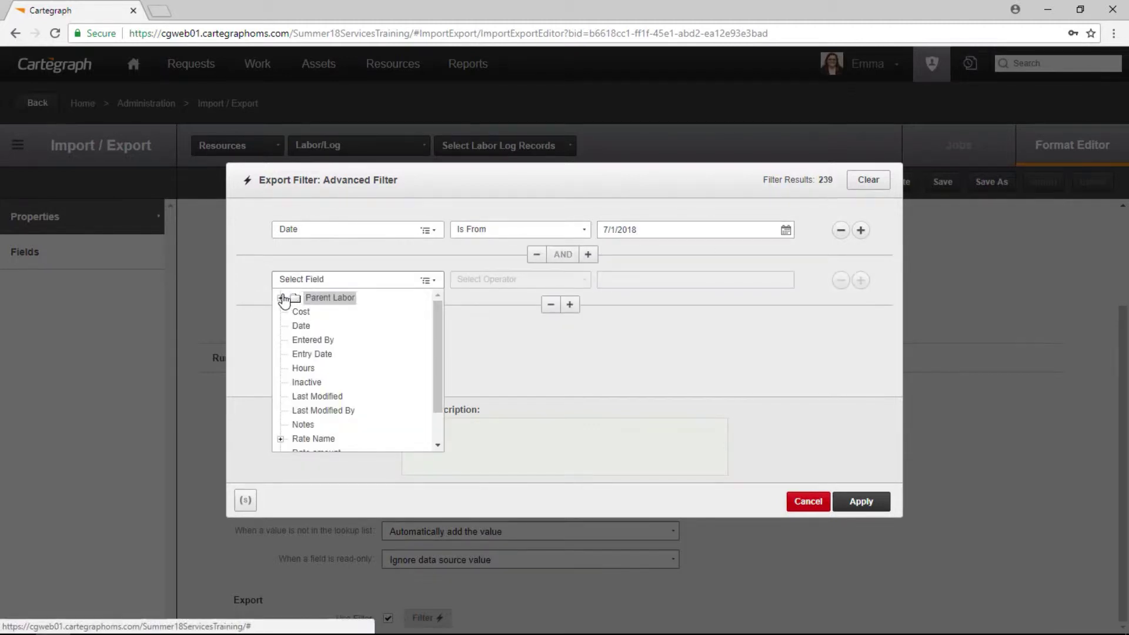
left_click(281, 298)
scroll(326, 382, "down", 4)
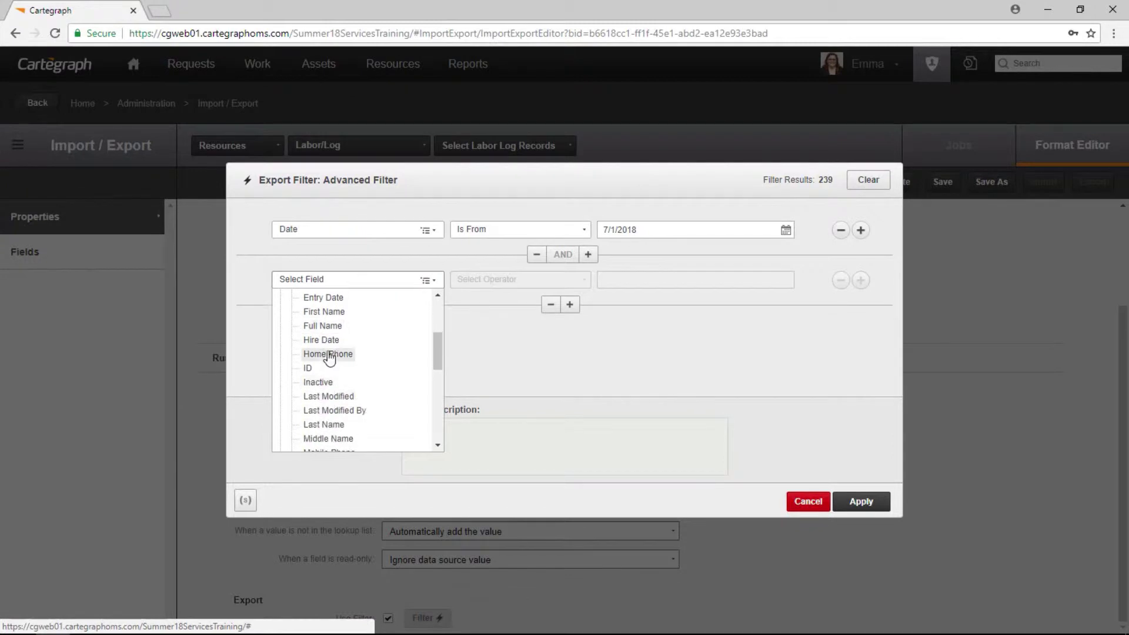
left_click(323, 326)
left_click(486, 303)
left_click(468, 318)
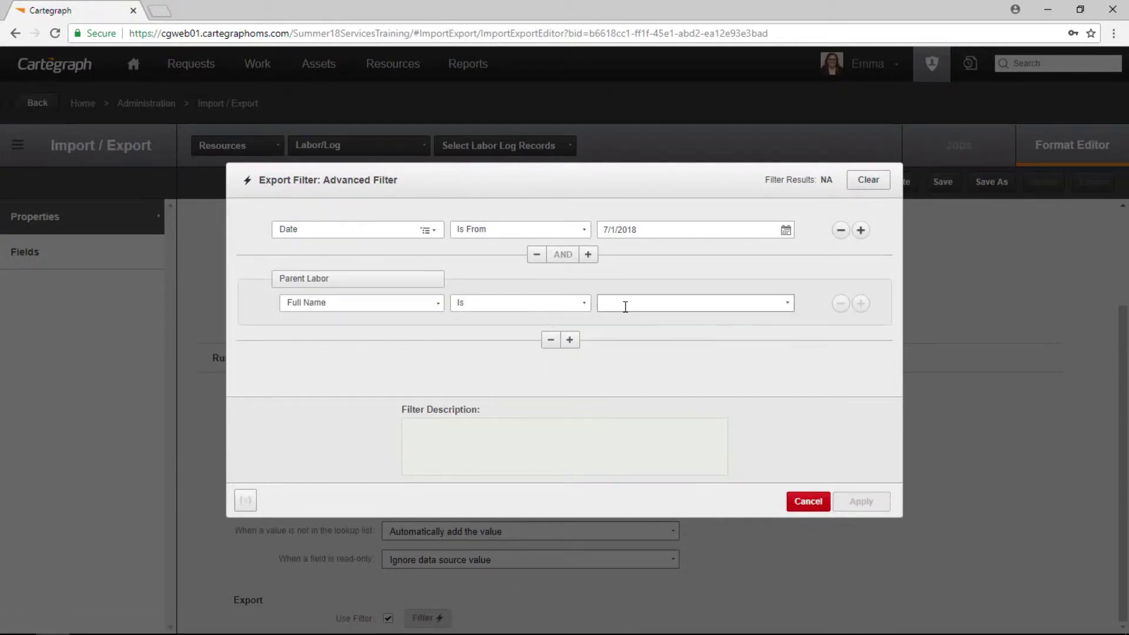
type("emma")
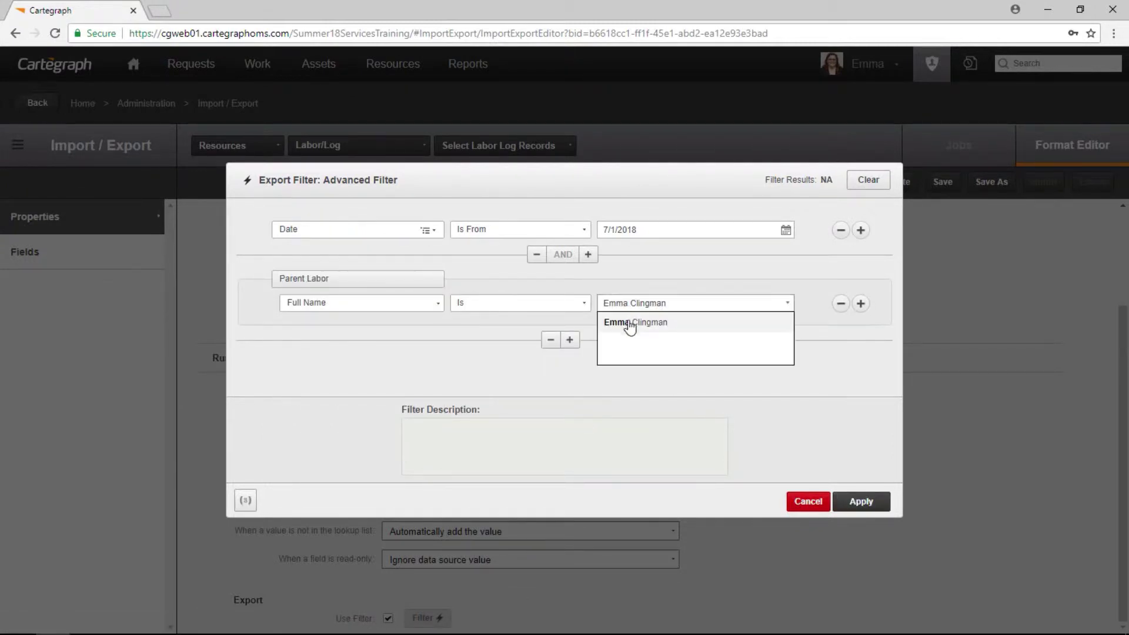
left_click(625, 322)
Add an OR condition Full Name Is the second employee and apply the filter.
left_click(860, 304)
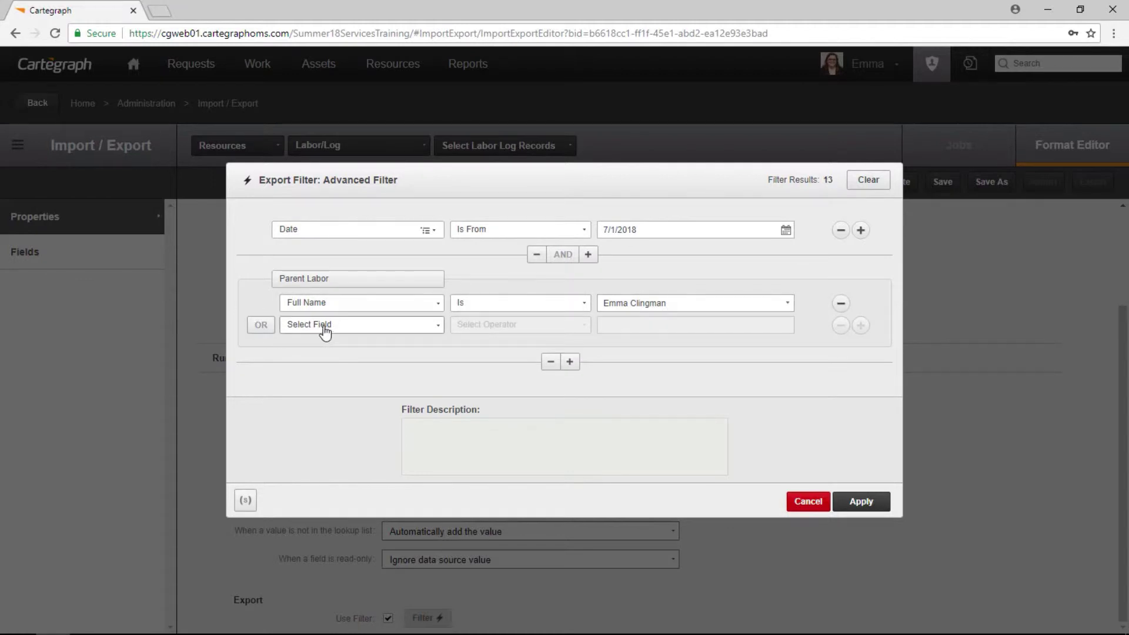
left_click(326, 326)
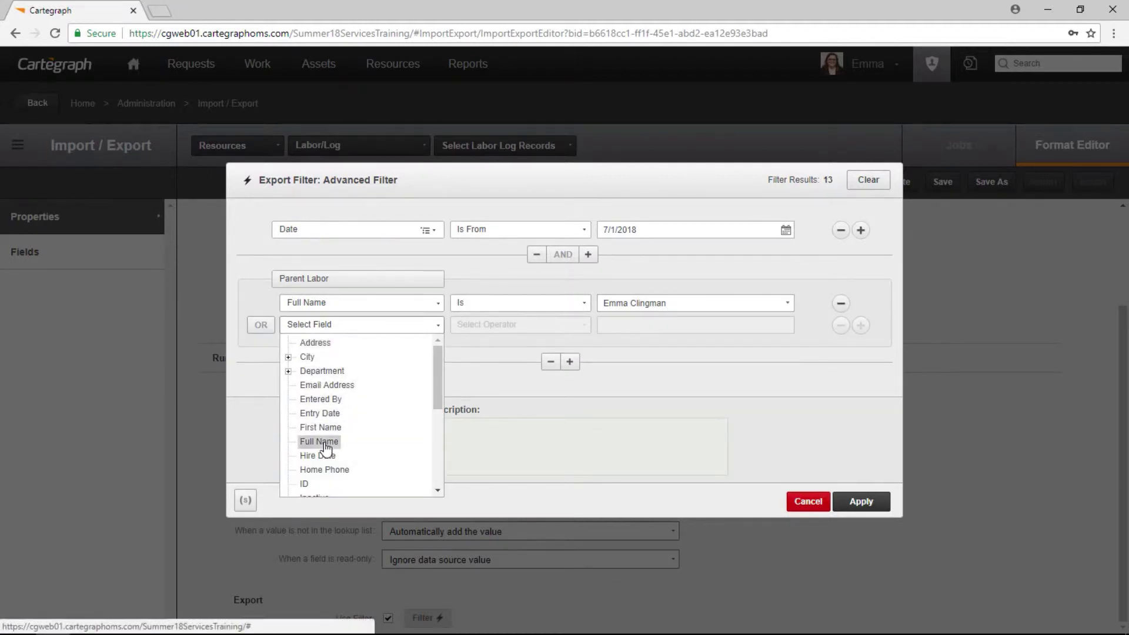
left_click(320, 442)
left_click(494, 340)
left_click(562, 336)
left_click(619, 330)
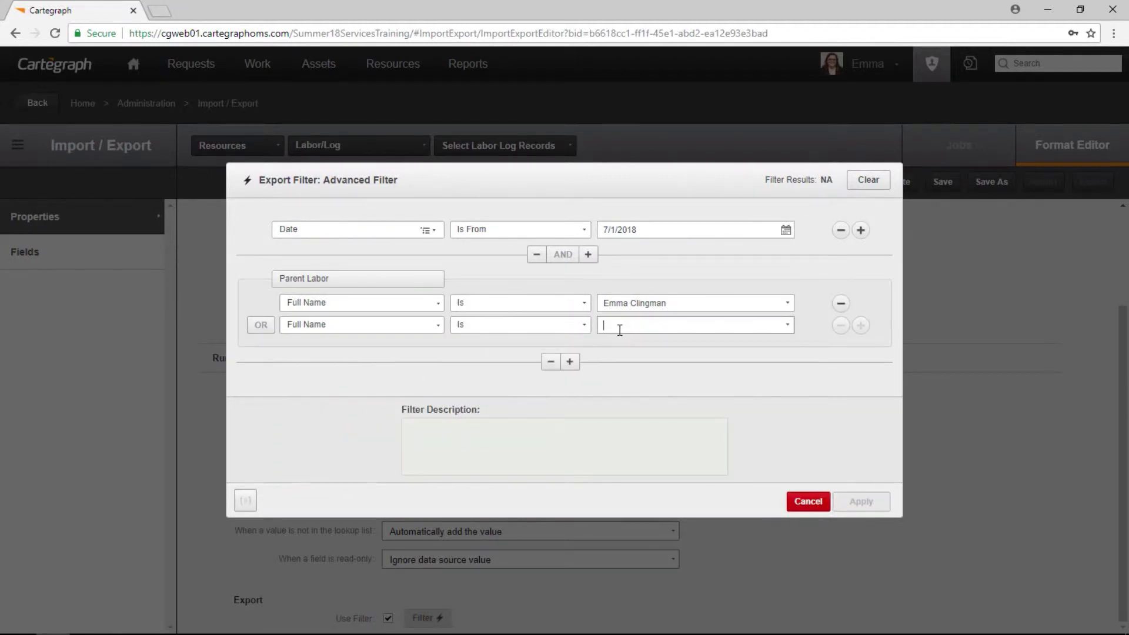
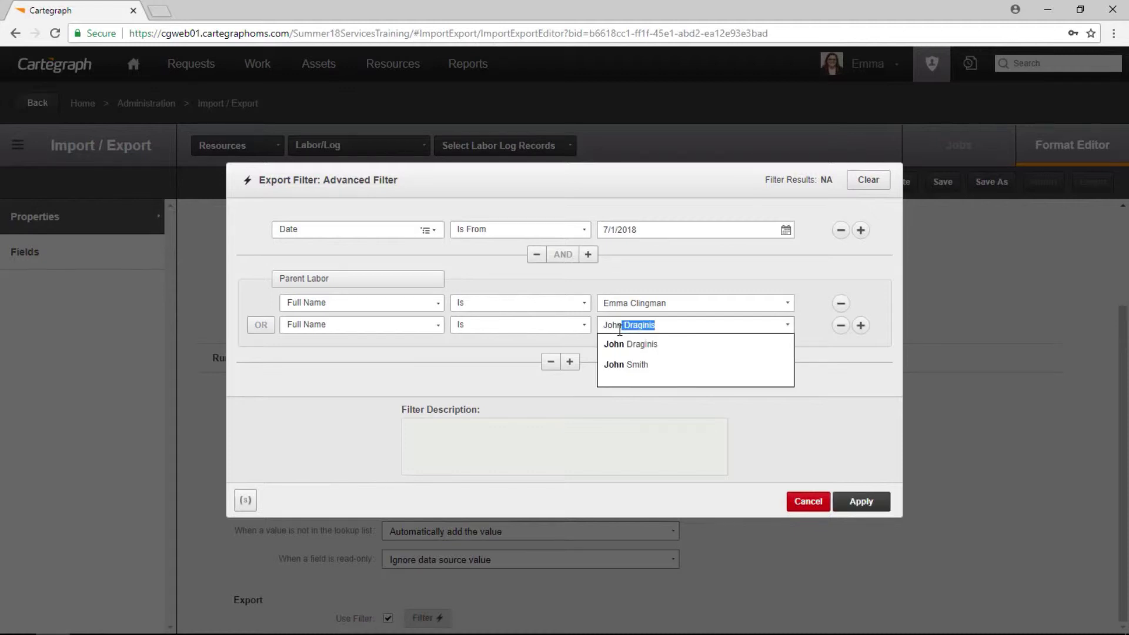
left_click(623, 365)
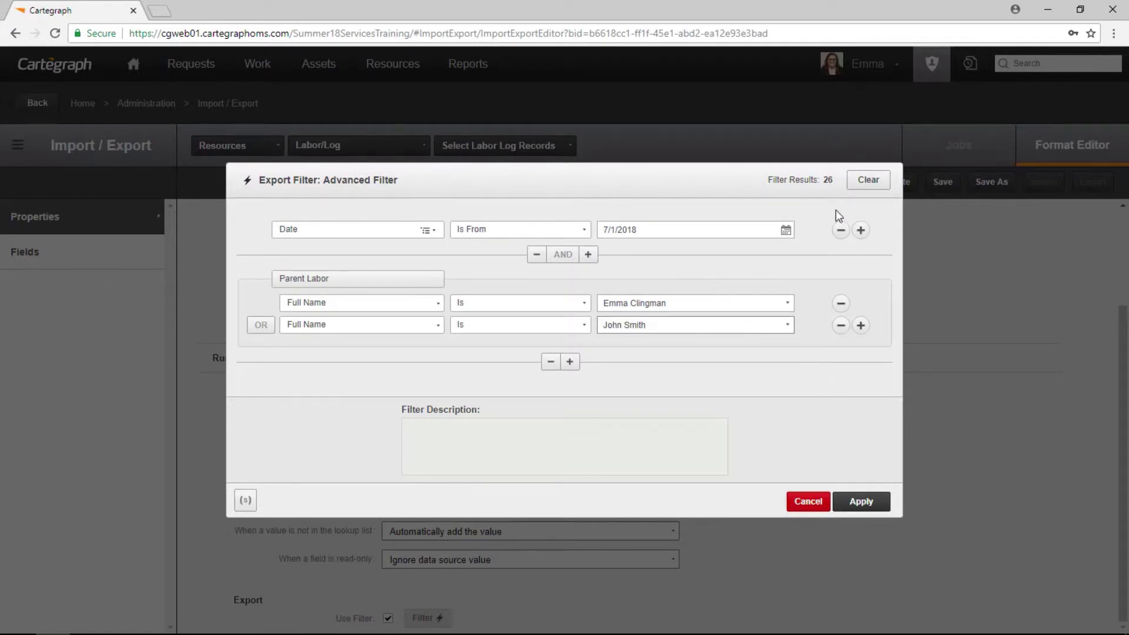
left_click(858, 503)
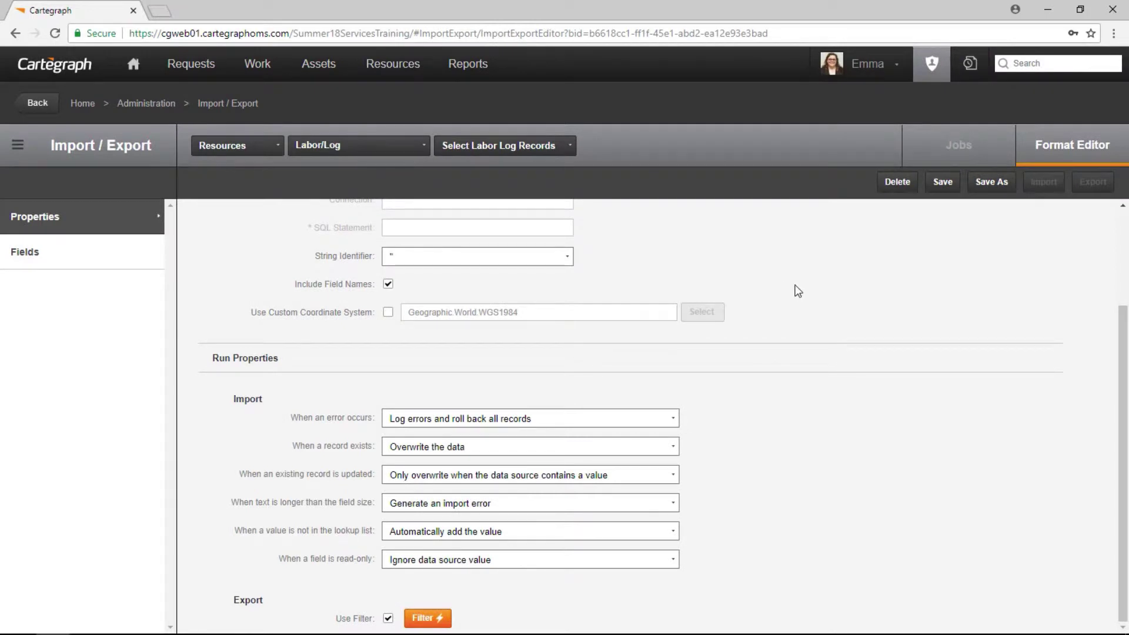
Add CgId and Rate Name to the export layout, check duplicates on CgId, and save the format.
left_click(95, 260)
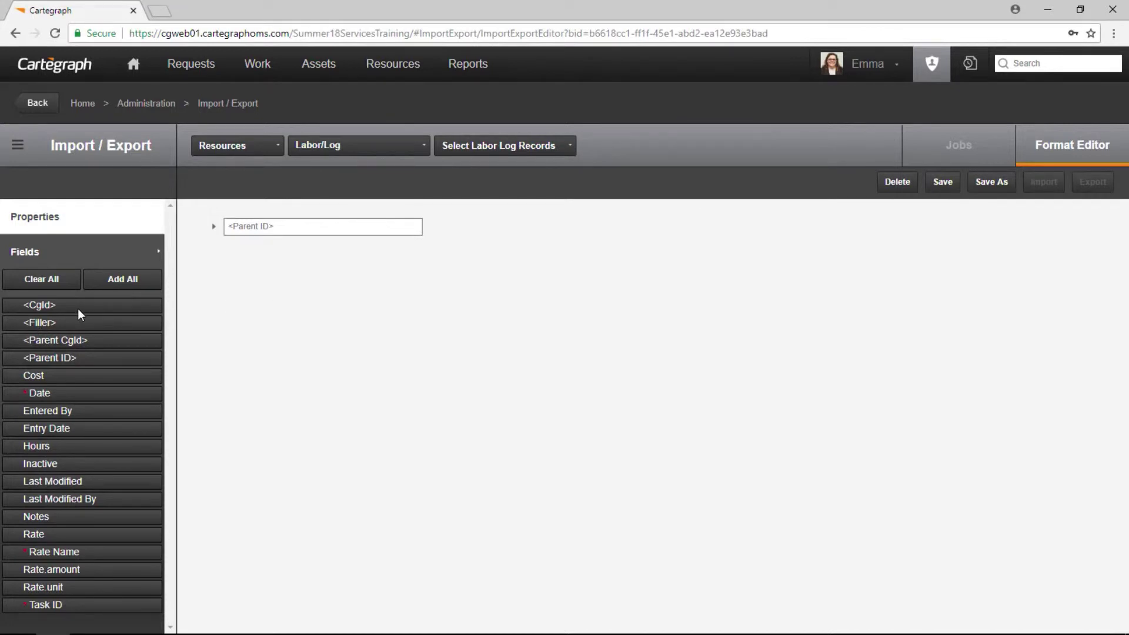
left_click_drag(78, 308, 253, 276)
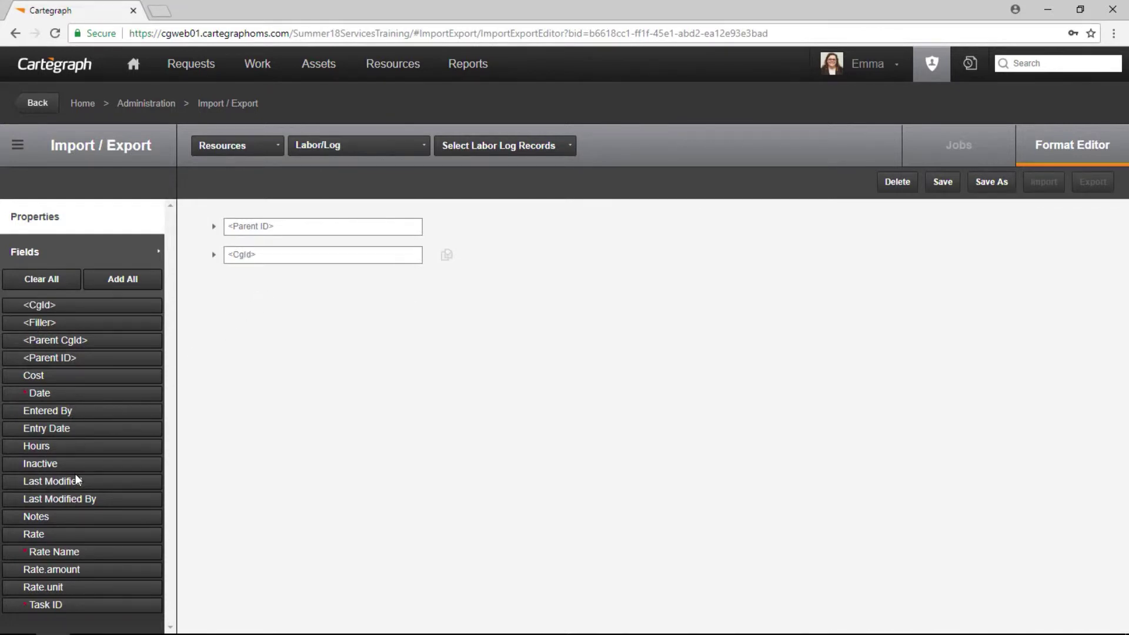
left_click_drag(65, 558, 335, 373)
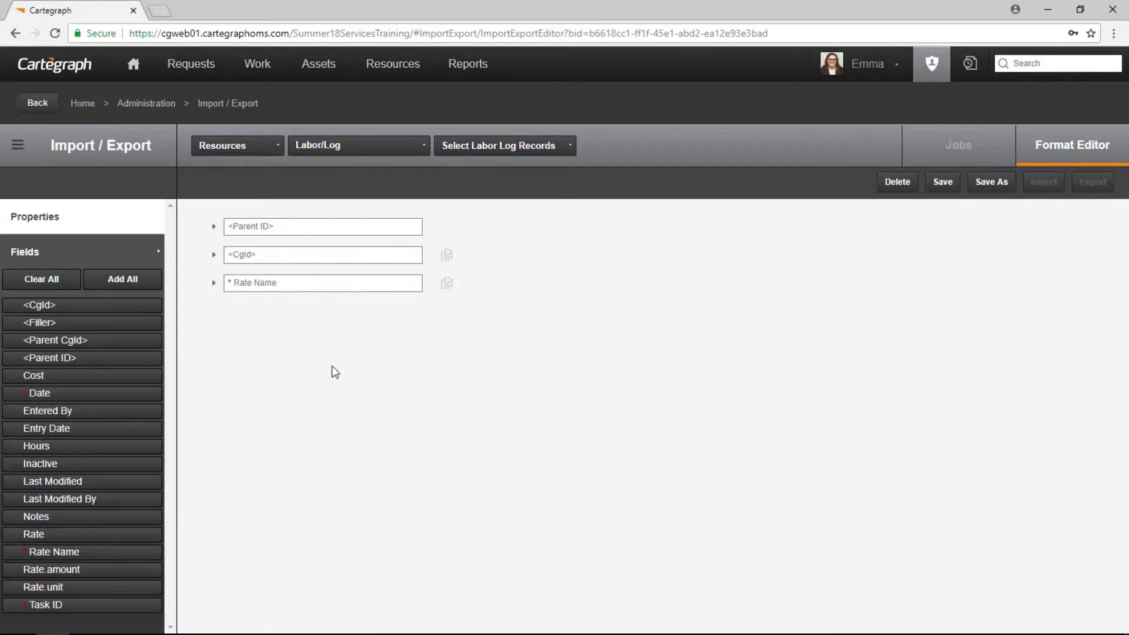
left_click(448, 257)
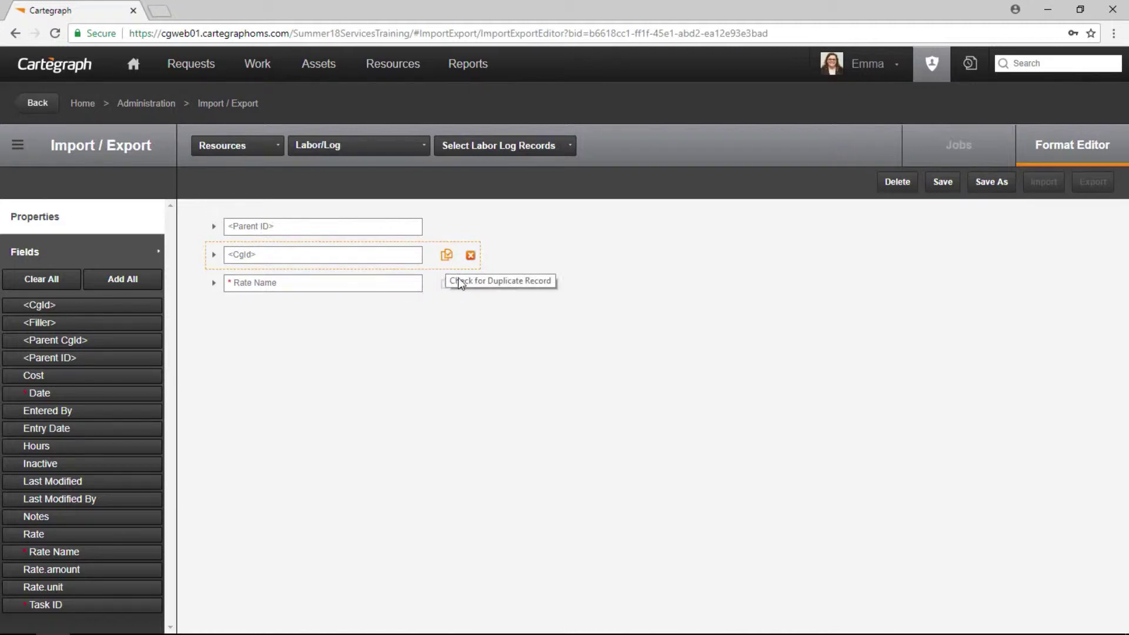
left_click(944, 183)
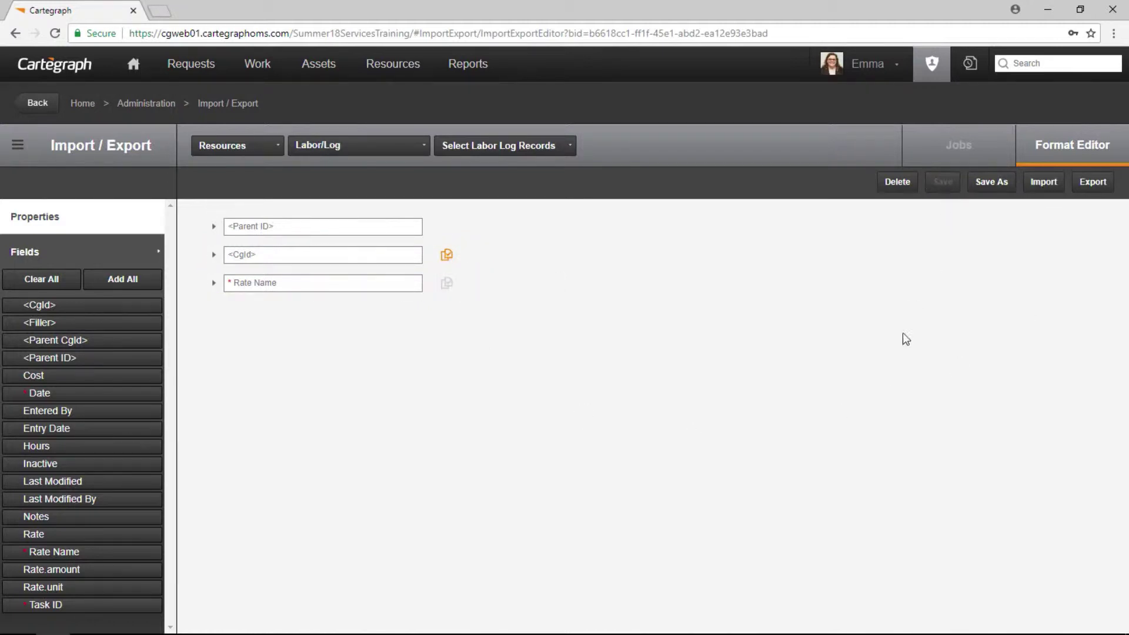
Export the 26 labor log records to CSV and show the downloaded file in its folder.
left_click(1091, 187)
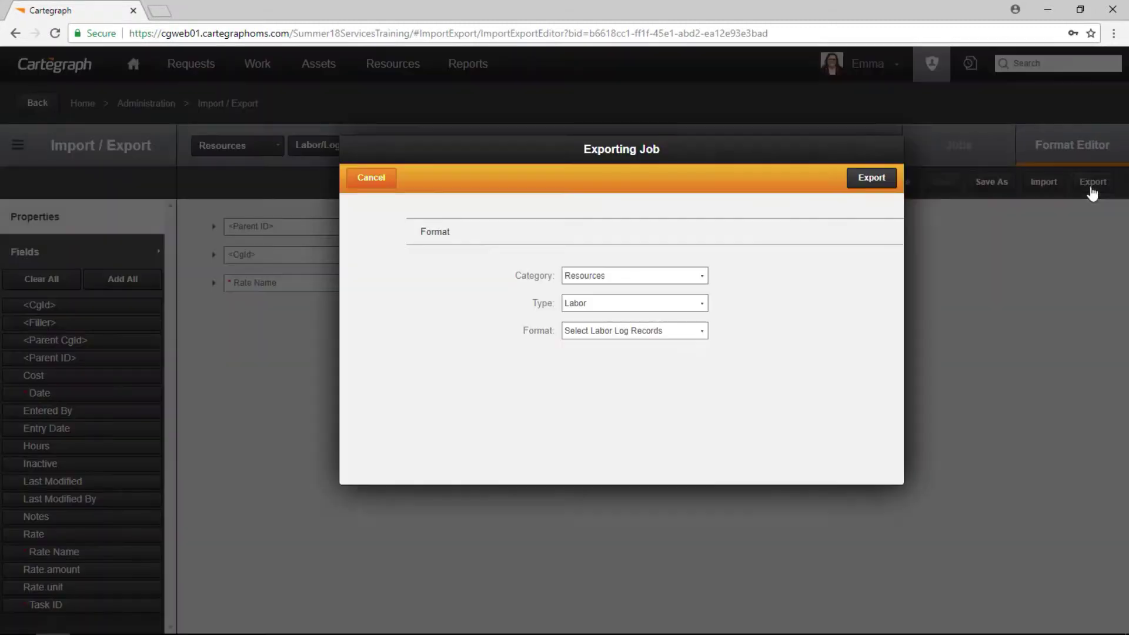
left_click(874, 182)
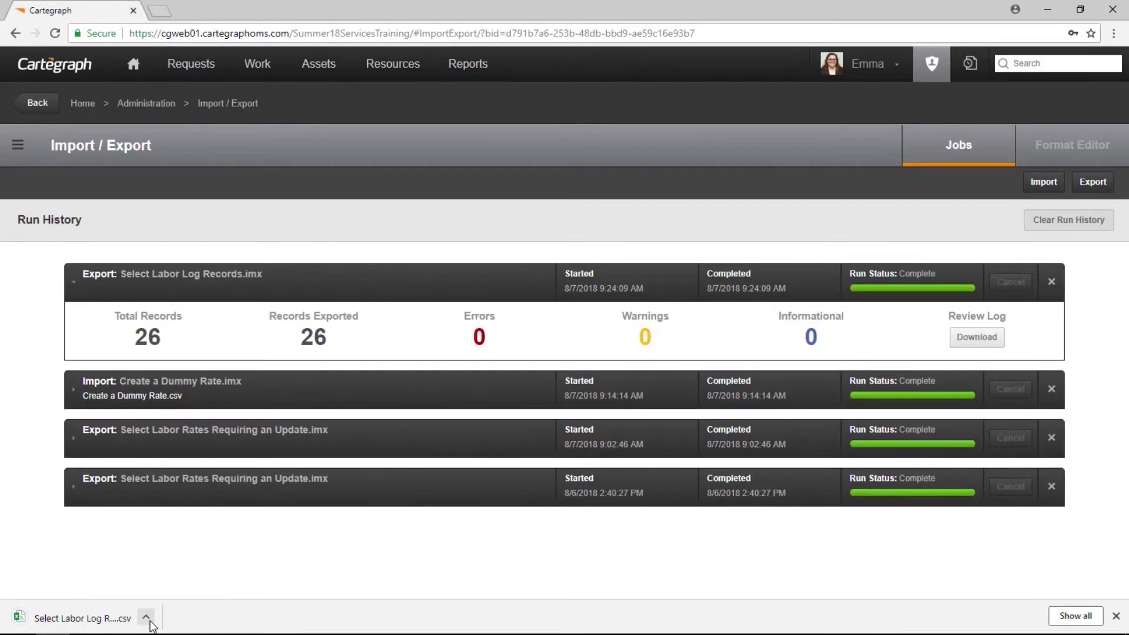
left_click(146, 617)
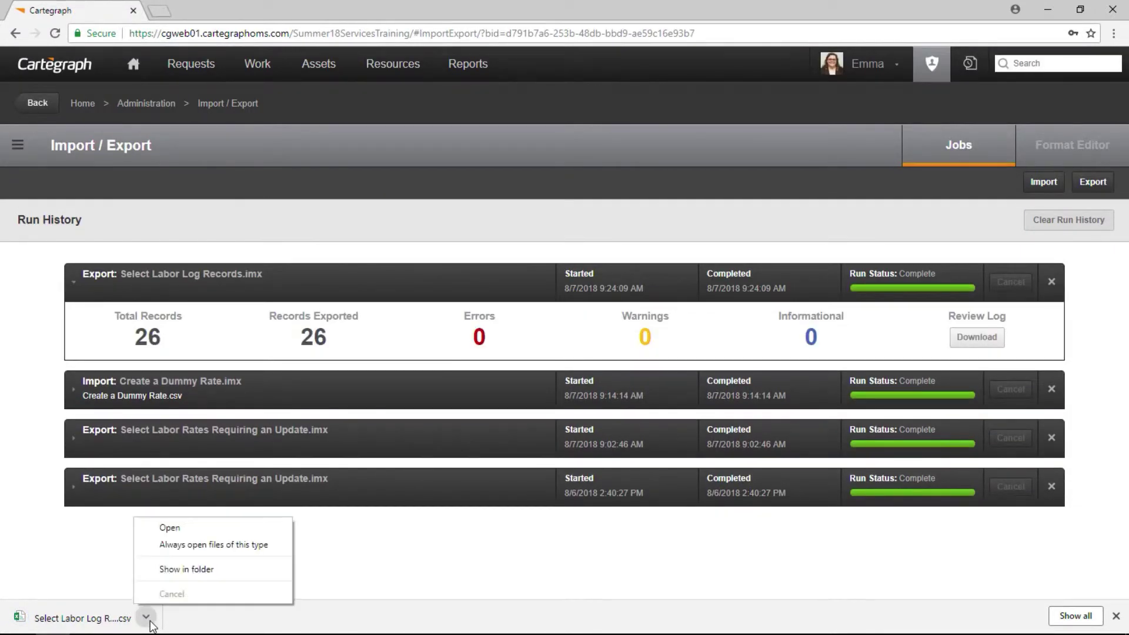
left_click(186, 569)
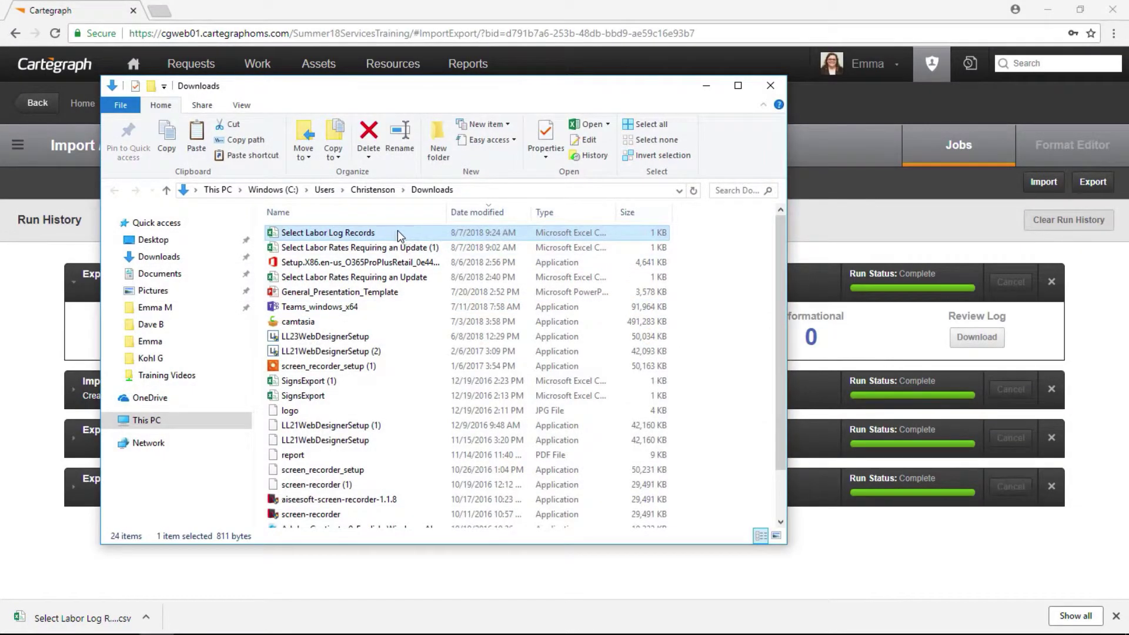
Move the Select Labor Log Records CSV onto the Desktop and open it in Excel.
left_click_drag(399, 235, 180, 239)
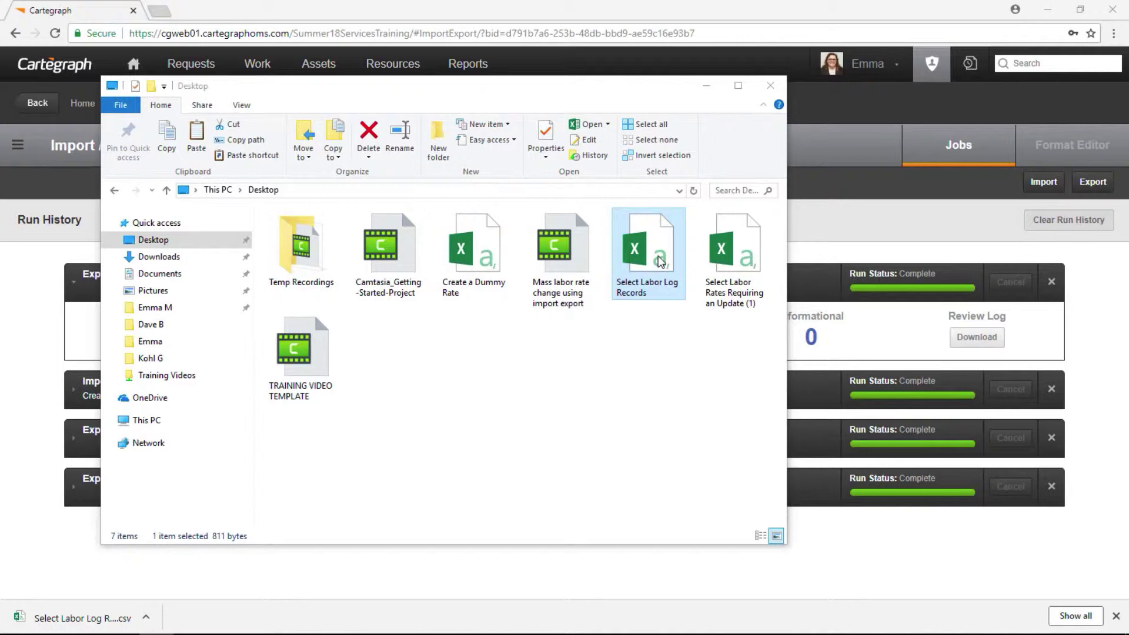
double_click(659, 259)
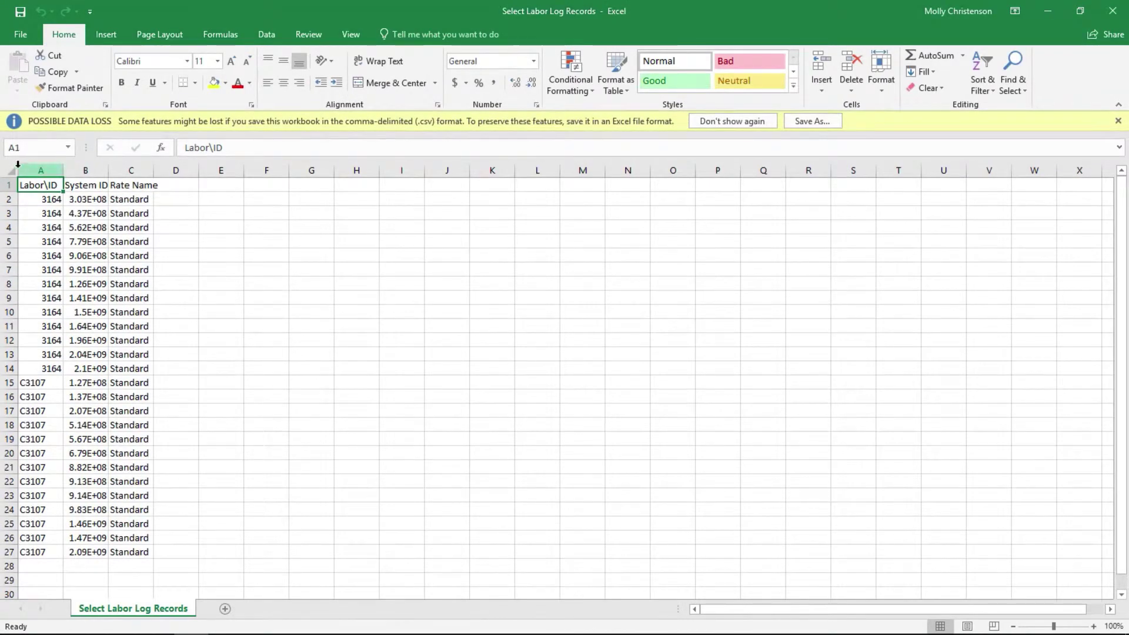
Auto-fit the columns and fill 'Dummy' into Rate Name cells C2 through C27.
left_click(13, 170)
double_click(63, 170)
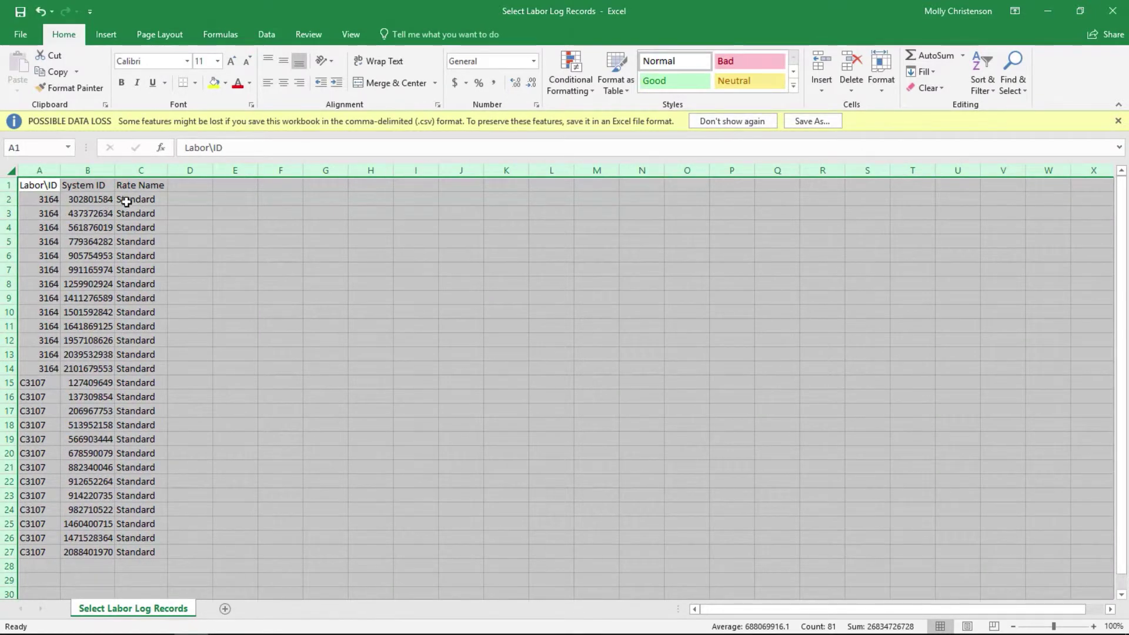
left_click(127, 202)
type("Dummy")
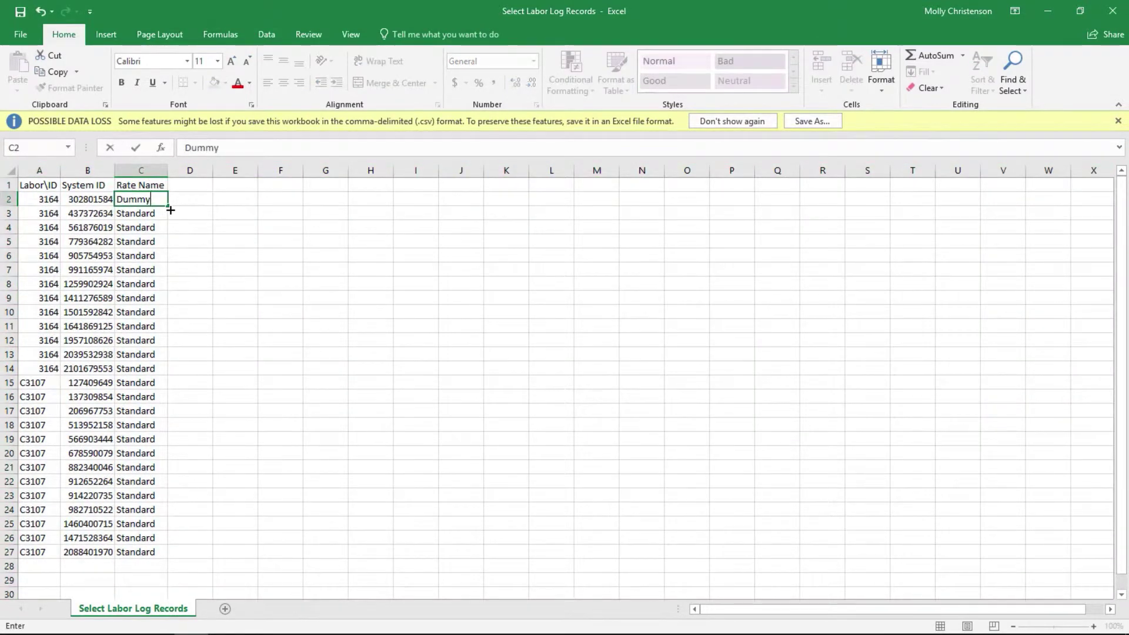
key("Return")
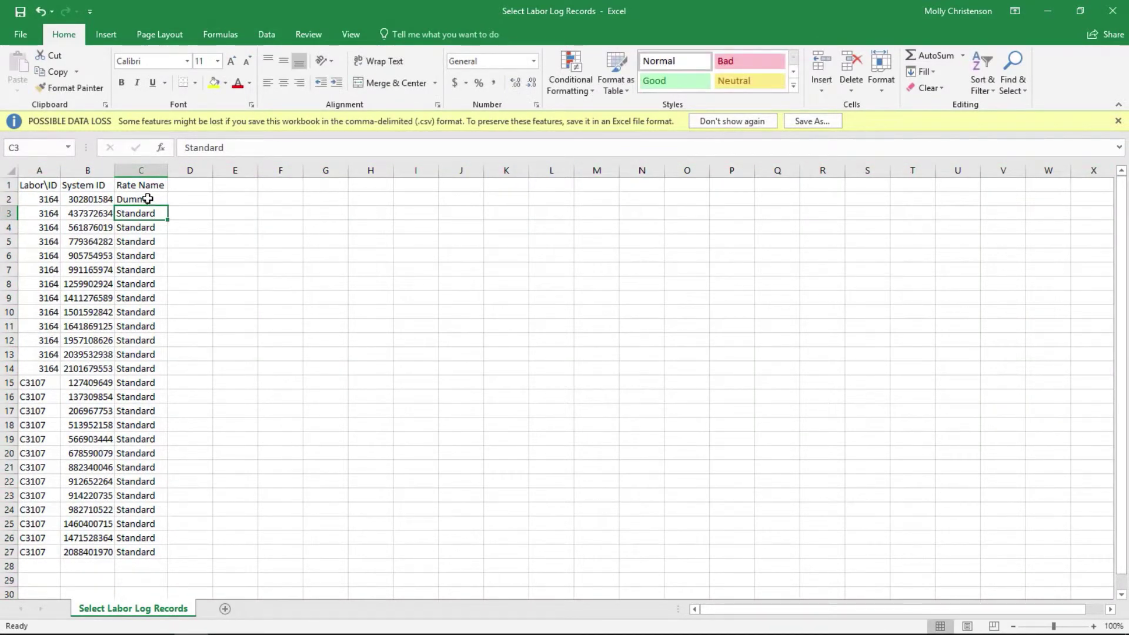
left_click(146, 199)
left_click_drag(168, 205, 148, 555)
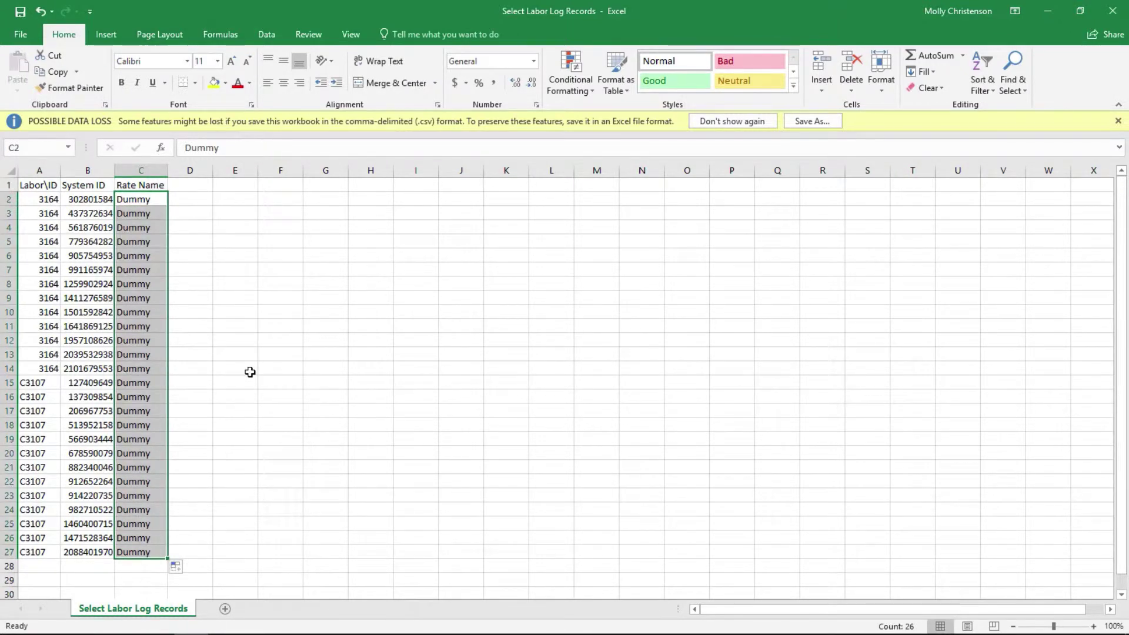
Save the sheet to the Desktop as the CSV 'Update Labor Log Records'.
left_click(20, 36)
left_click(58, 171)
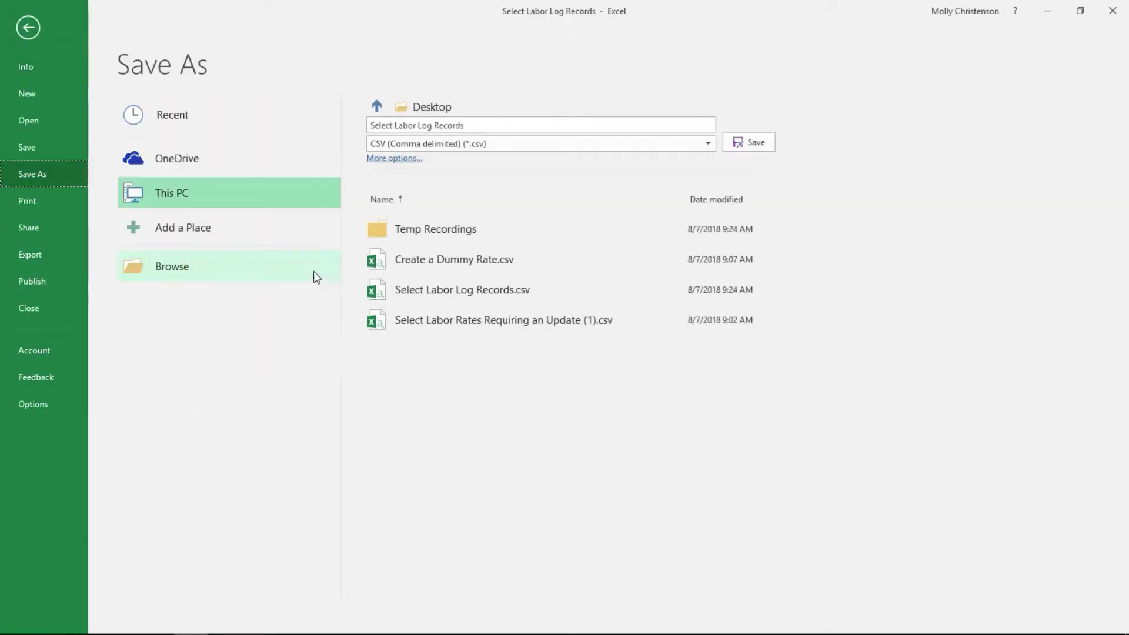
left_click(310, 280)
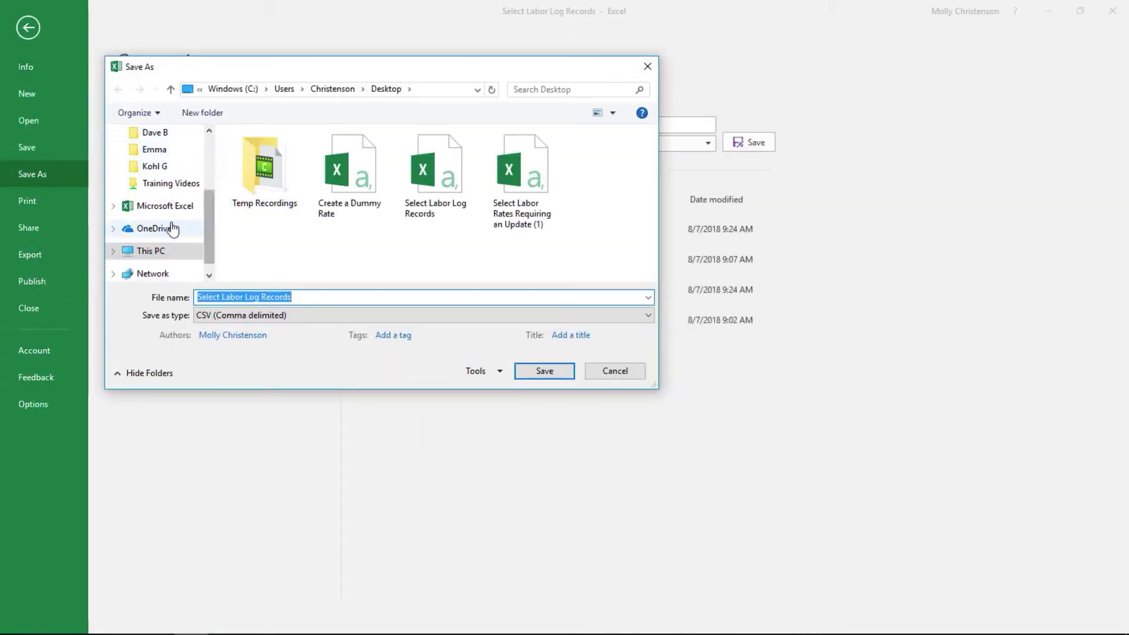
left_click_drag(207, 203, 185, 152)
left_click(176, 160)
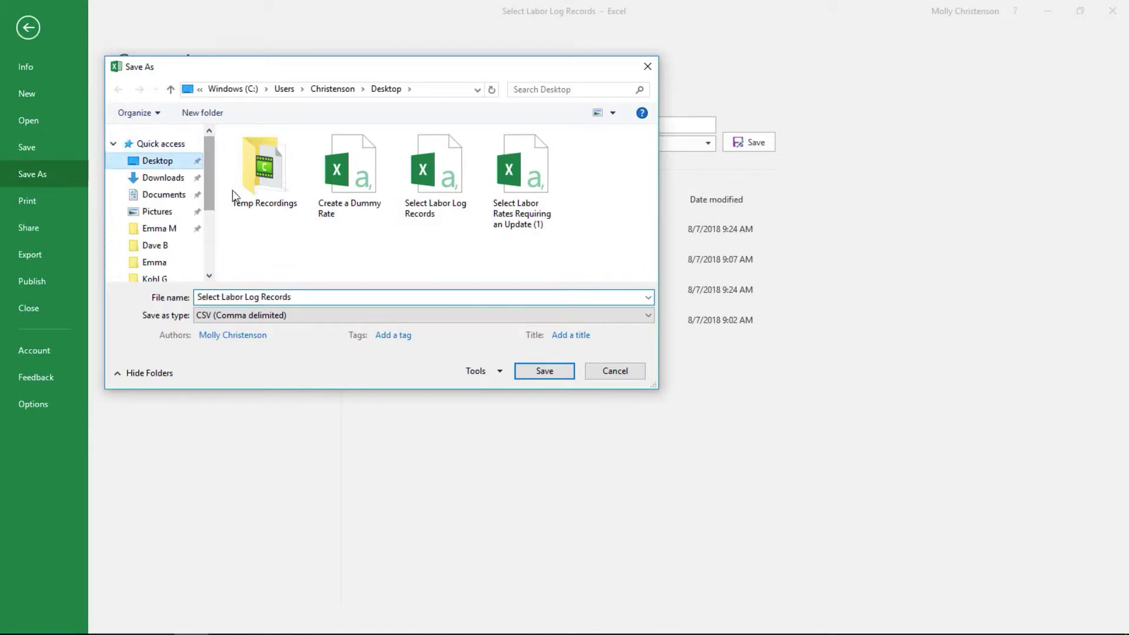
type("Upda")
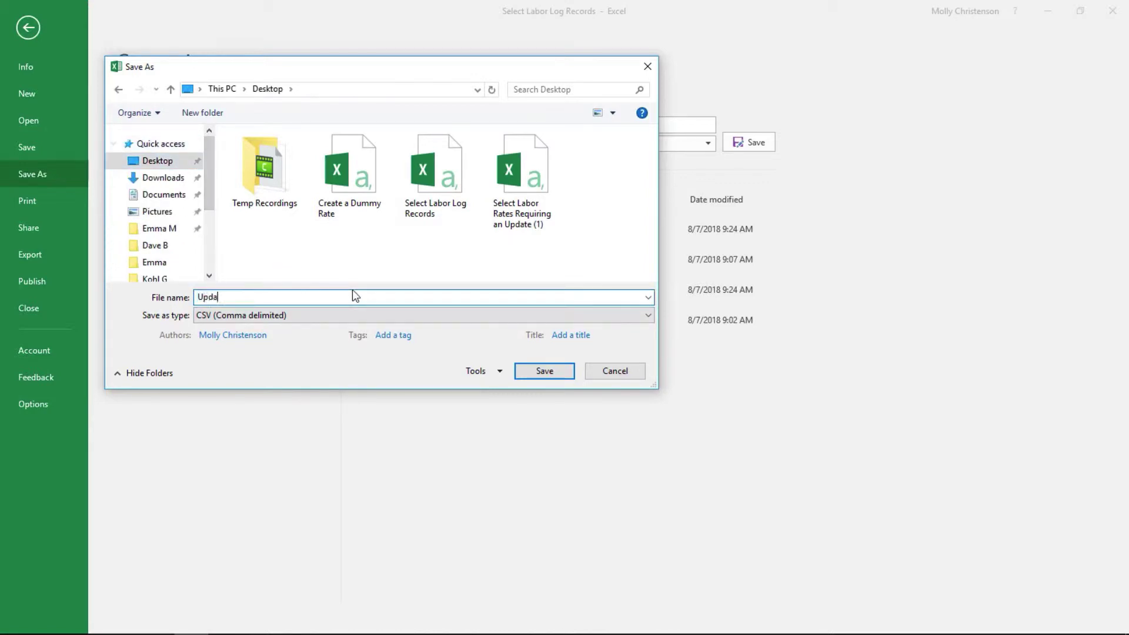
type("te Labor Log Records")
left_click(532, 370)
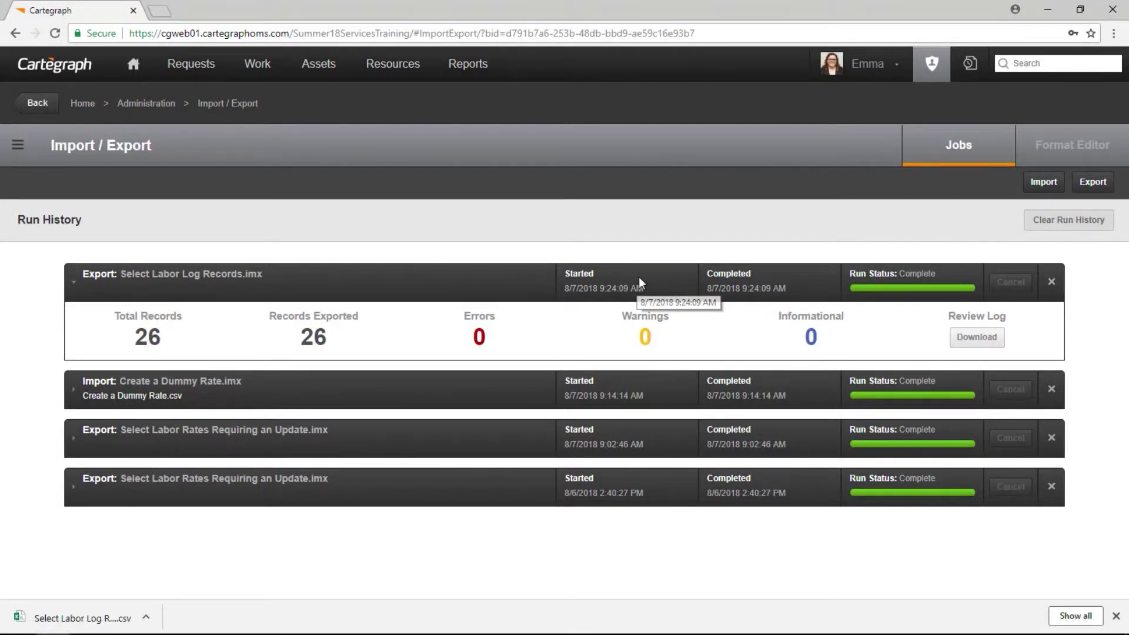
Set up an import of Resources > Labor with Select Labor Log Records format, sourcing Update Labor Log Records.
left_click(1043, 182)
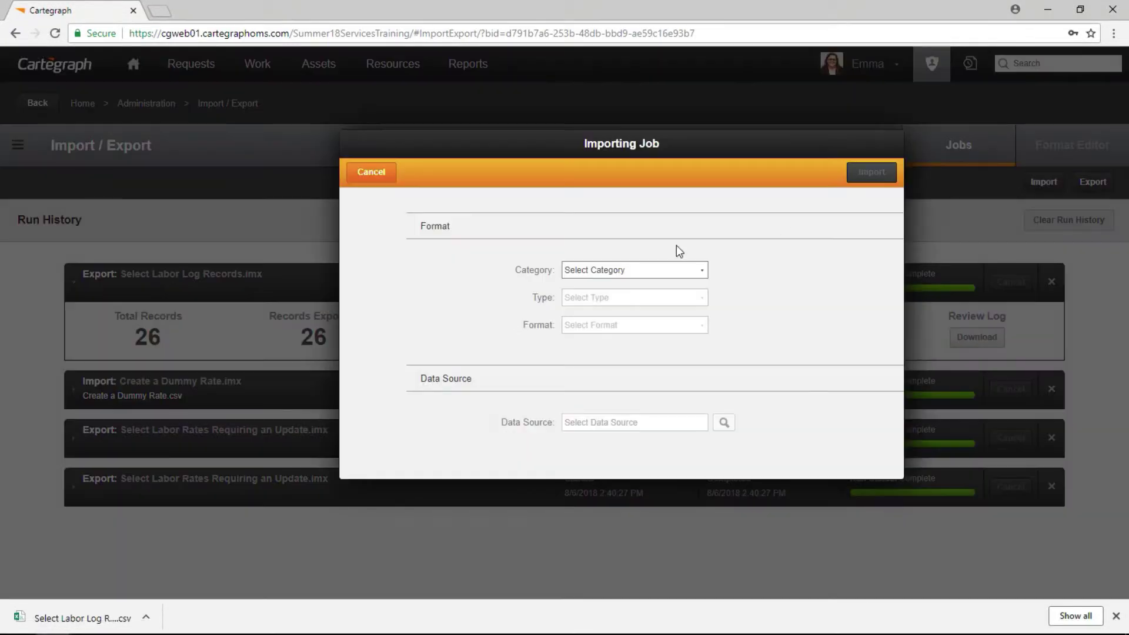
left_click(666, 272)
left_click(621, 342)
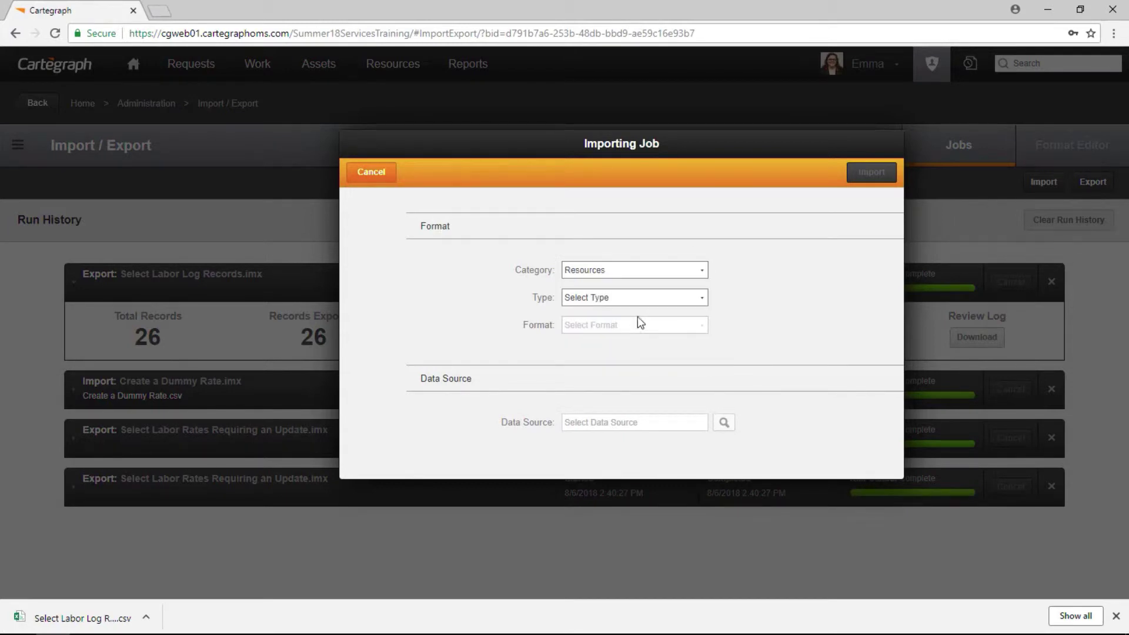
left_click(645, 298)
left_click(620, 337)
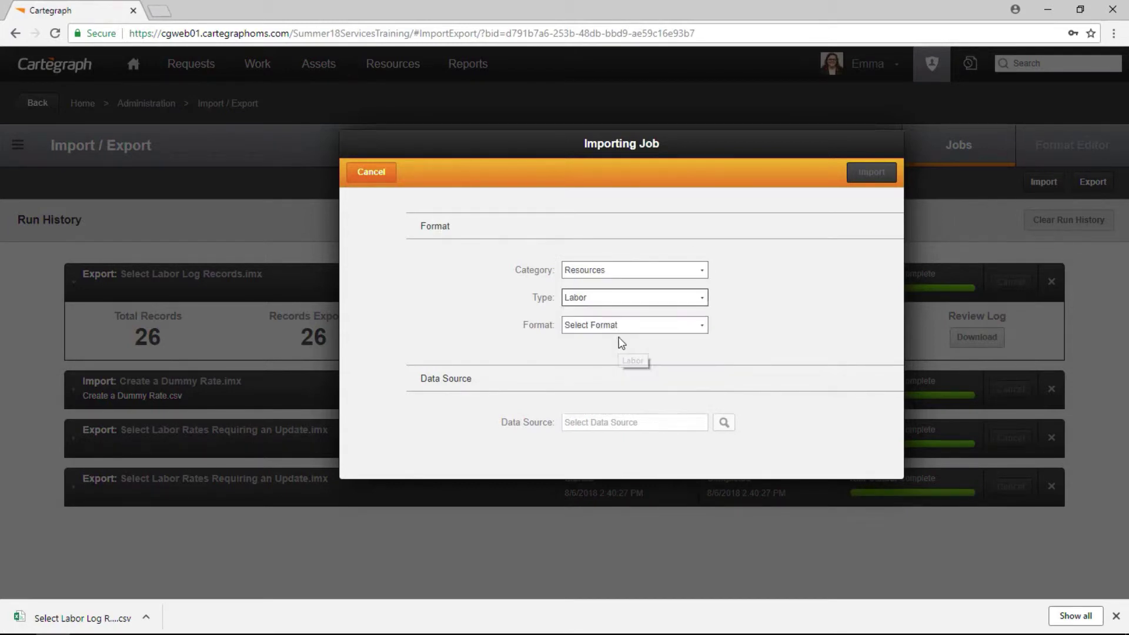
left_click(654, 333)
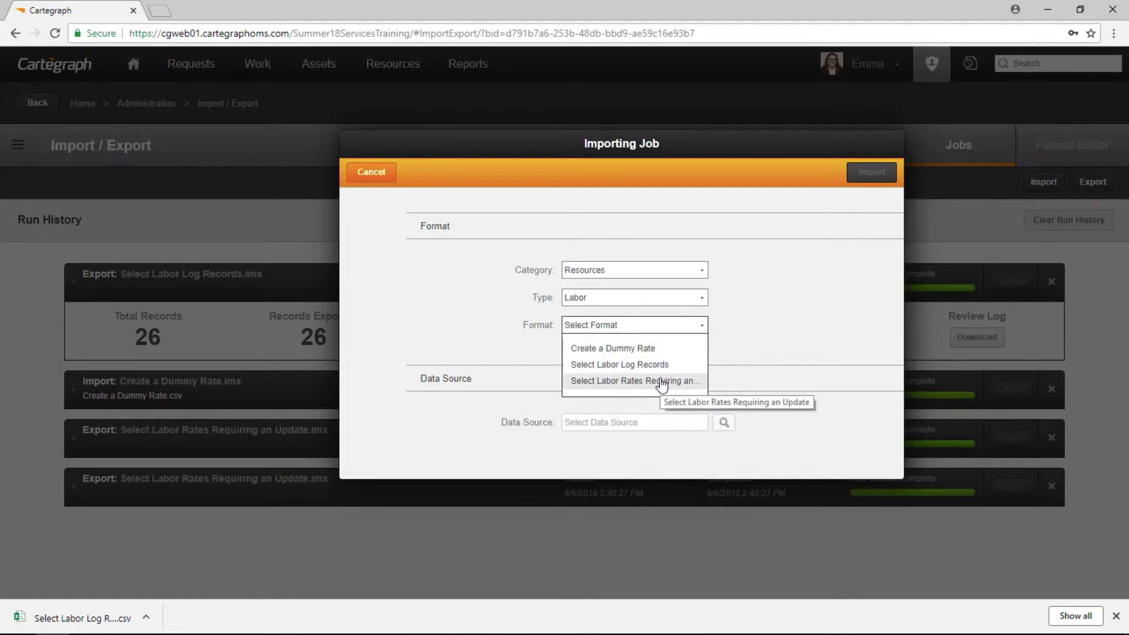
left_click(668, 368)
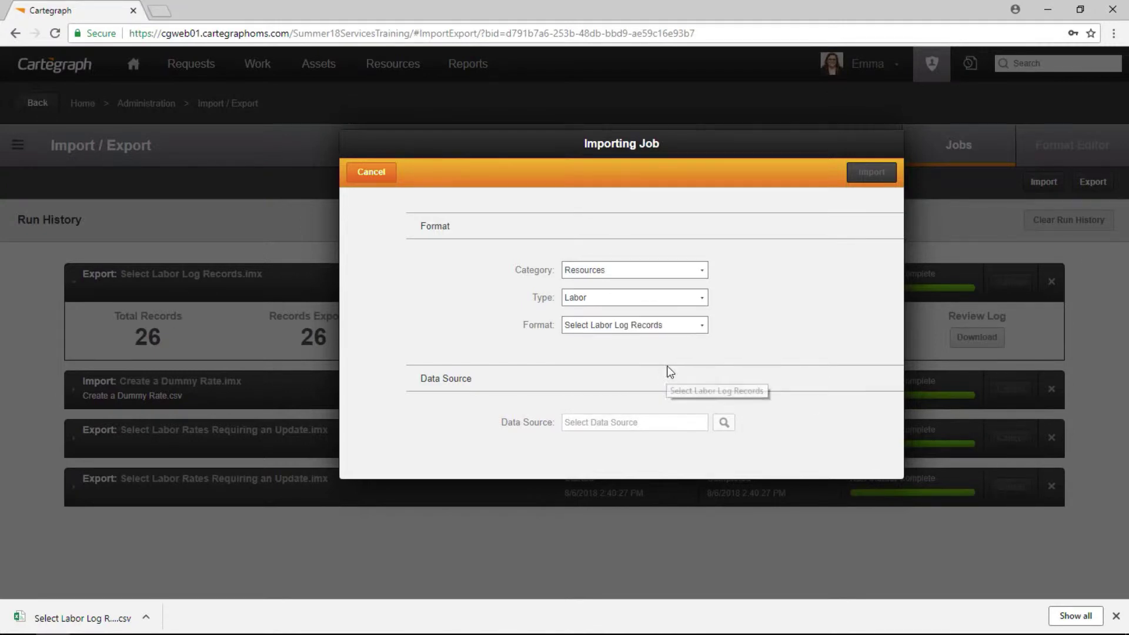
left_click(724, 424)
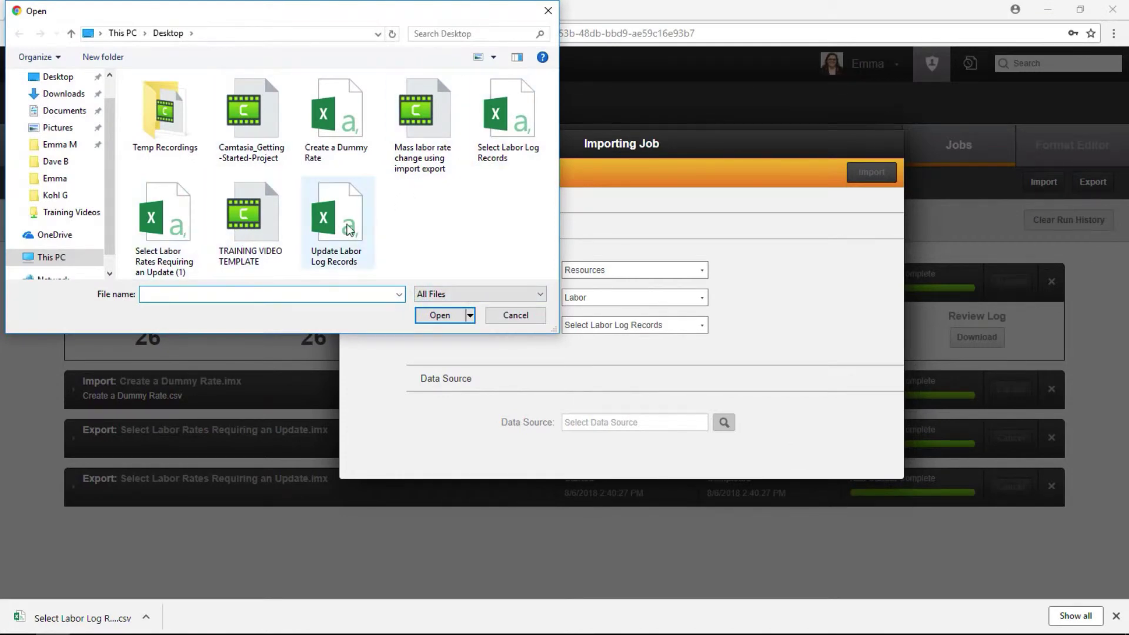
left_click(336, 223)
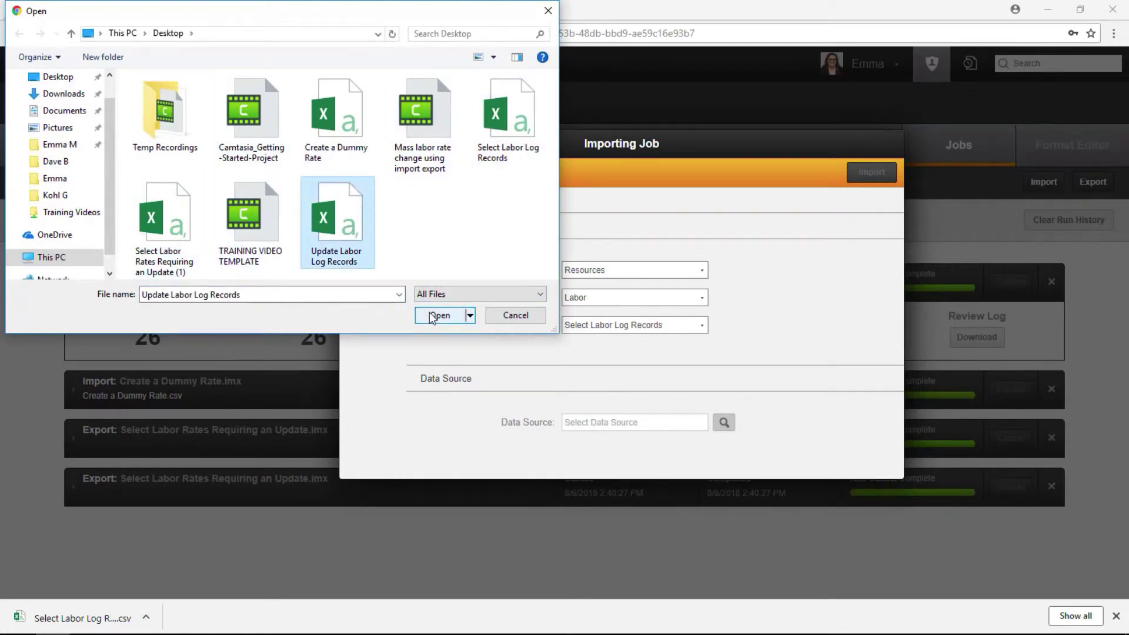
left_click(435, 316)
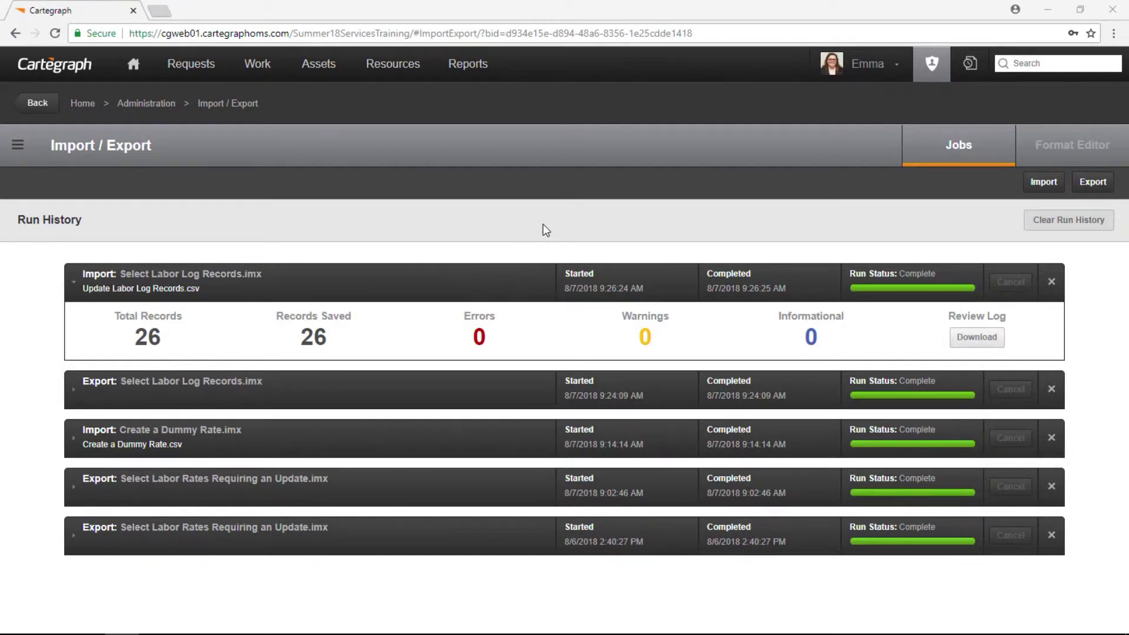
Load the Resources > Labor > Rates format 'Select Labor Rates Requiring an Update' in the Format Editor.
left_click(1058, 156)
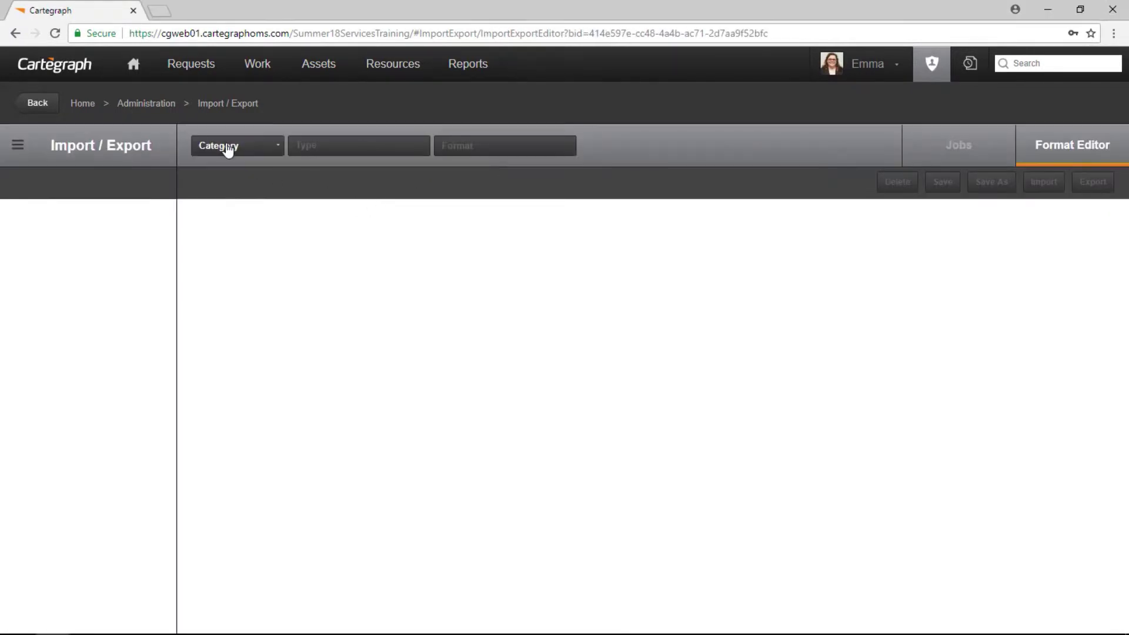
left_click(227, 147)
left_click(235, 220)
left_click(361, 147)
left_click(306, 181)
left_click(343, 249)
left_click(534, 150)
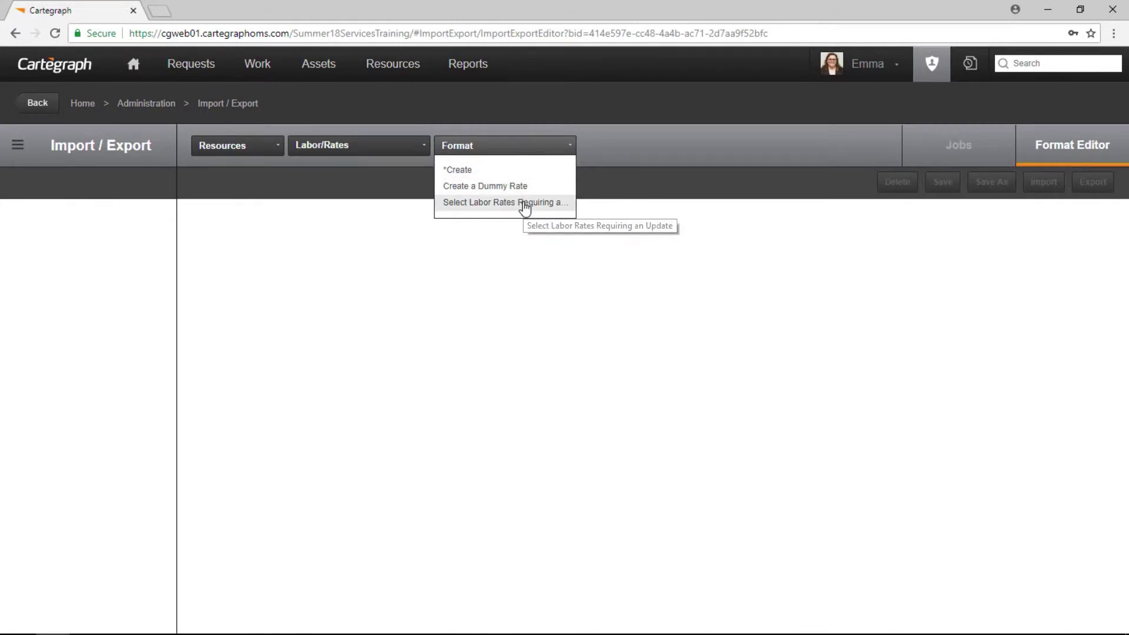
left_click(524, 204)
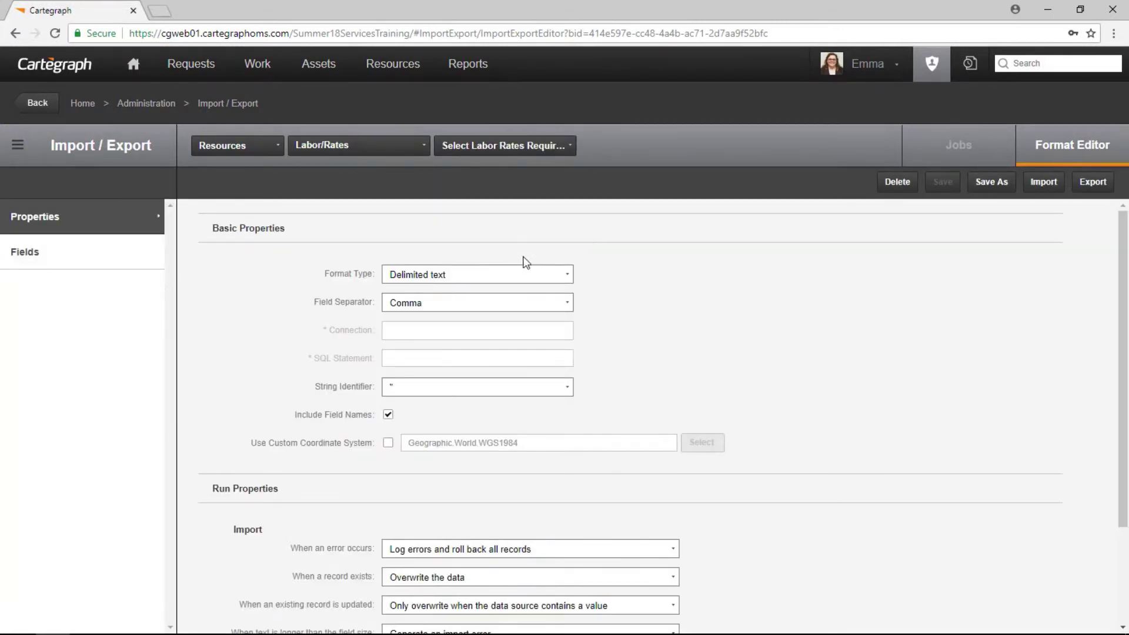
Enable the CgId duplicate check and save the format as 'Update Expiration Date'.
left_click(130, 259)
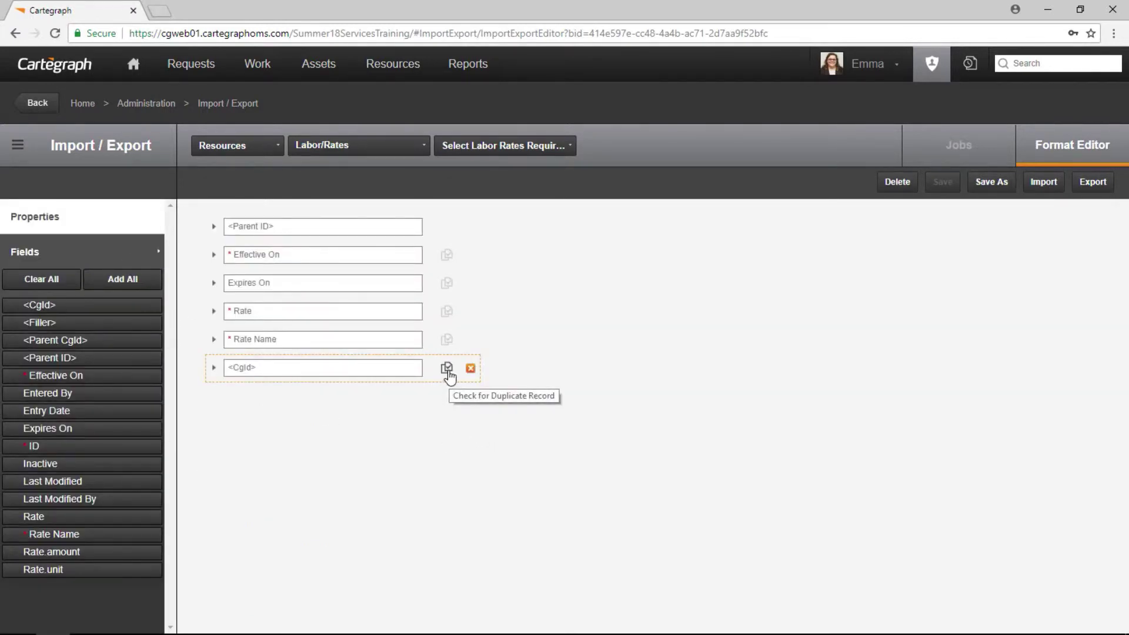
left_click(447, 369)
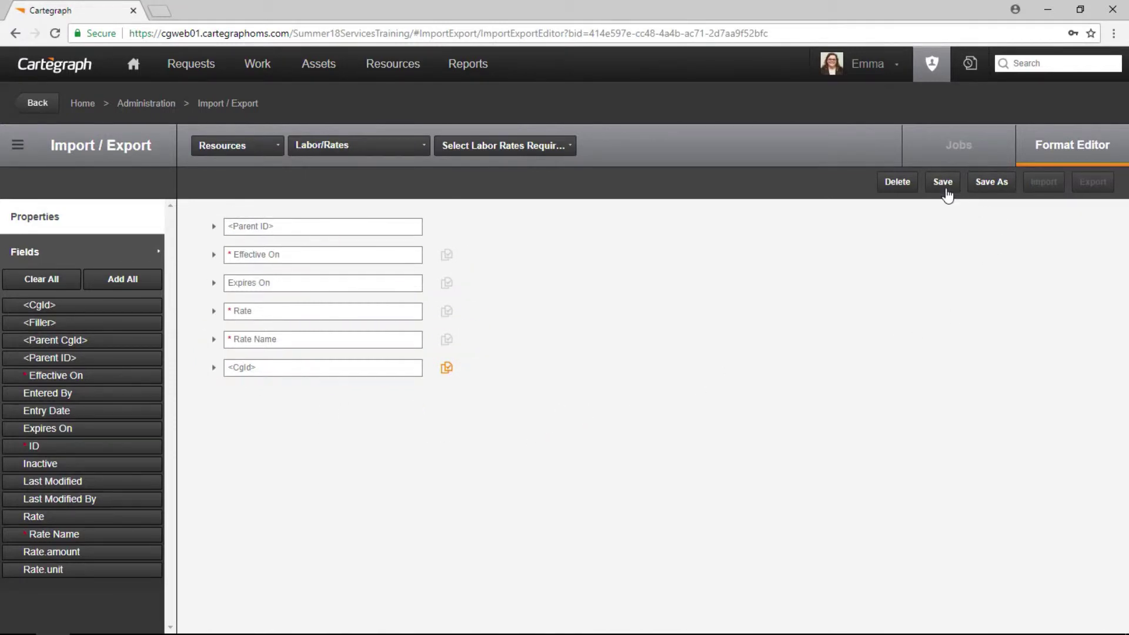
left_click(978, 186)
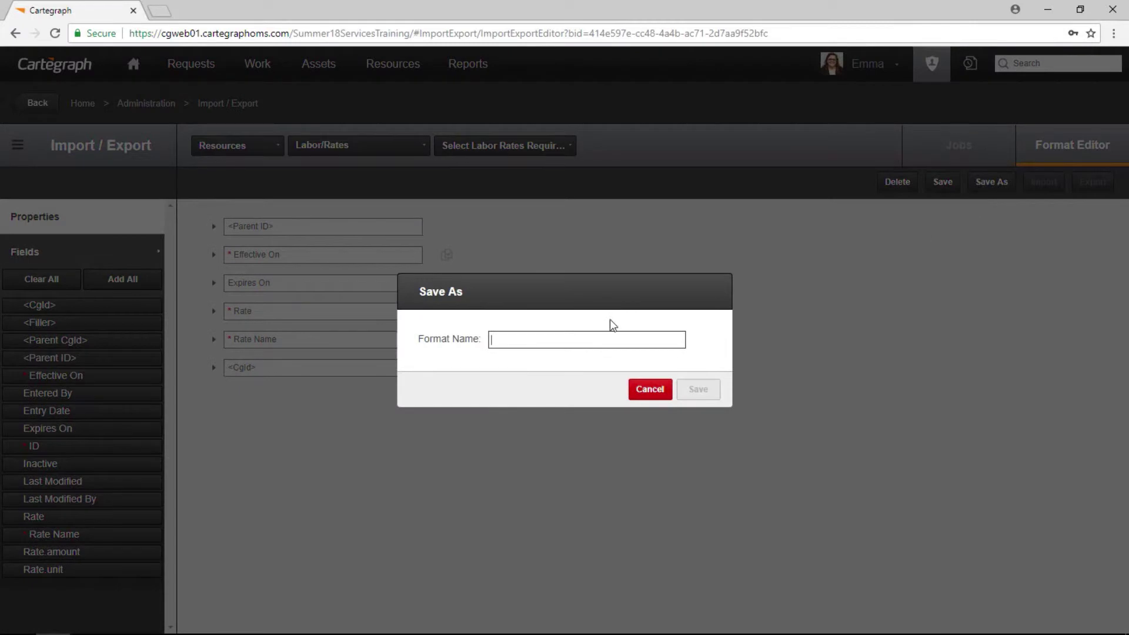
type("Update Expiration Date")
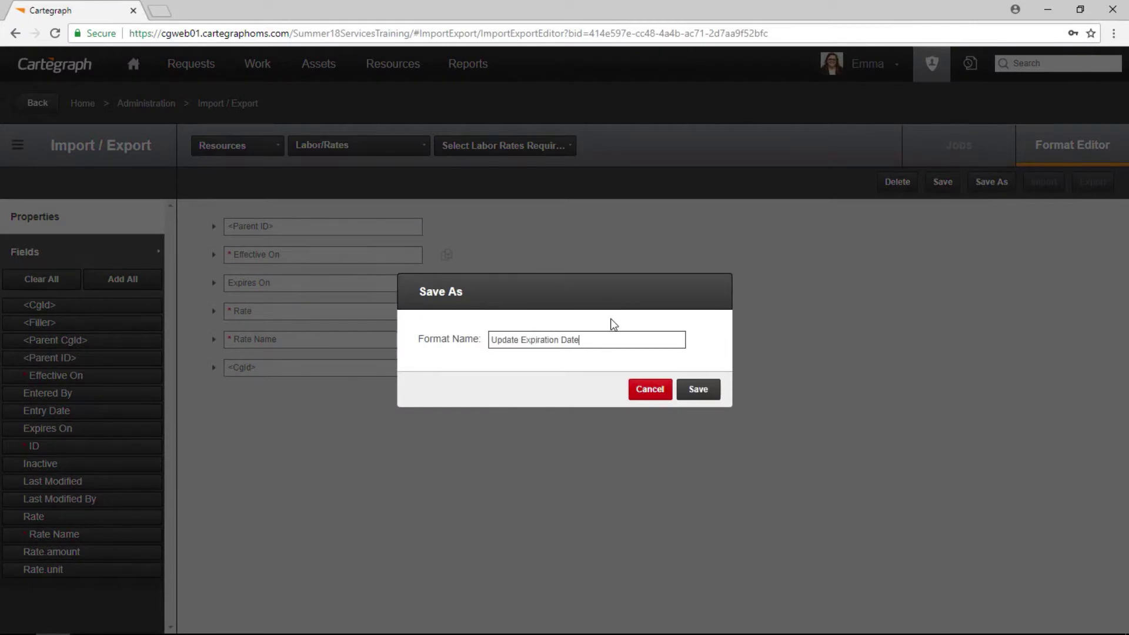
left_click(698, 389)
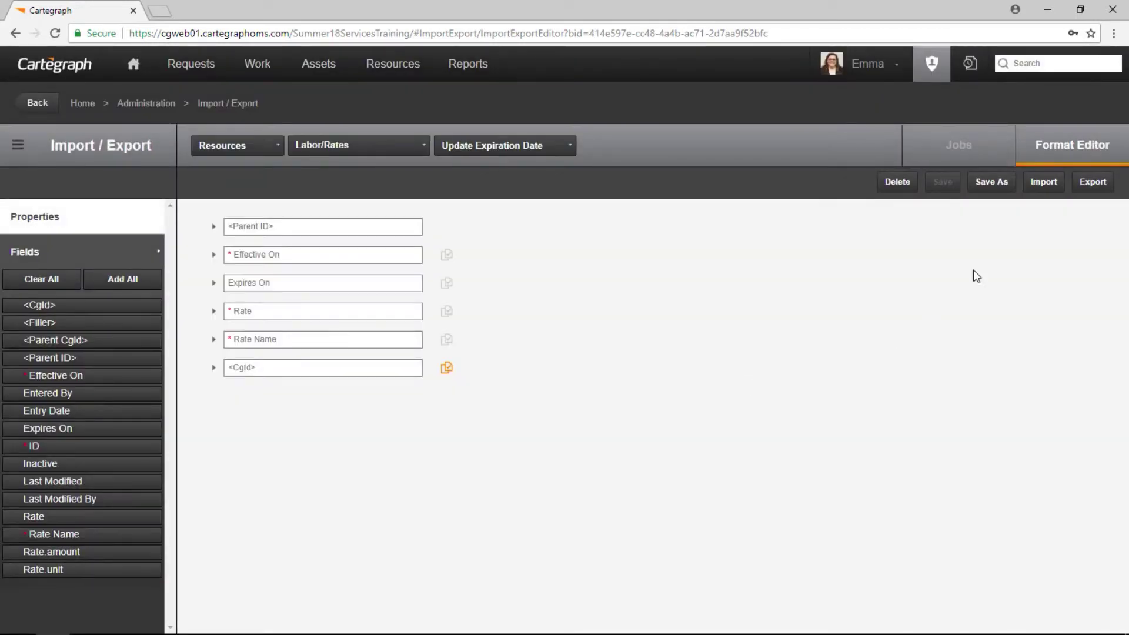
mouse_move(16, 629)
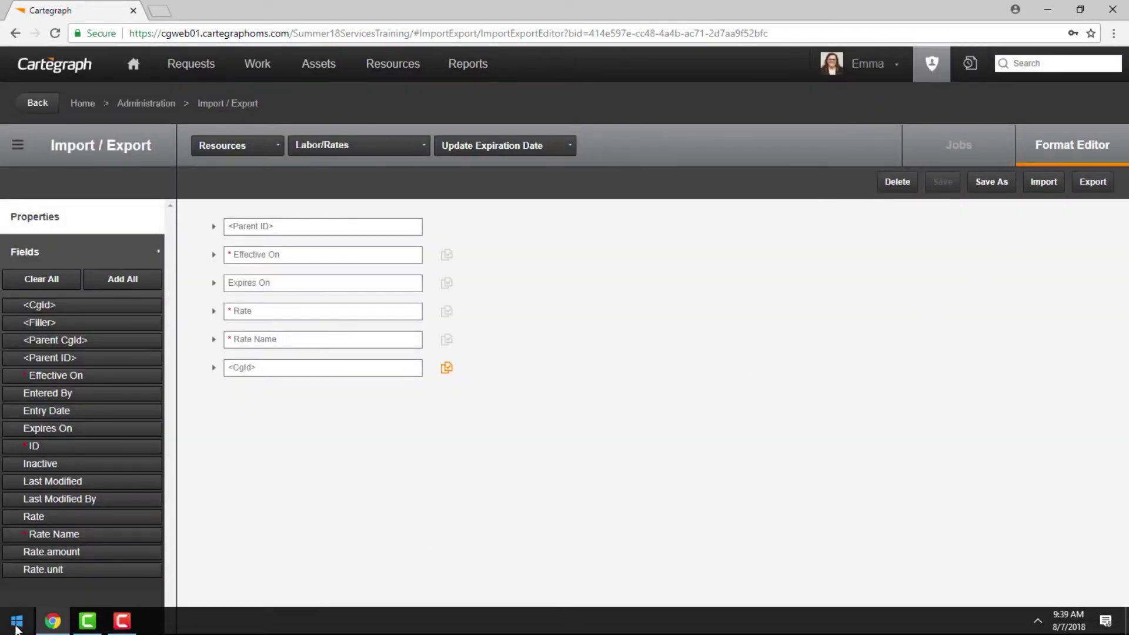
Open the exported labor rates CSV in Excel and enter 6/30/2018 as C2's Expires On date.
left_click(1047, 9)
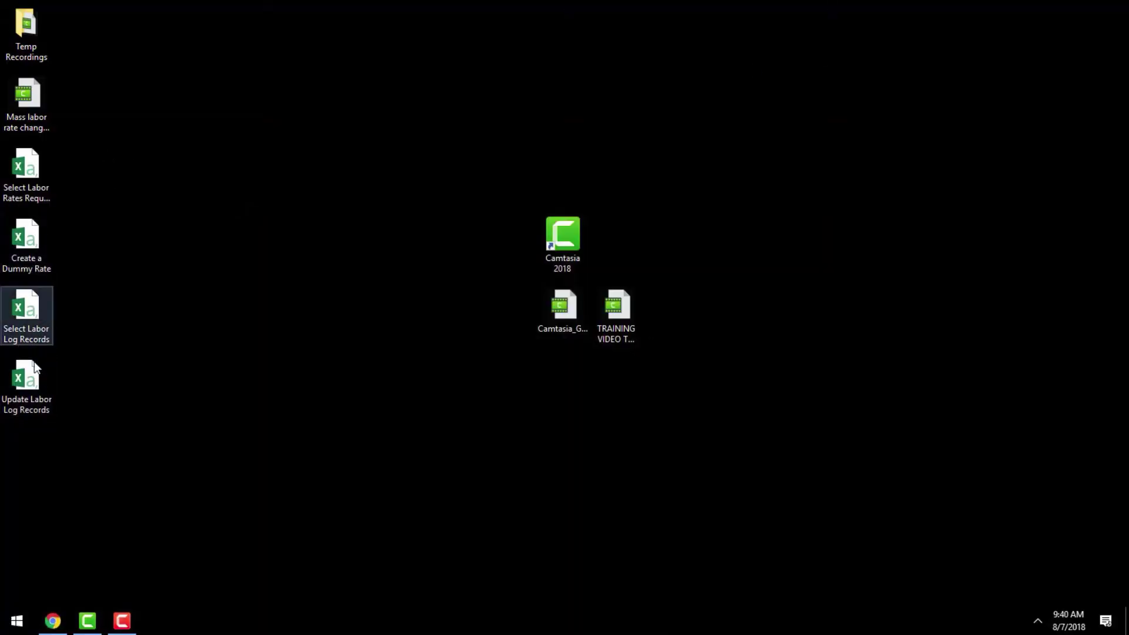
double_click(34, 178)
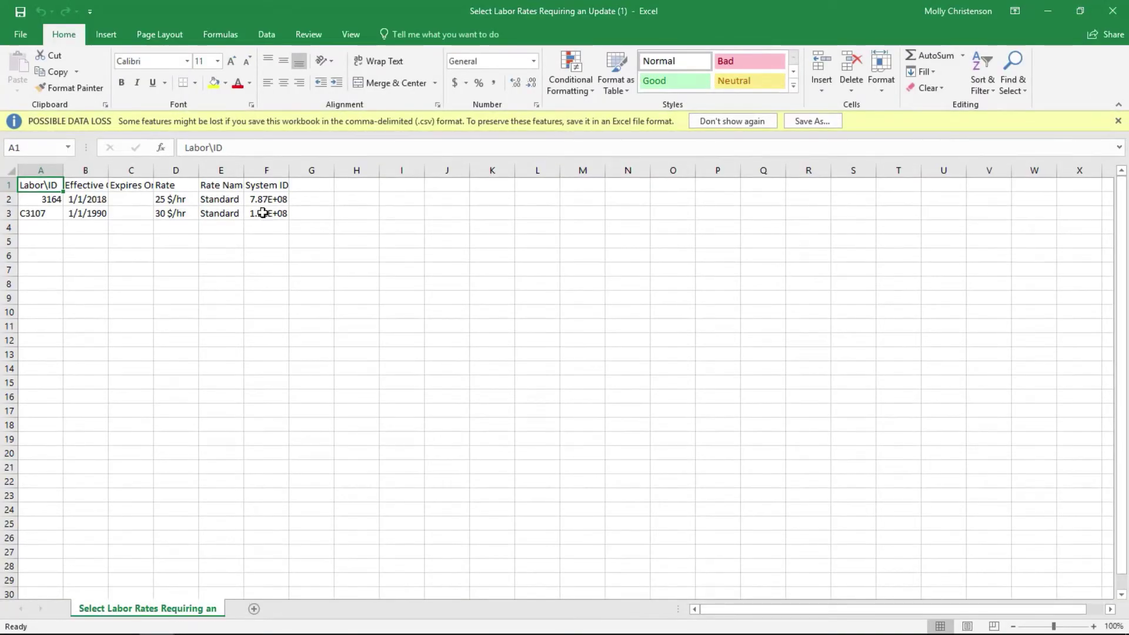
left_click(134, 200)
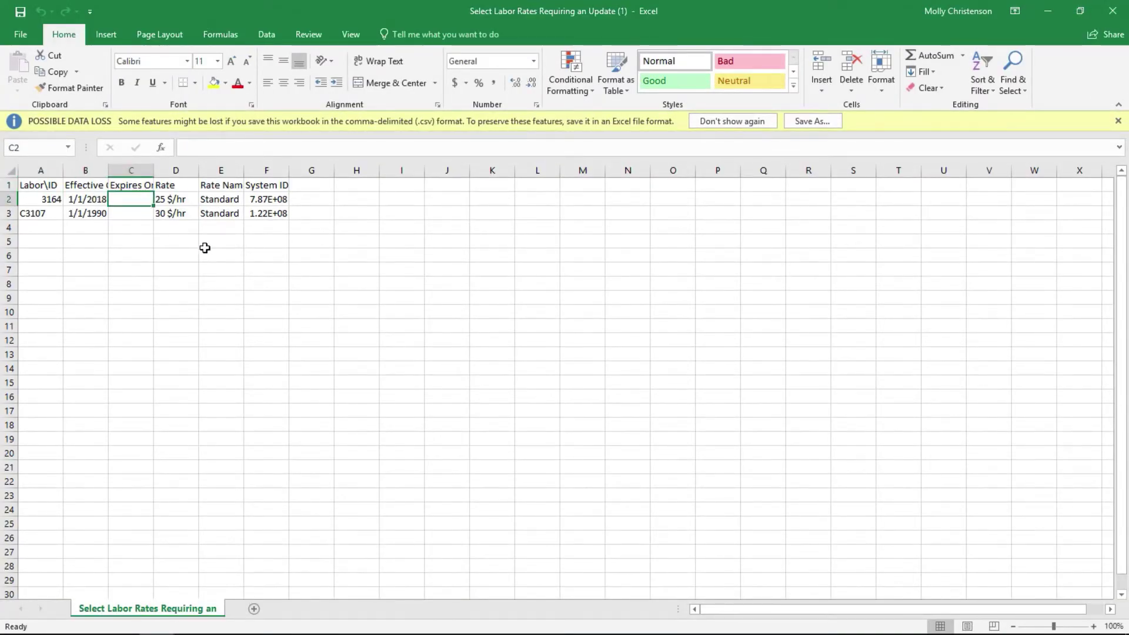
type("6/")
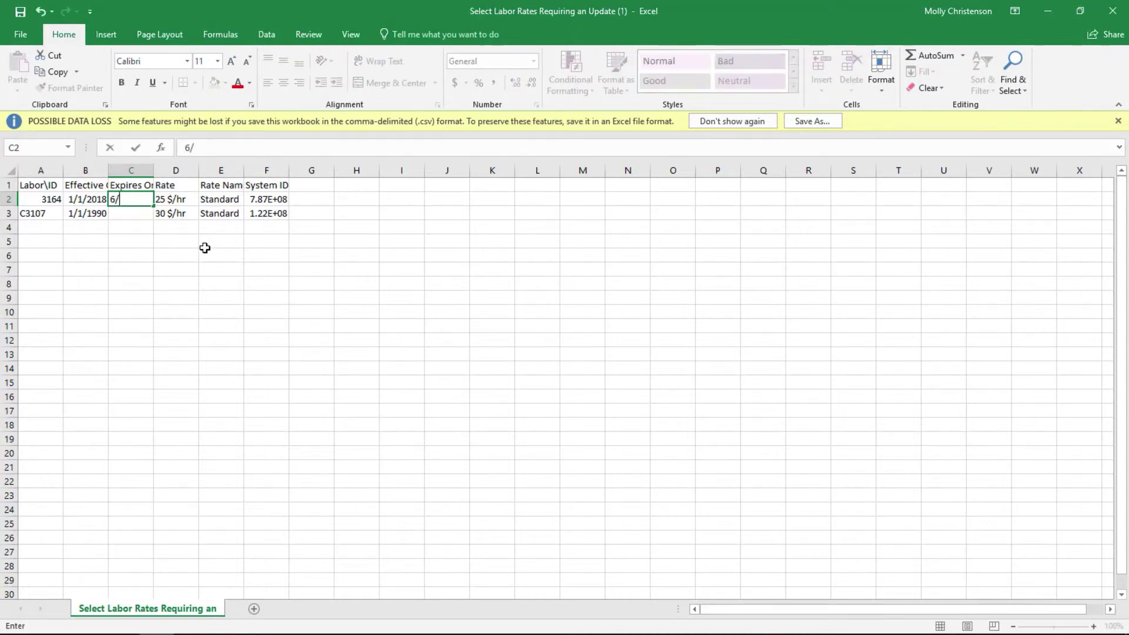
type("30/2018")
key("Return")
left_click(143, 201)
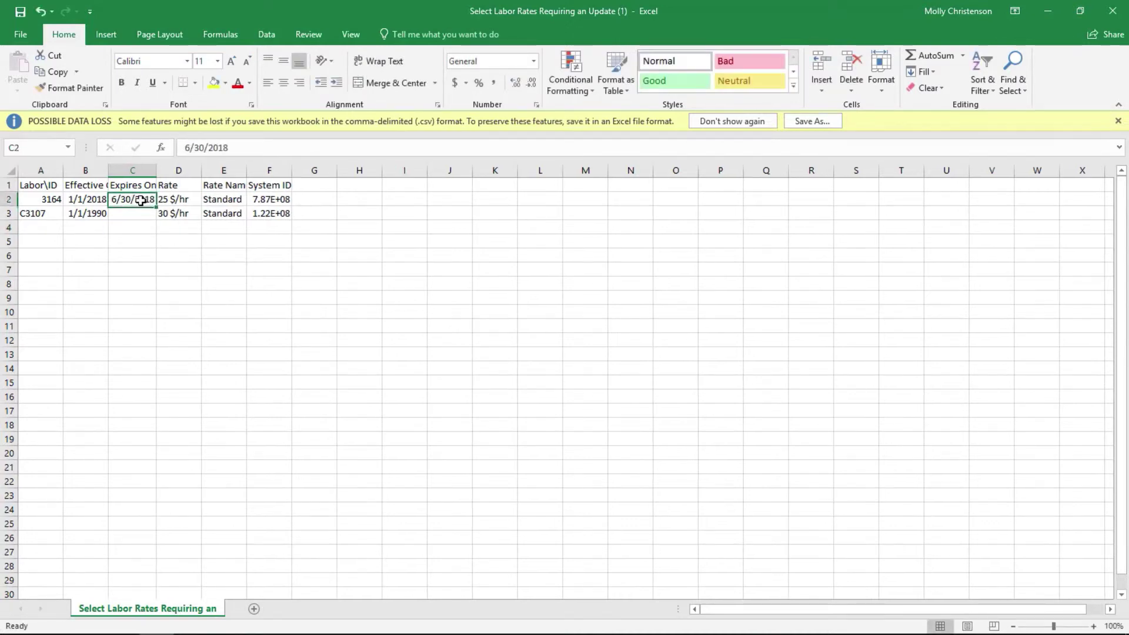
Copy the 6/30/2018 expiration date from C2 into C3 for the second rate.
key("ctrl+c")
left_click(143, 216)
key("ctrl+v")
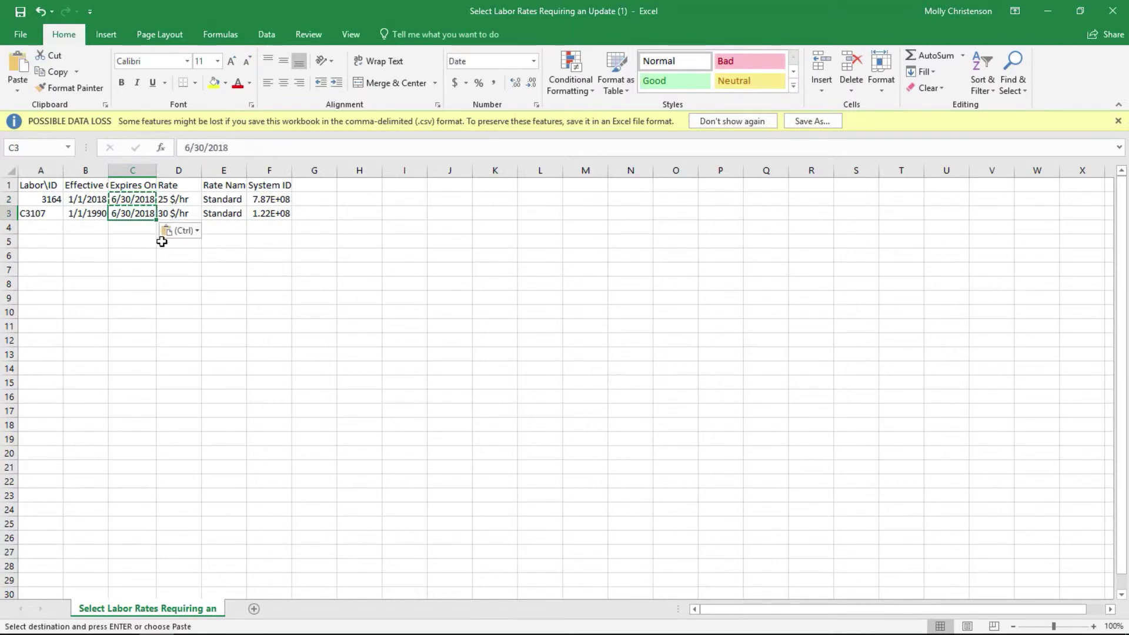
left_click(177, 272)
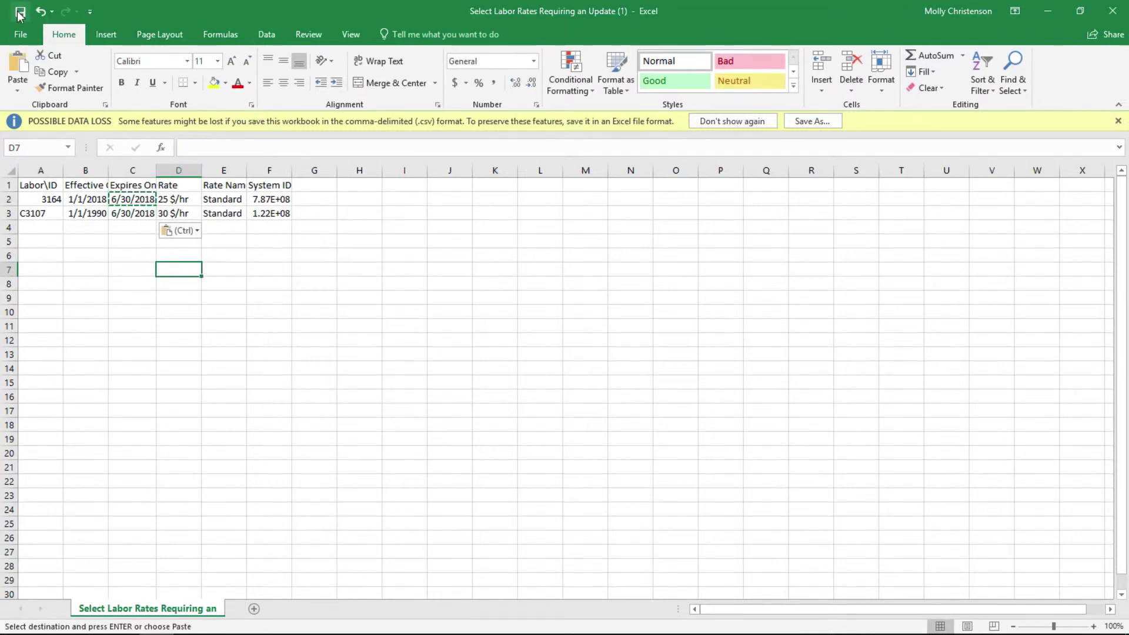
Save the sheet to the Desktop as the CSV 'Update Expiration Date'.
left_click(20, 33)
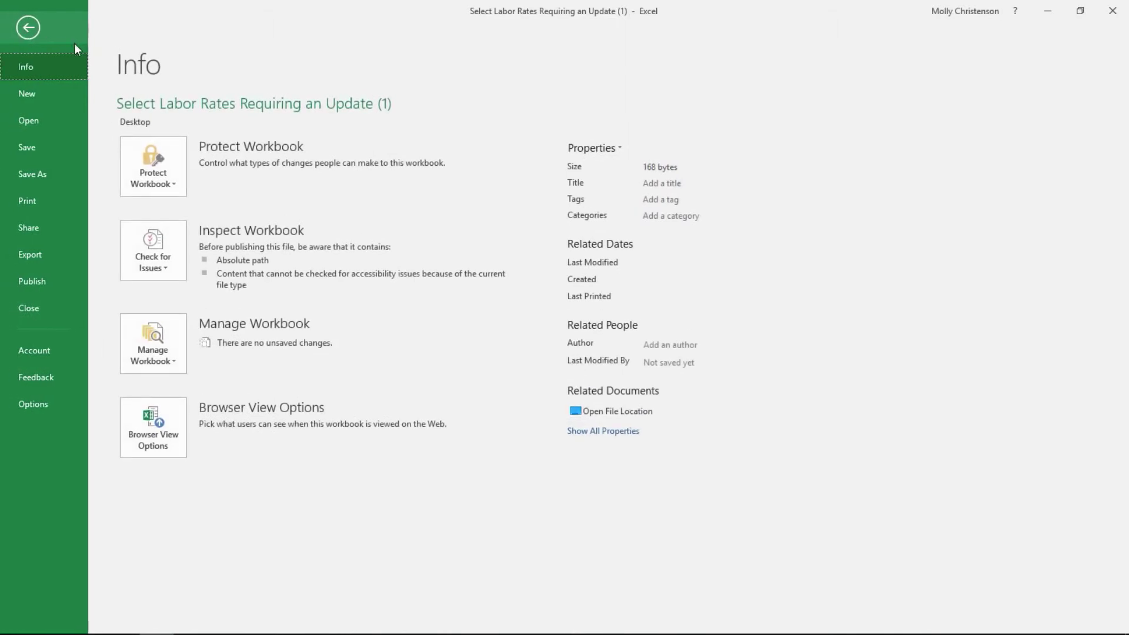
left_click(55, 176)
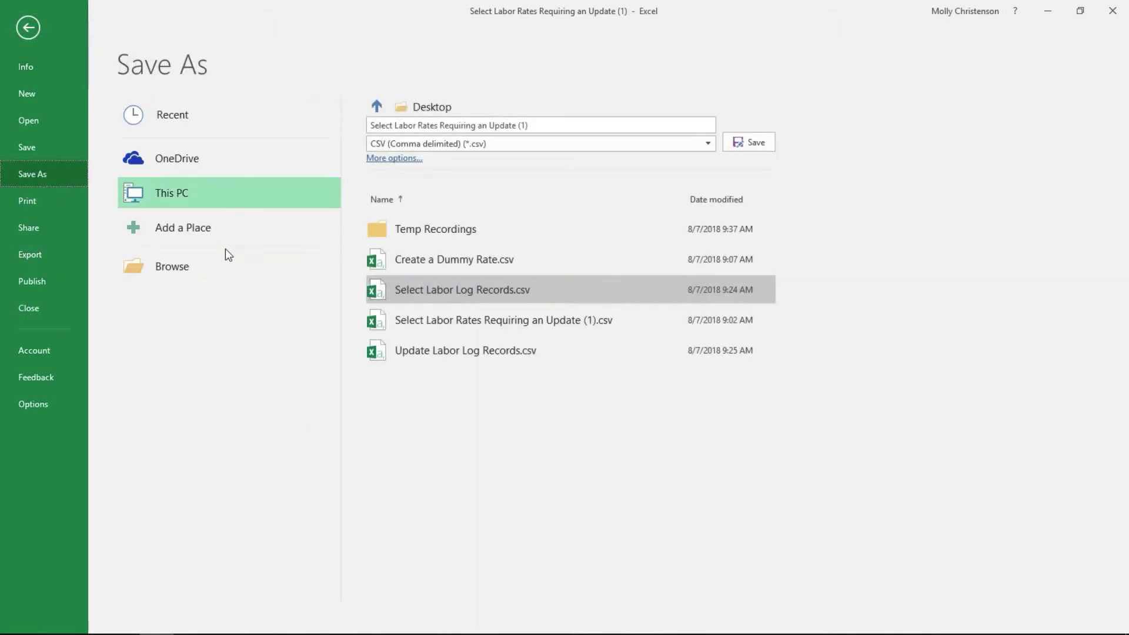
left_click(206, 270)
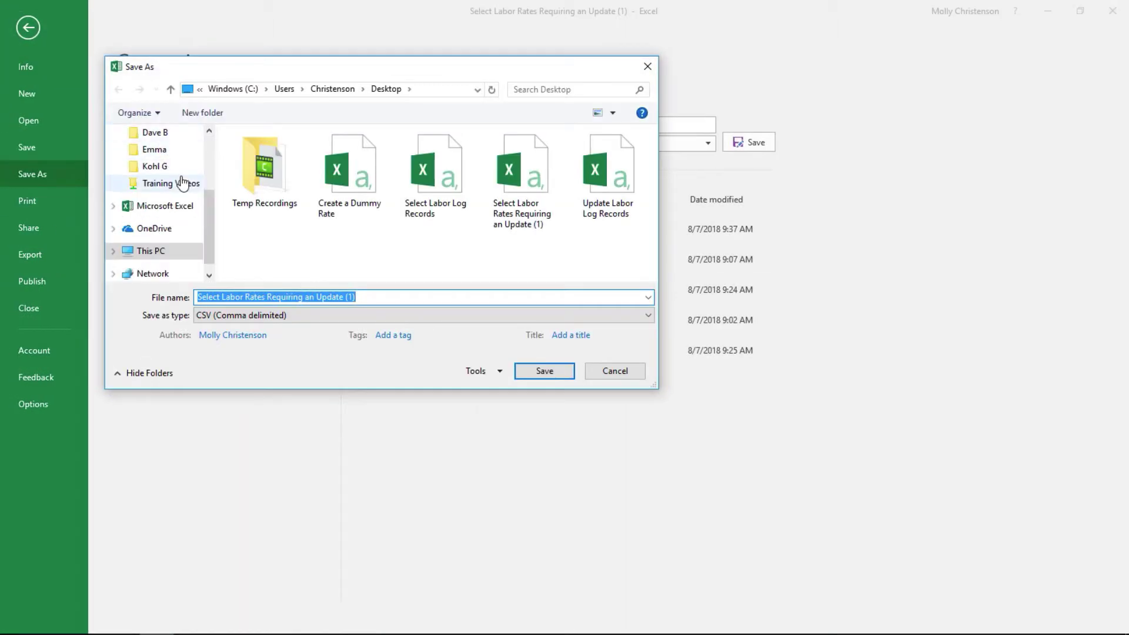
left_click_drag(208, 210, 203, 141)
left_click(156, 160)
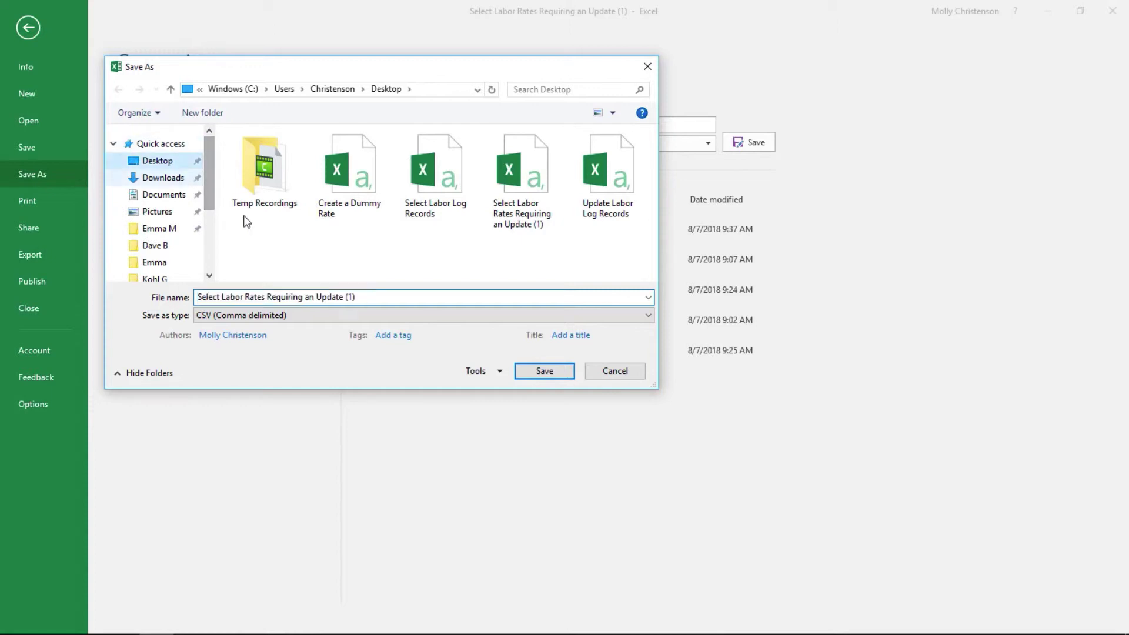
triple_click(388, 299)
type("Update ")
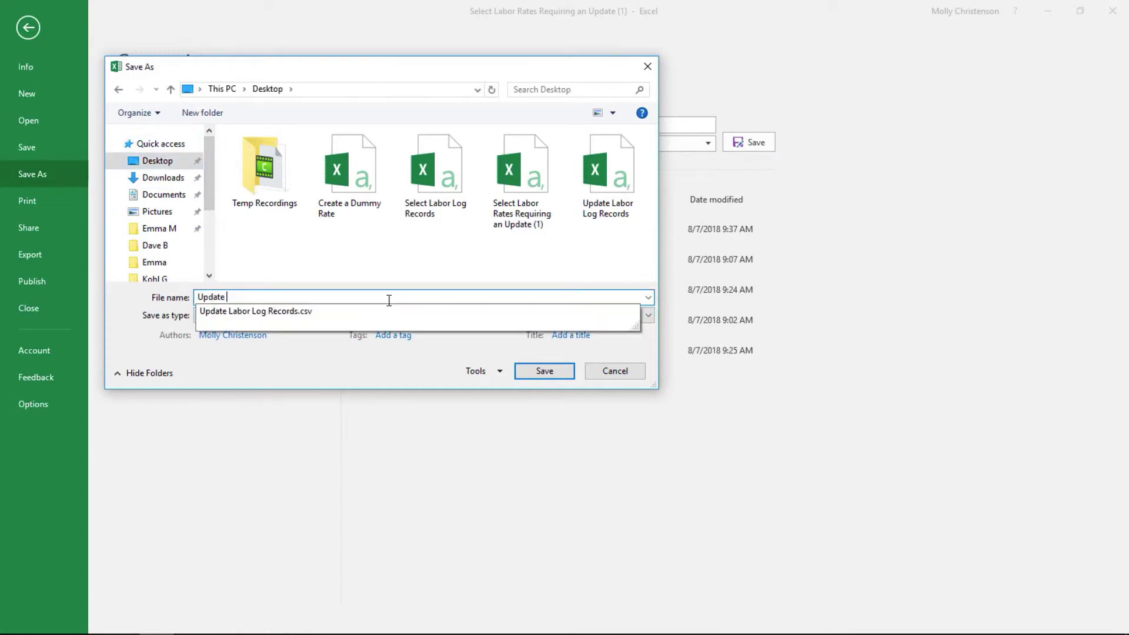
type("Exp")
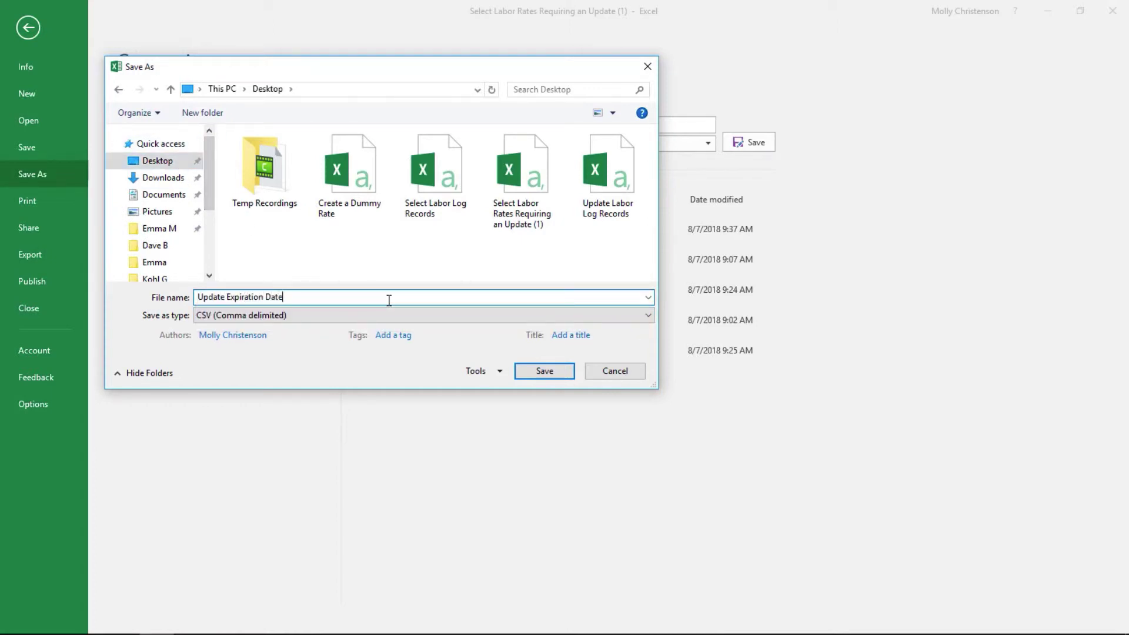
type("iration Date")
key("Return")
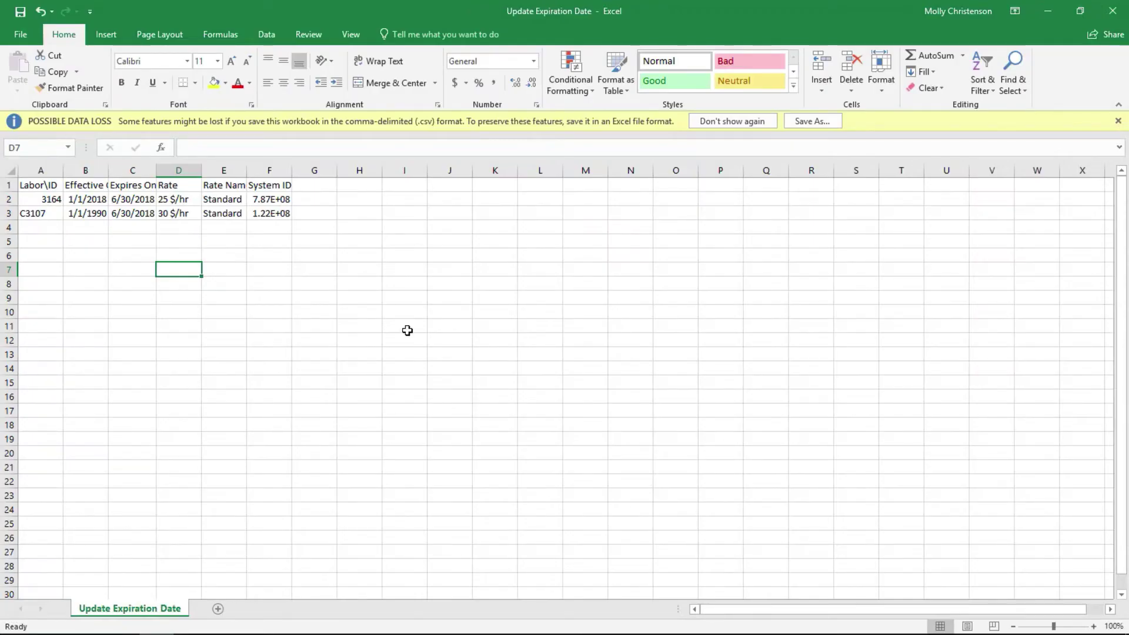
Import Update Expiration Date.csv, saving both rate records with 0 errors, then return to the format editor.
left_click(52, 628)
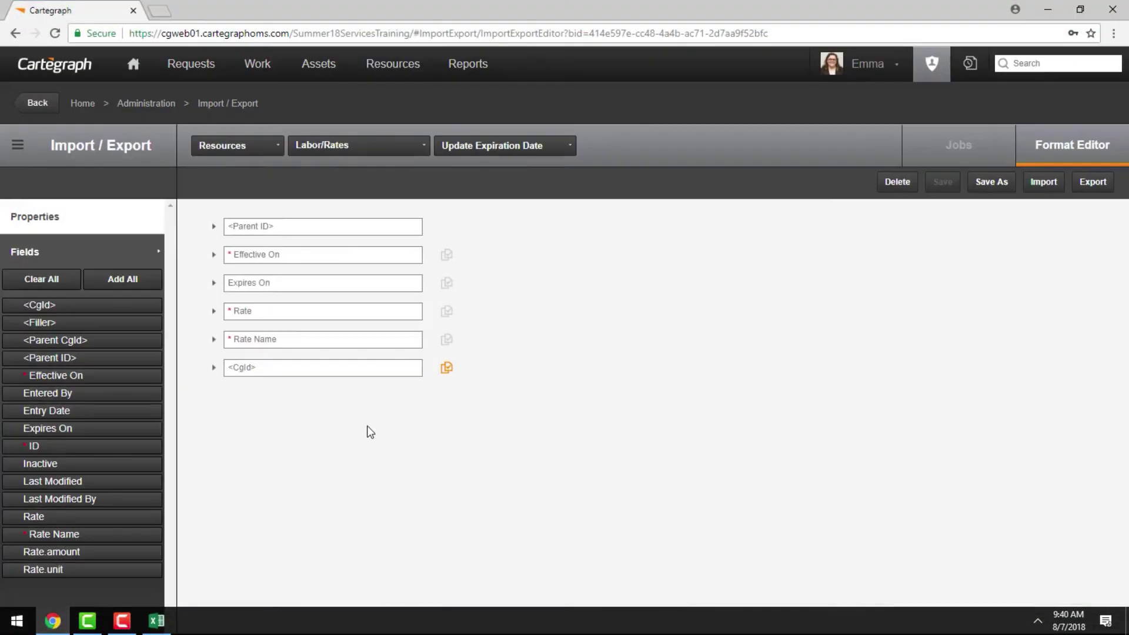
left_click(1047, 185)
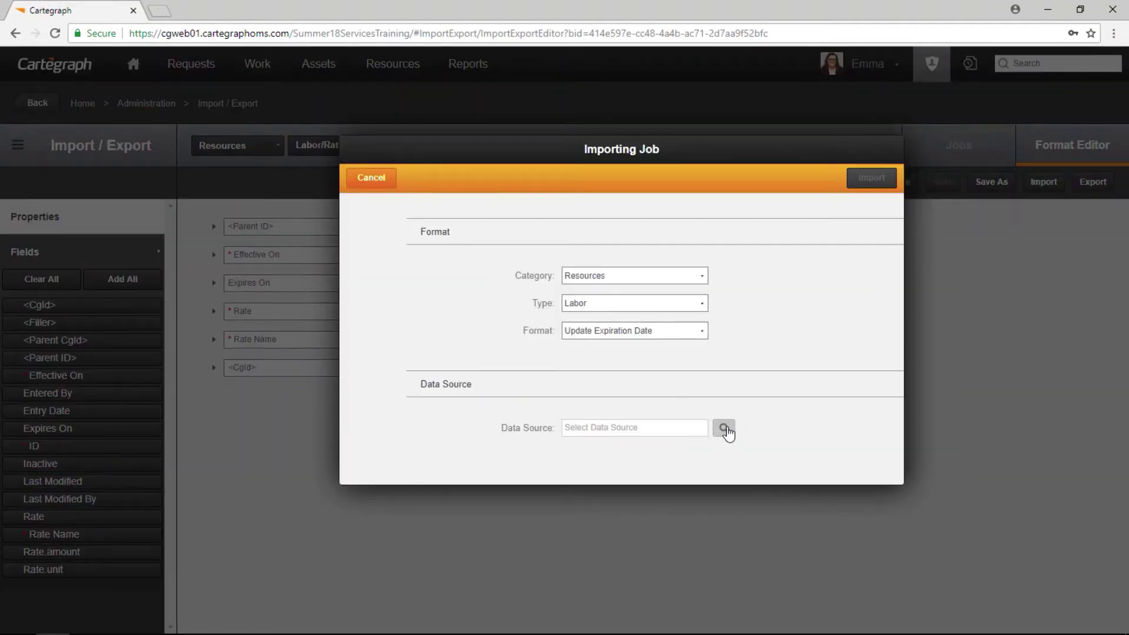
left_click(723, 433)
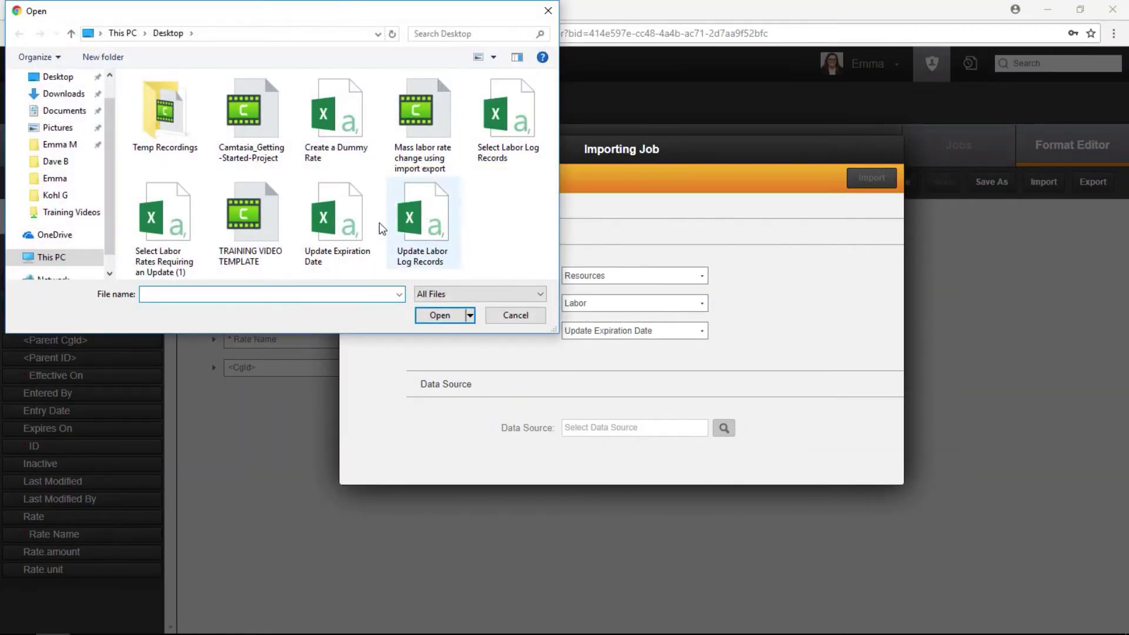
left_click(337, 221)
left_click(439, 315)
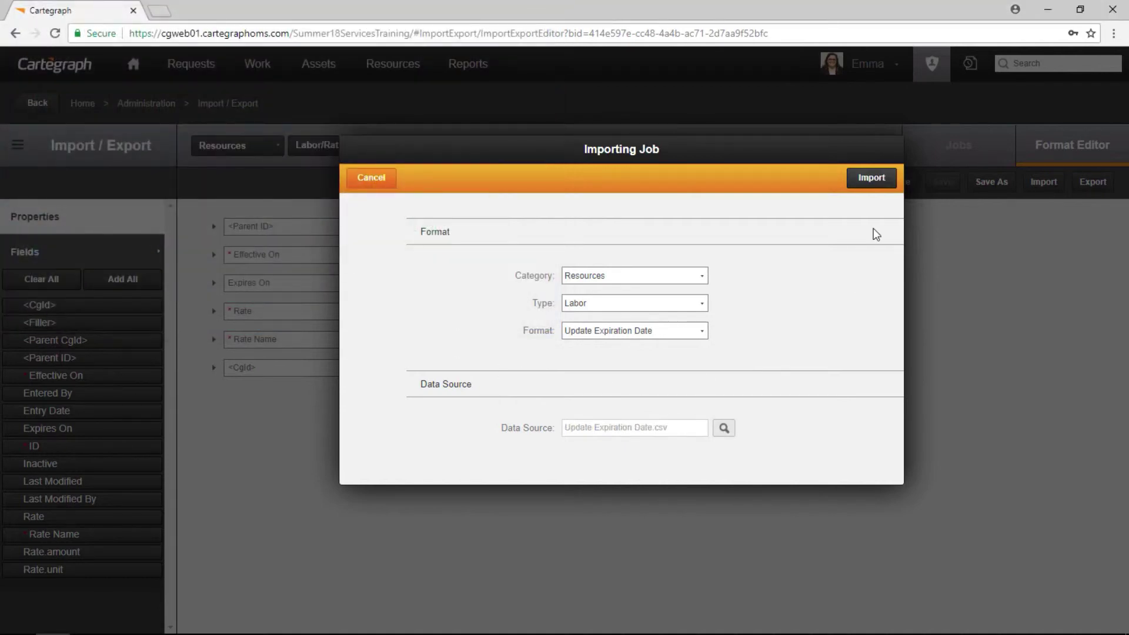
left_click(871, 179)
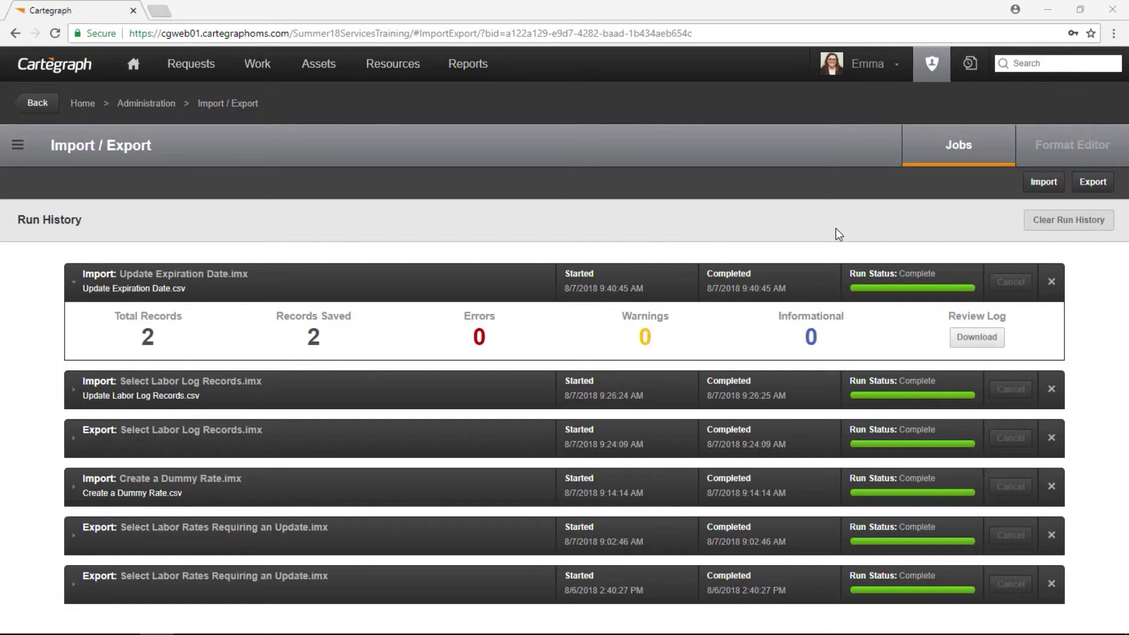
left_click(1023, 145)
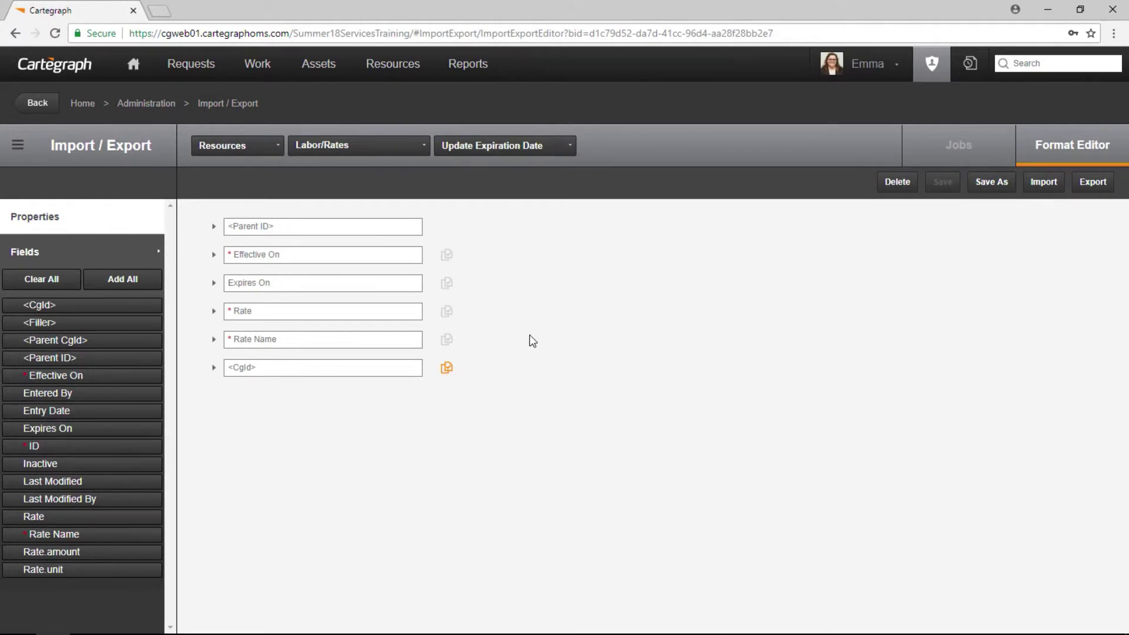
Add an AND advanced filter condition 'Rate Name Is Dummy' to the format and apply it.
left_click(78, 225)
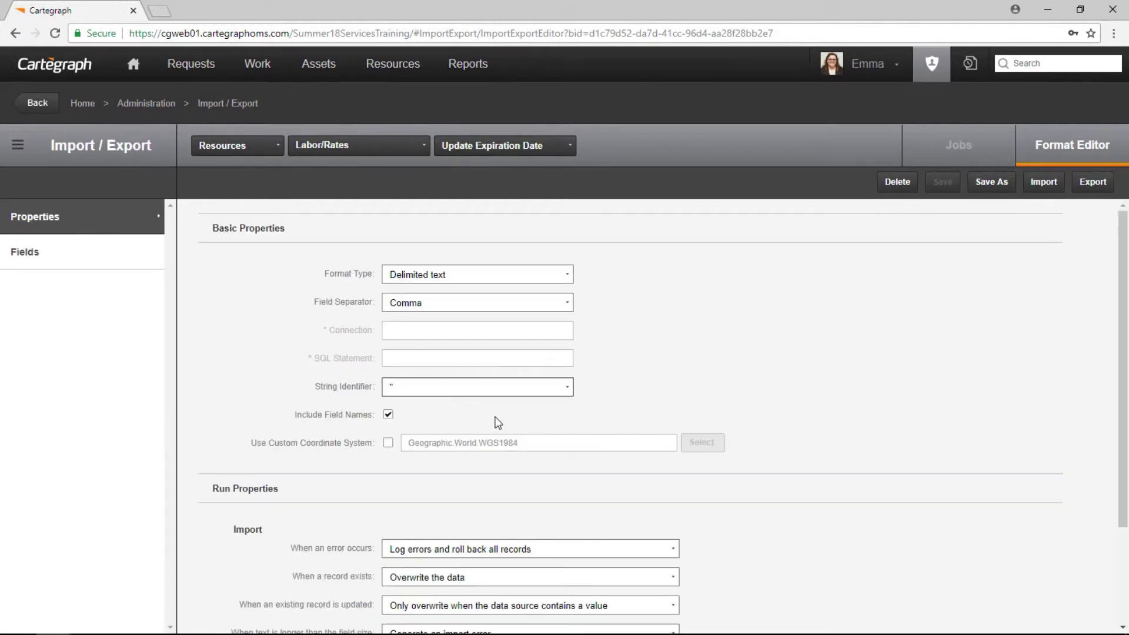
scroll(499, 468, "down", 2)
left_click(426, 619)
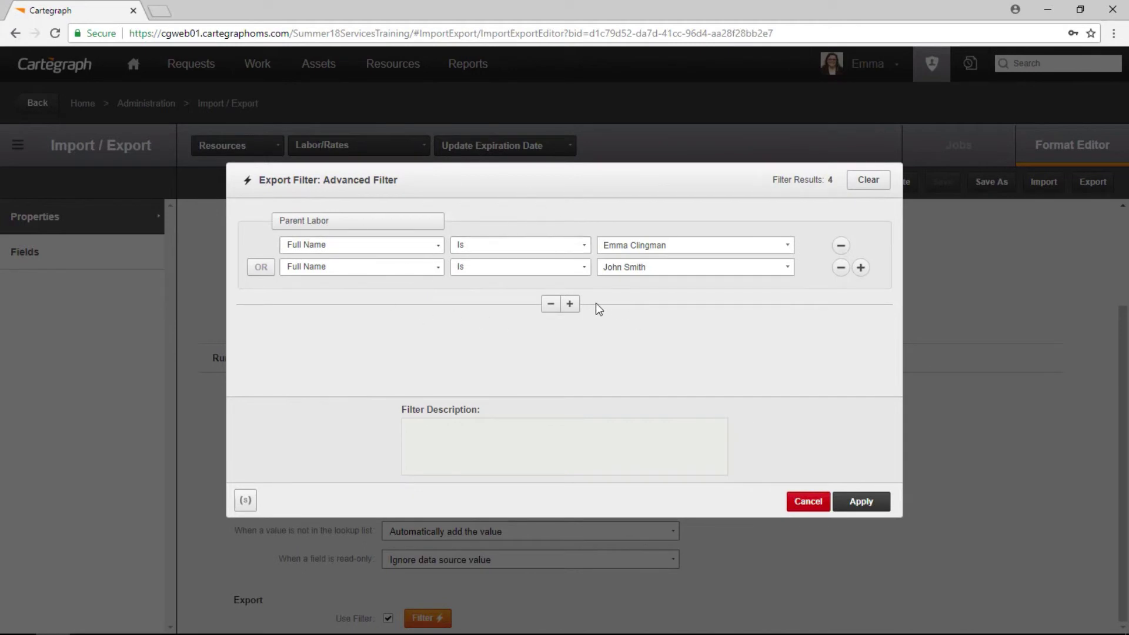
left_click(569, 304)
left_click(320, 331)
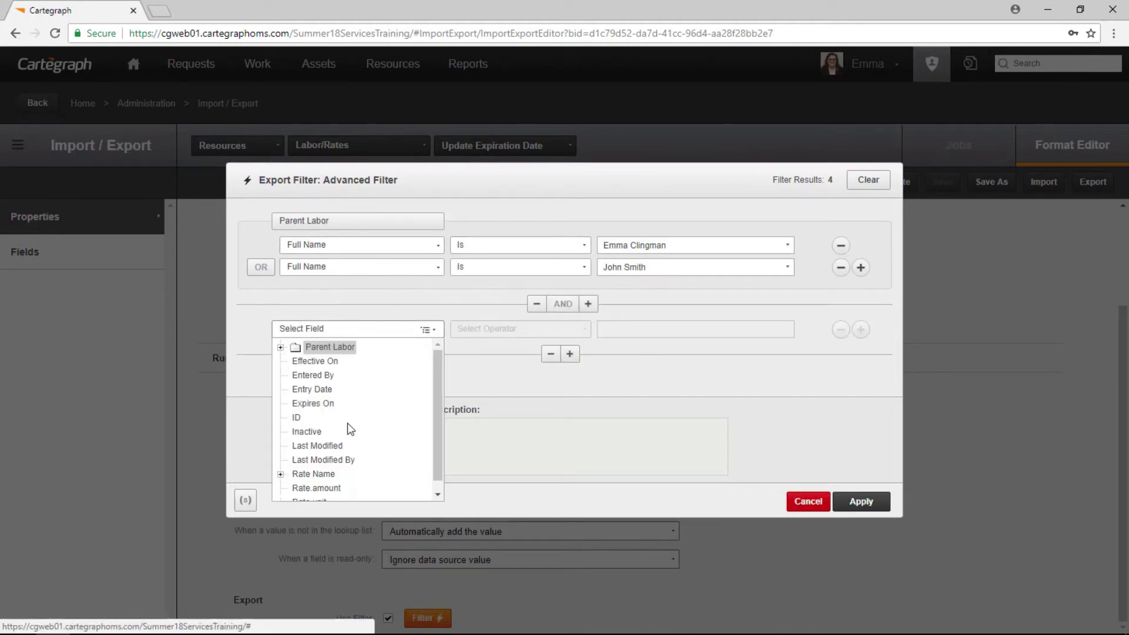
left_click(335, 475)
left_click(471, 332)
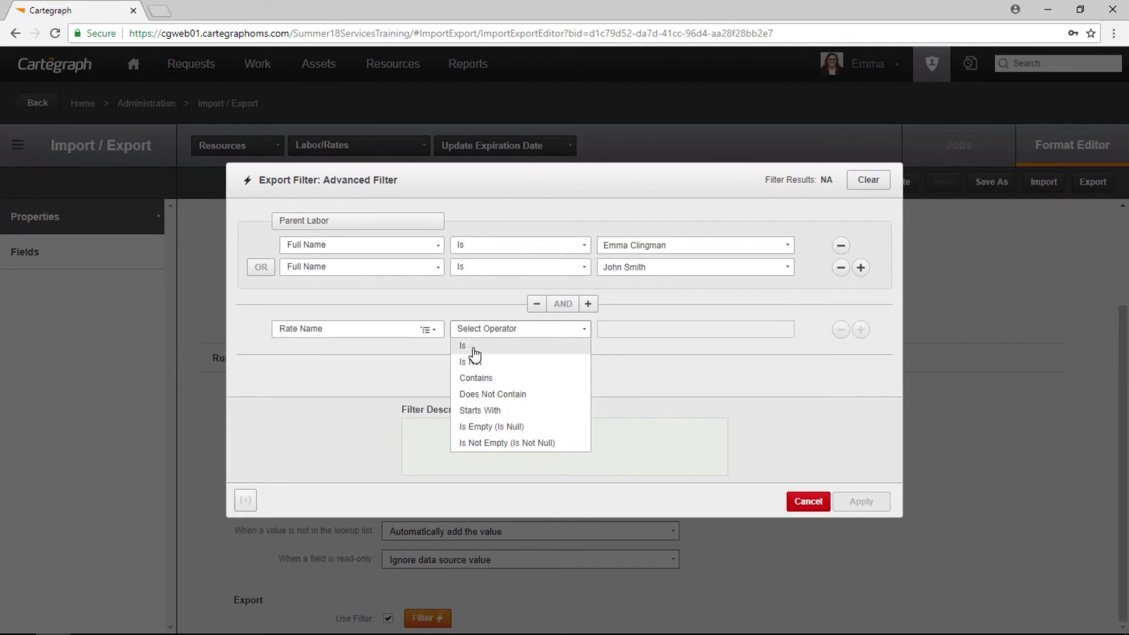
left_click(469, 349)
type("du")
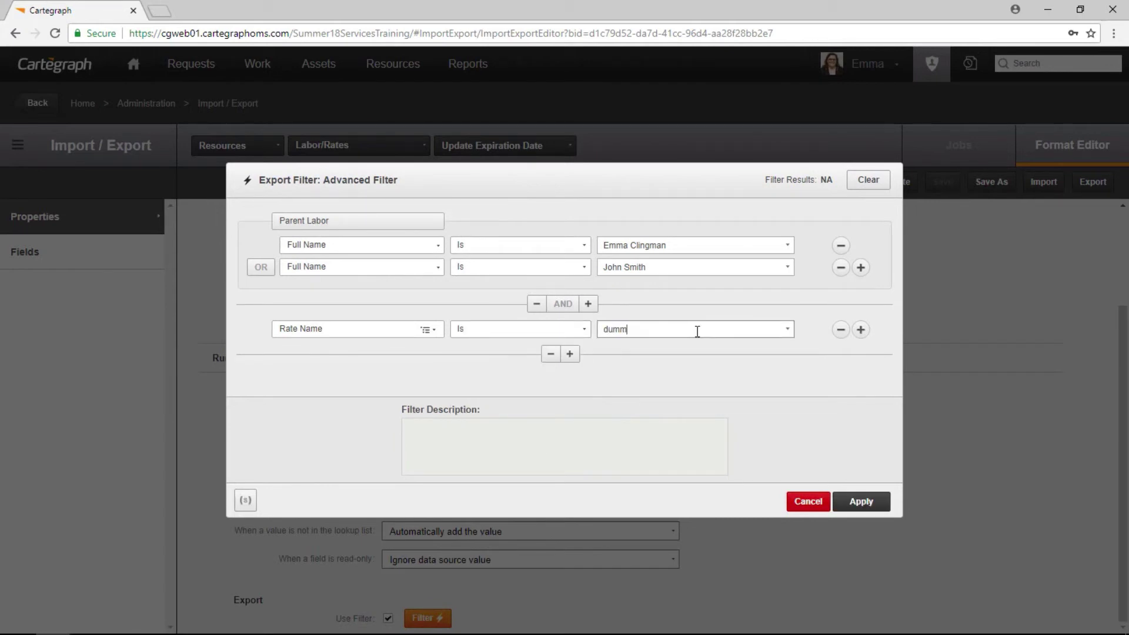
type("mm")
left_click(670, 353)
left_click(861, 502)
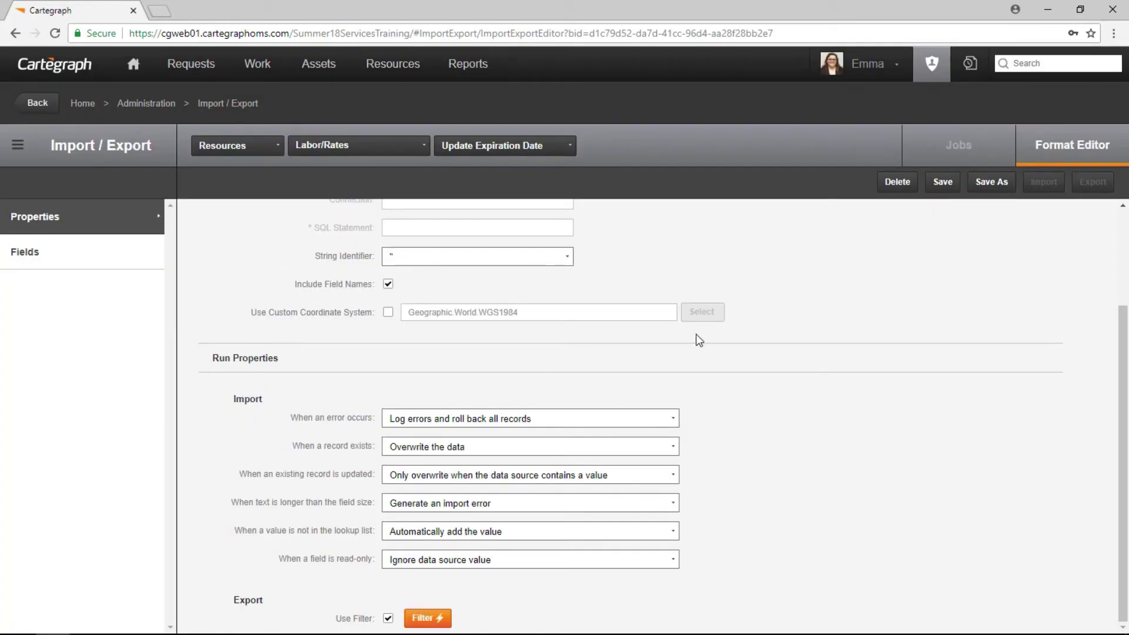
Save the filtered format under the new name 'Select Dummy Rates'.
left_click(993, 188)
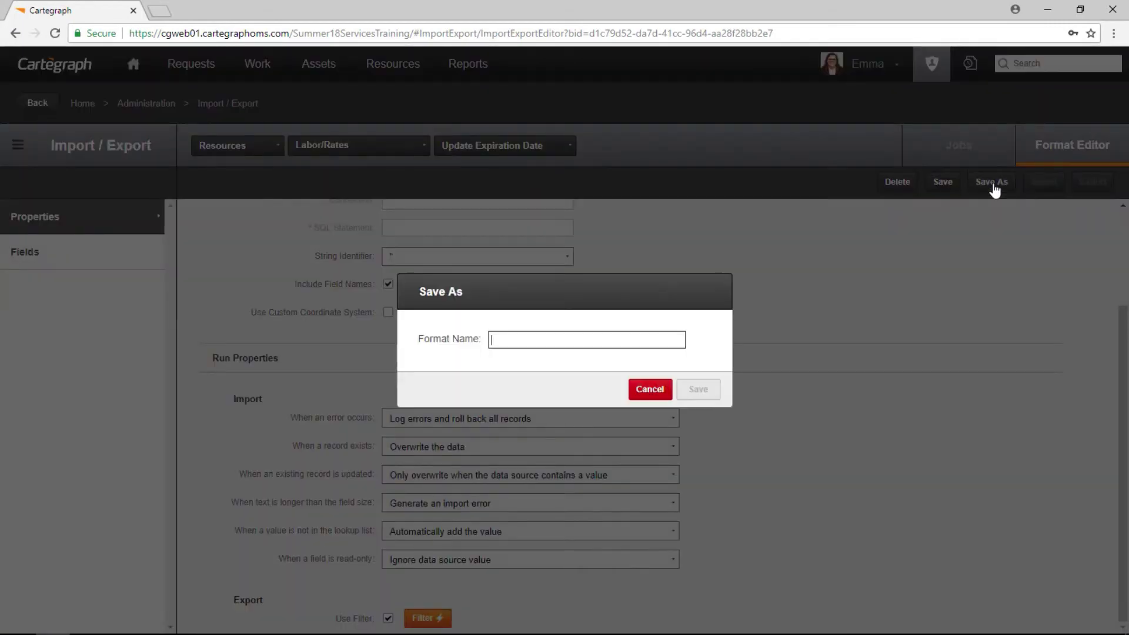
type("Select Dummy")
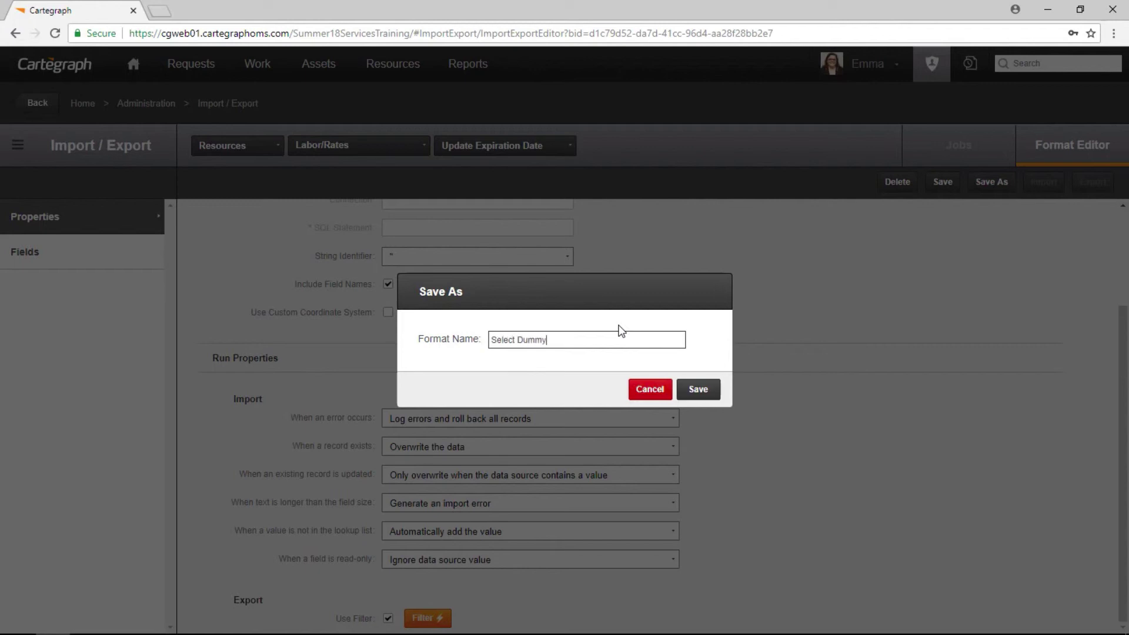
type(" Rates")
left_click(695, 389)
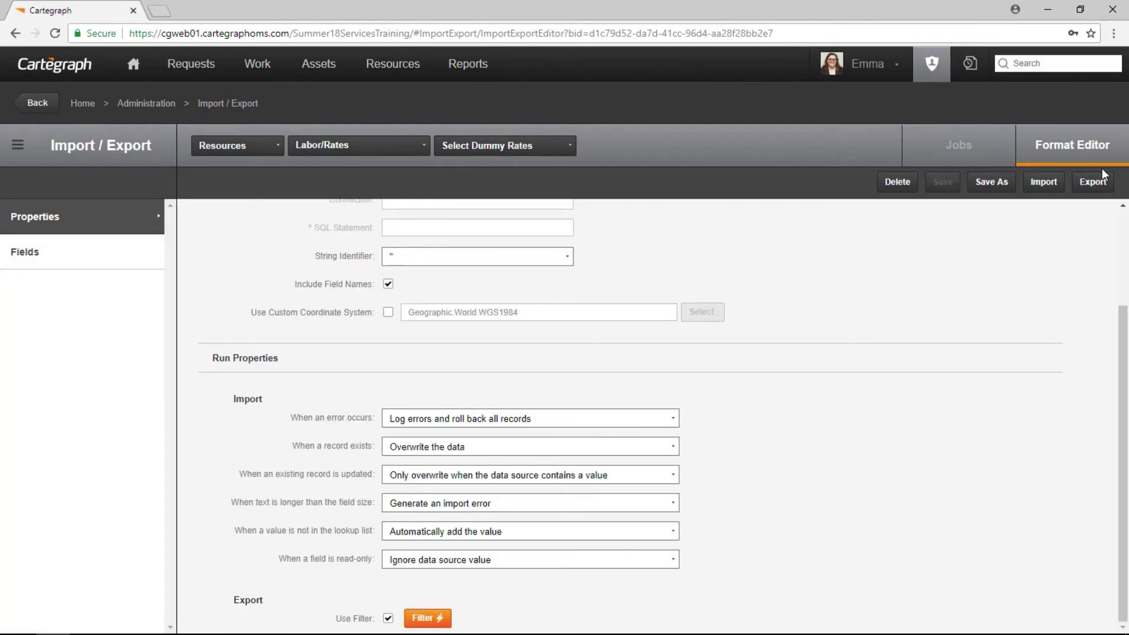
left_click(1095, 183)
Export the two Dummy rates to CSV and show the downloaded file in File Explorer.
left_click(868, 187)
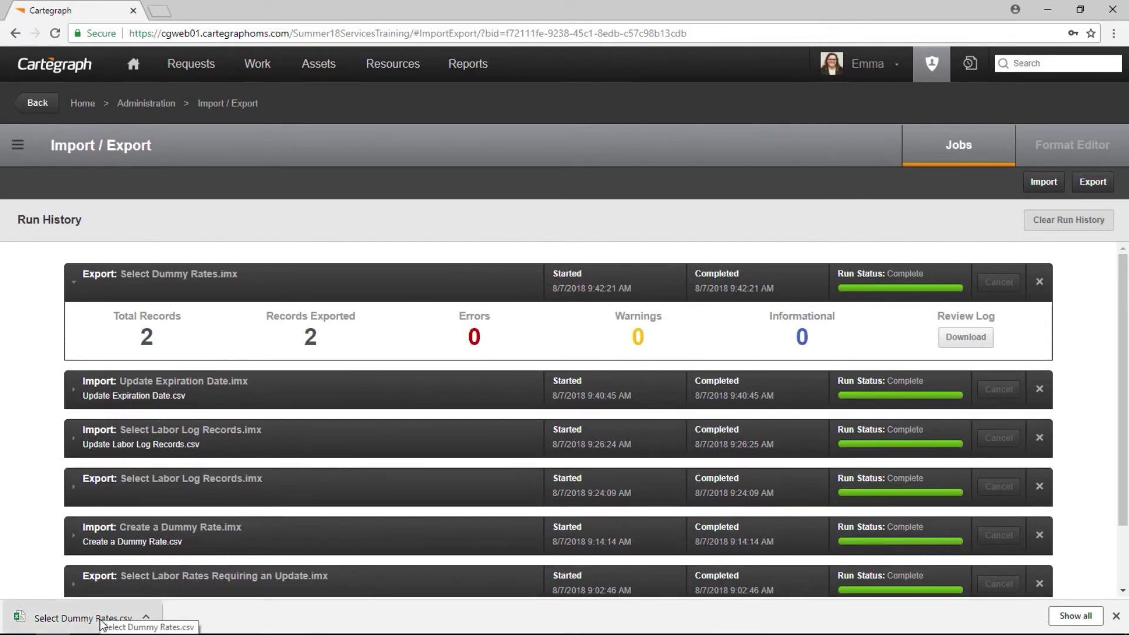
left_click(146, 617)
left_click(246, 545)
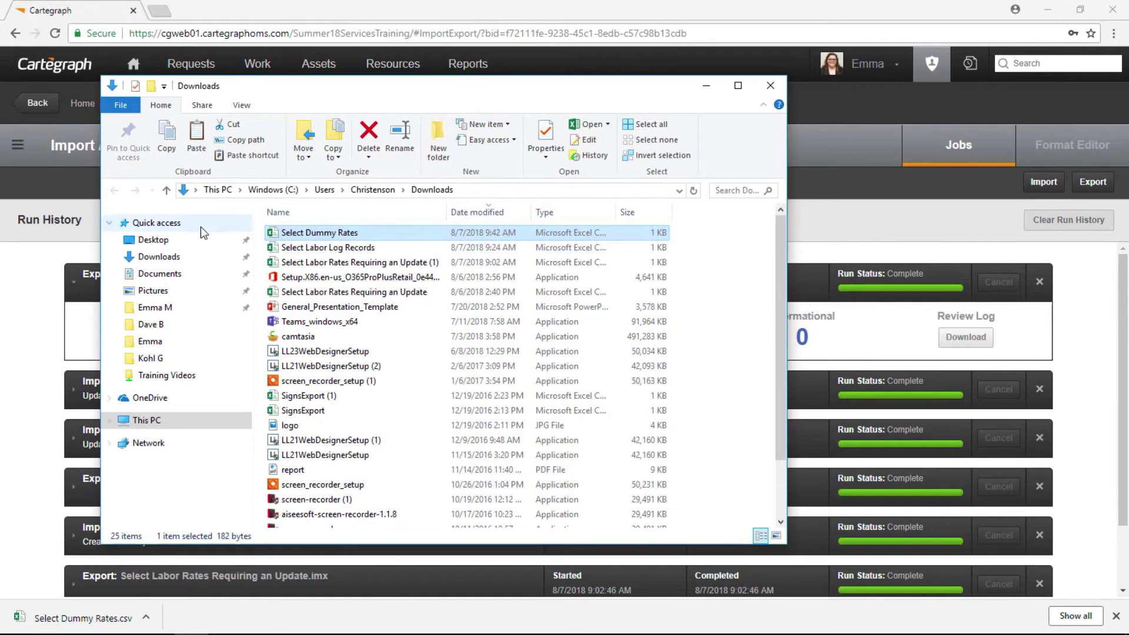
left_click(194, 241)
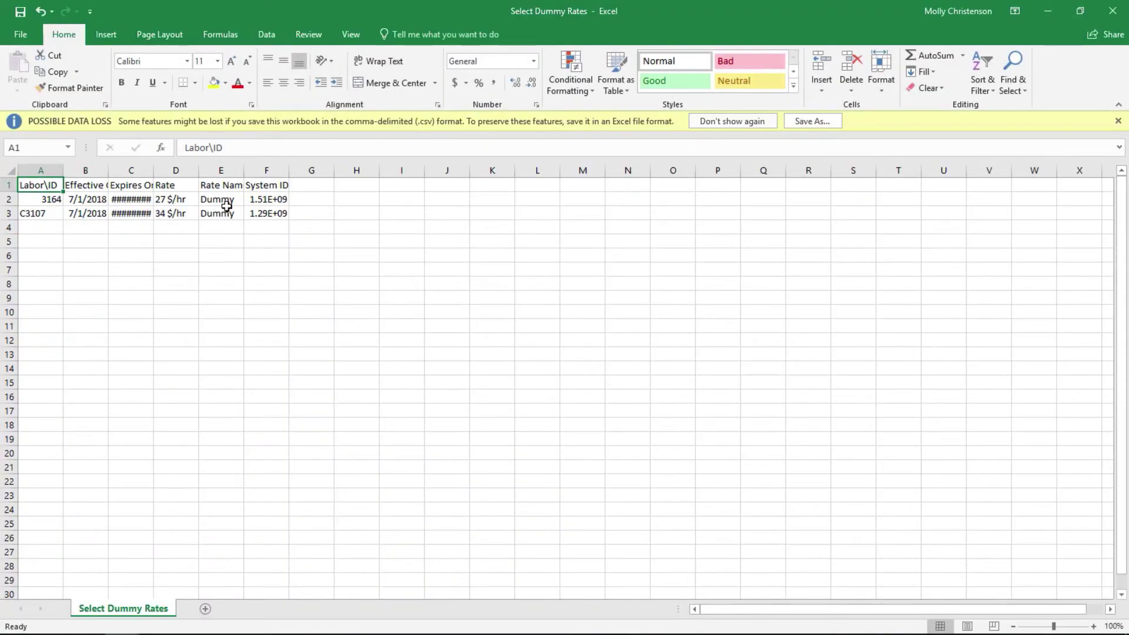
Replace Dummy with Standard as the Rate Name in cells E2 and E3.
left_click(226, 203)
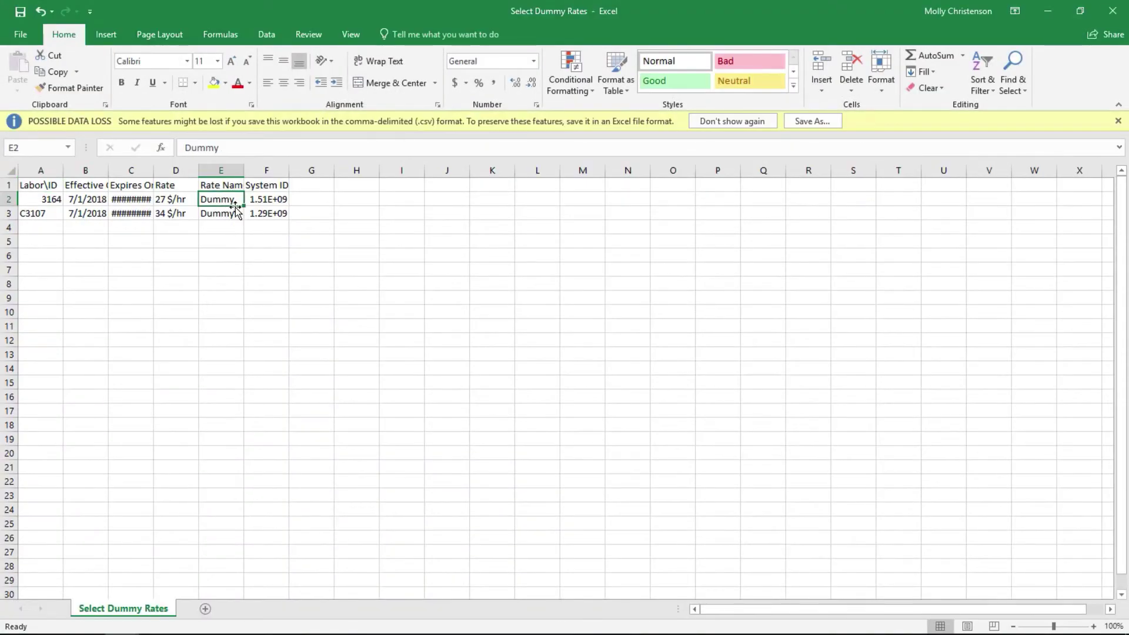
type("Stand")
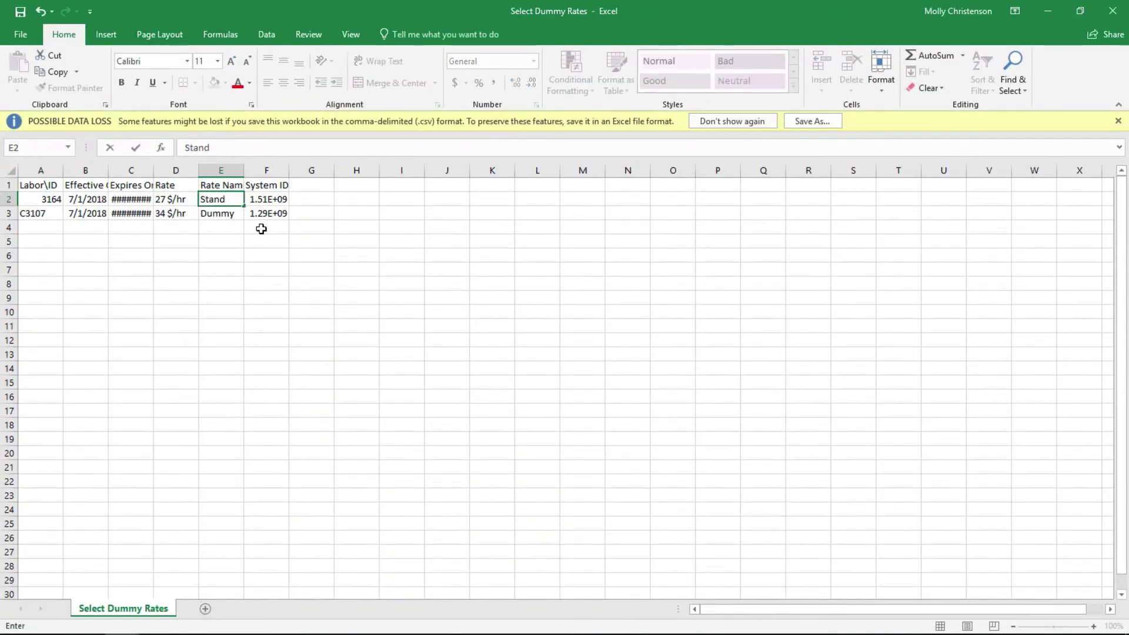
type("ard")
key("Return")
type("Standard")
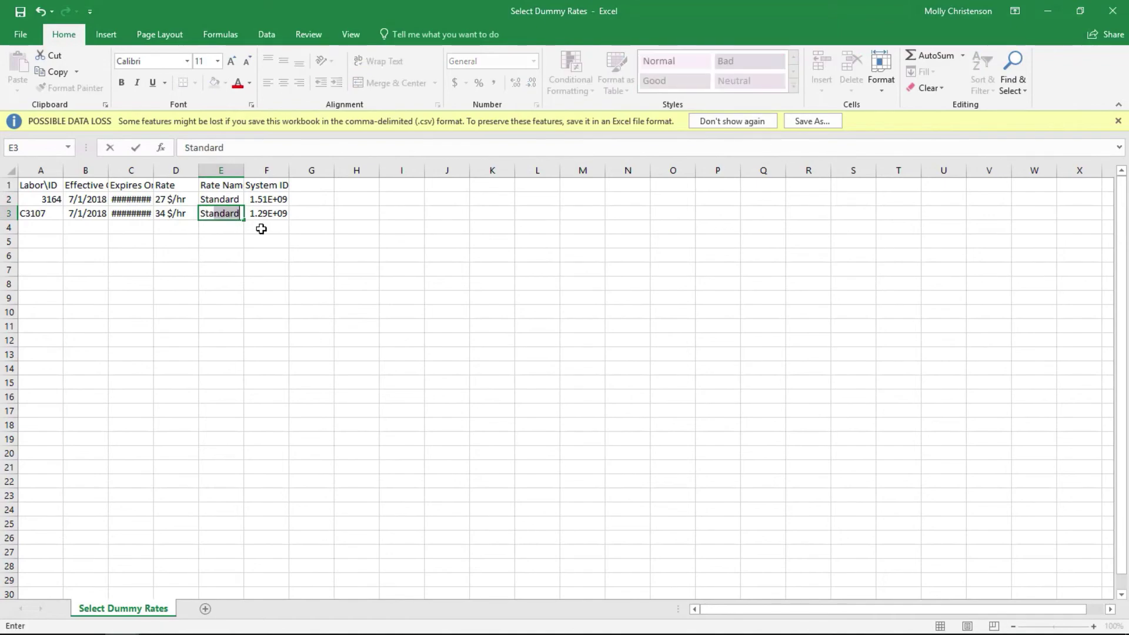
key("Return")
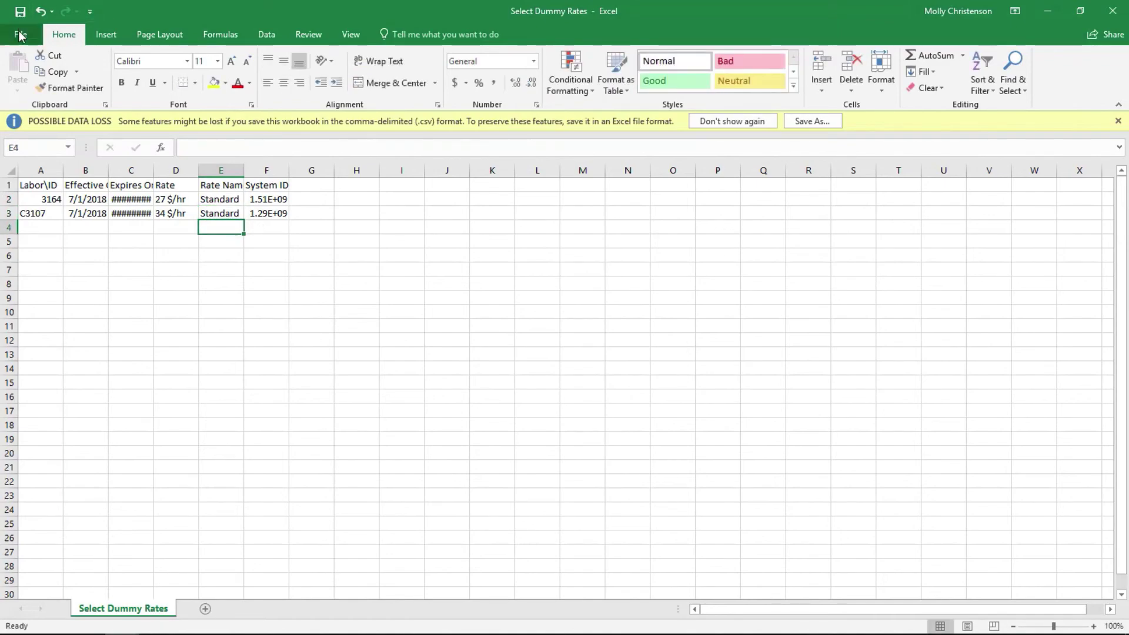
Save the sheet to the Desktop as the CSV 'Change Dummy Rate Names' and close the workbook.
left_click(20, 34)
left_click(42, 176)
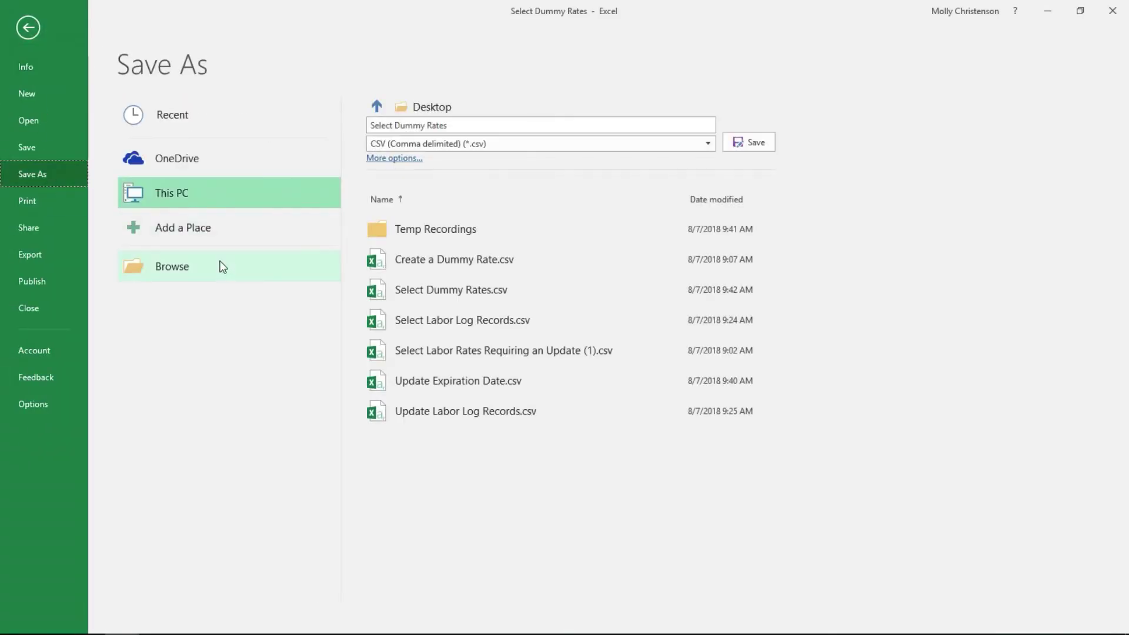
left_click(338, 273)
left_click_drag(214, 220, 218, 150)
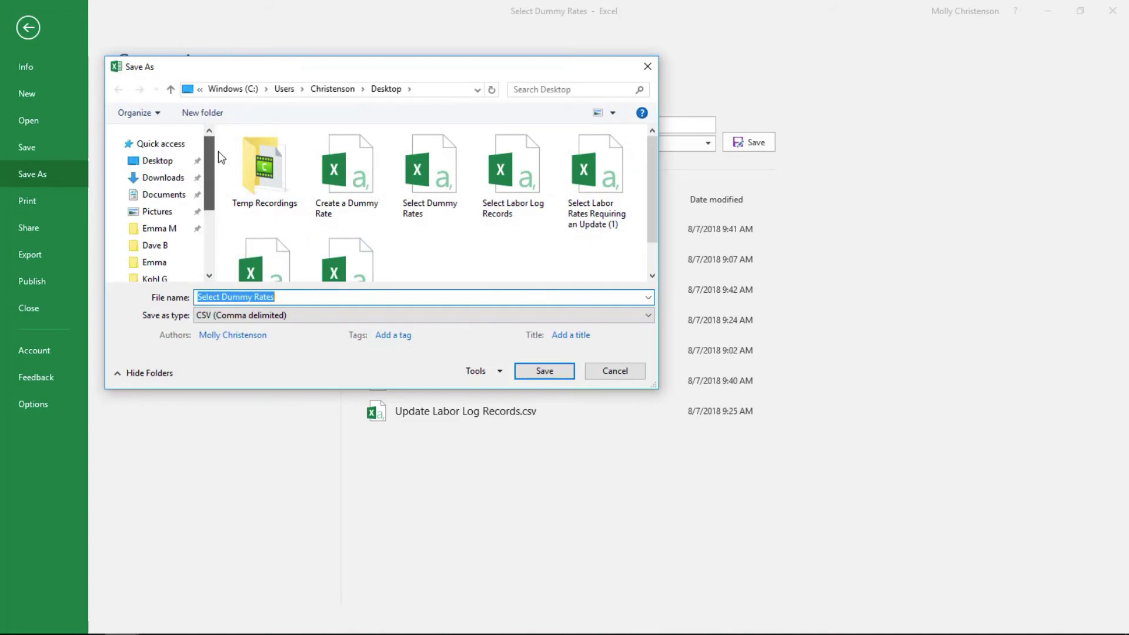
left_click(176, 161)
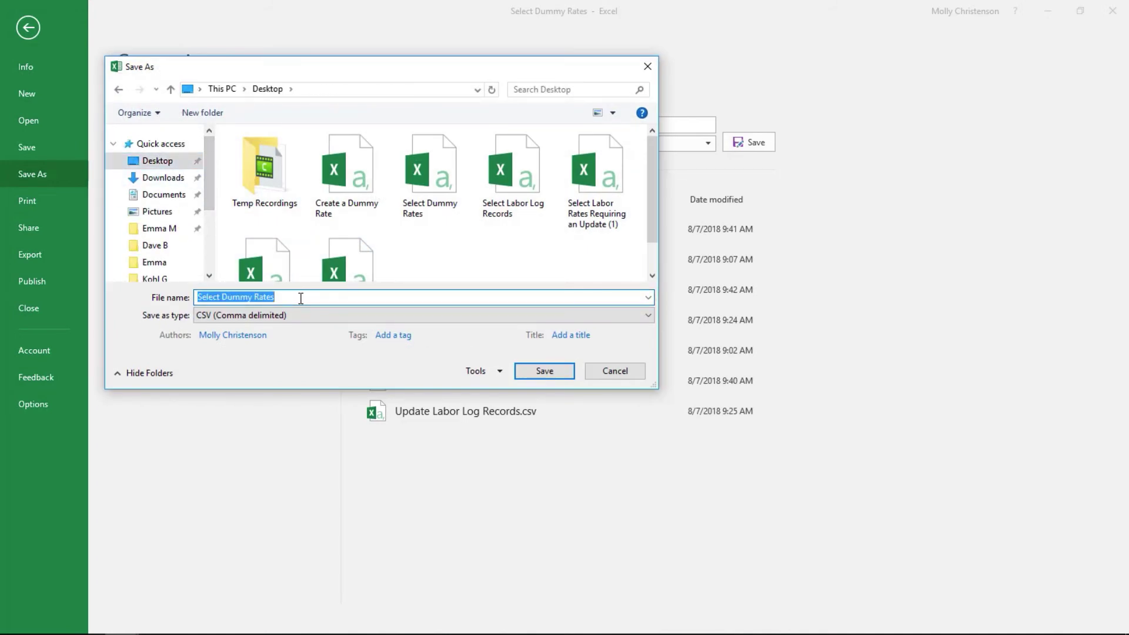
type("Chan")
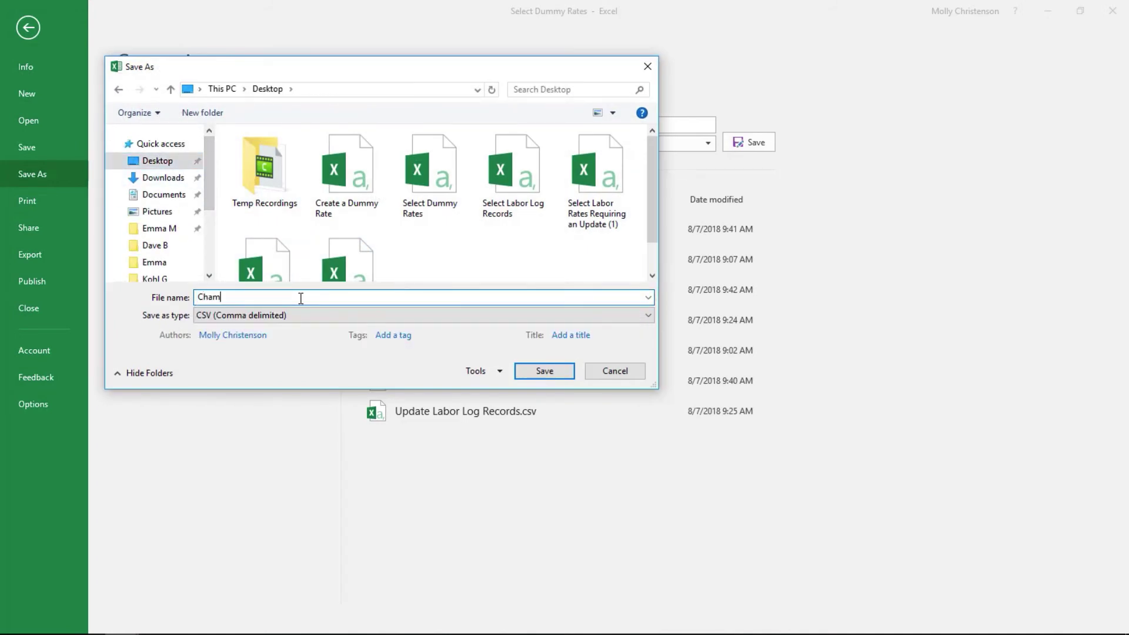
type("ge Dummy Rate Names")
left_click(540, 372)
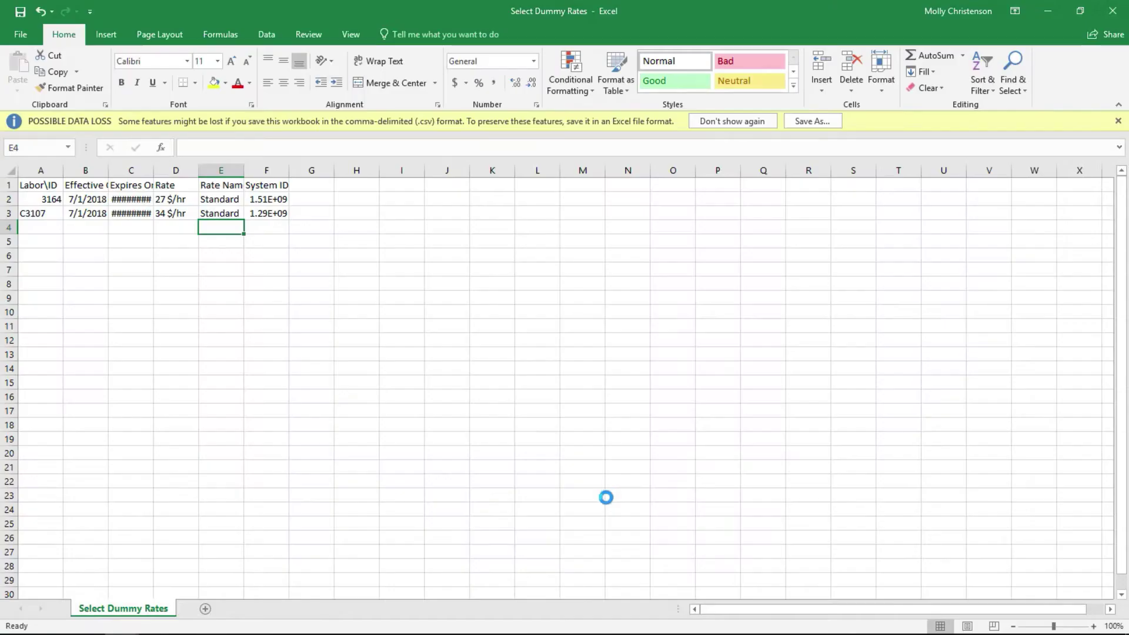
left_click(1113, 17)
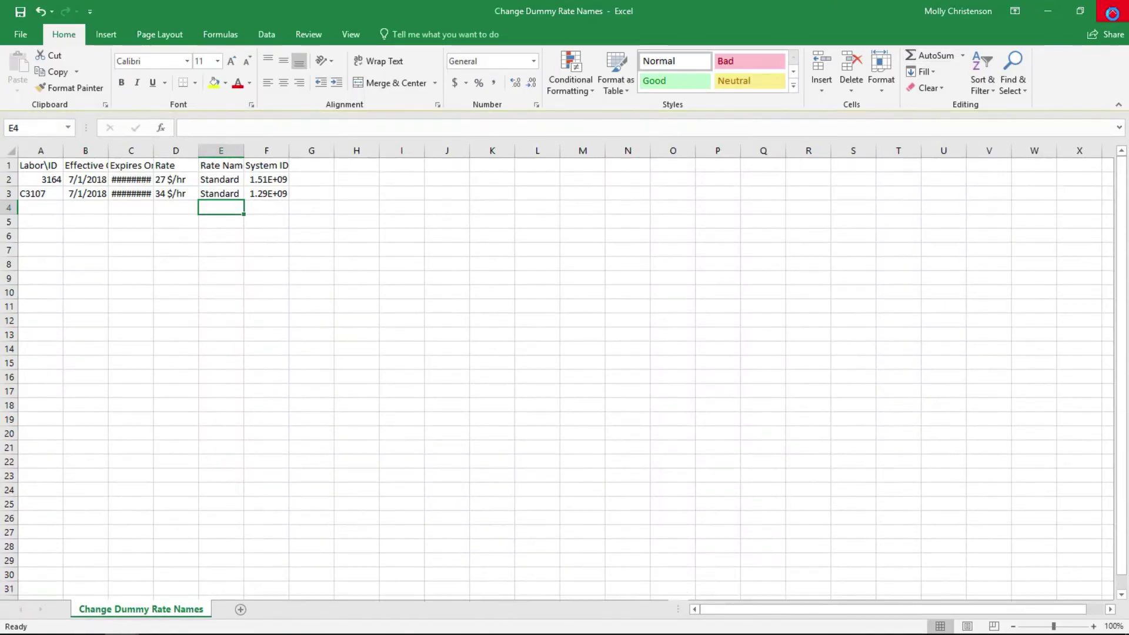
Close the Update Expiration Date workbook and import Change Dummy Rate Names.csv using the Select Dummy Rates format.
left_click(1113, 16)
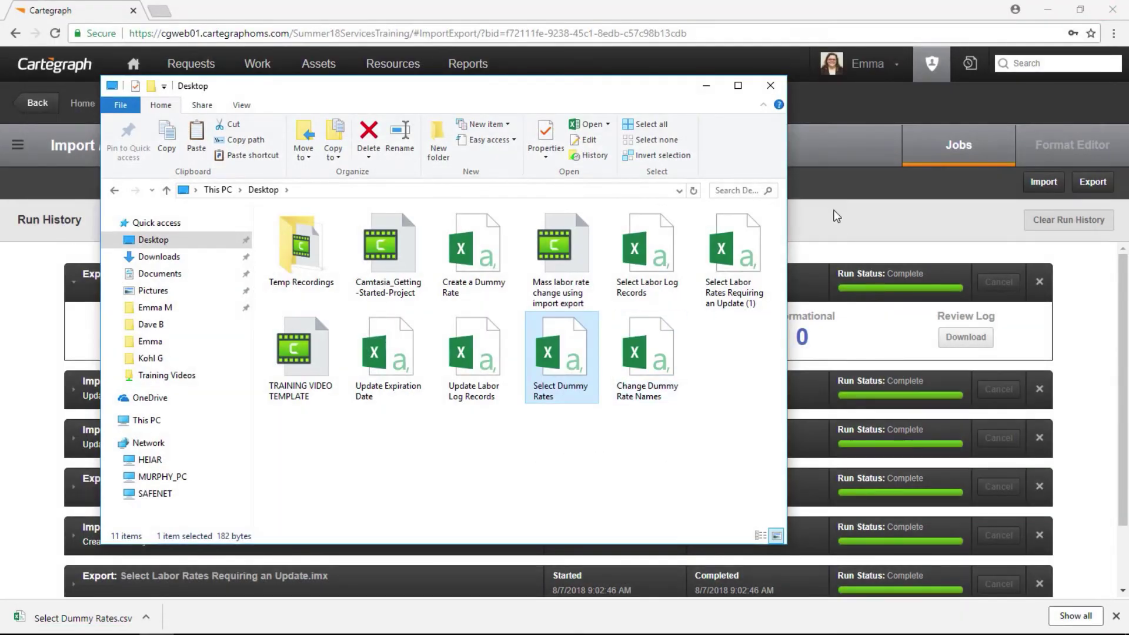
left_click(836, 219)
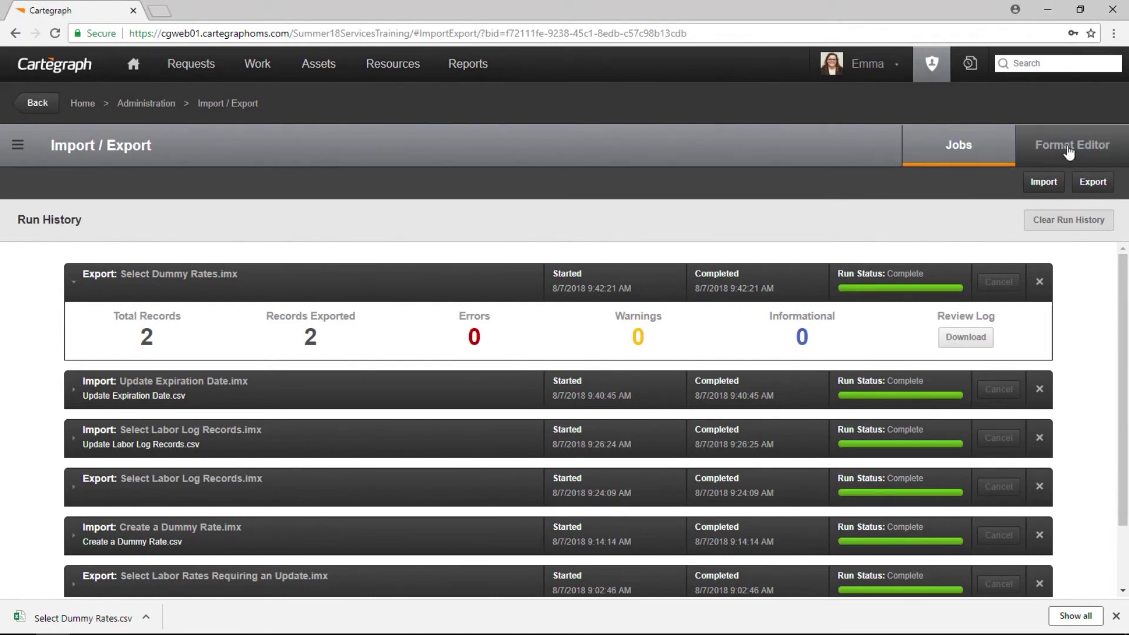
left_click(1068, 146)
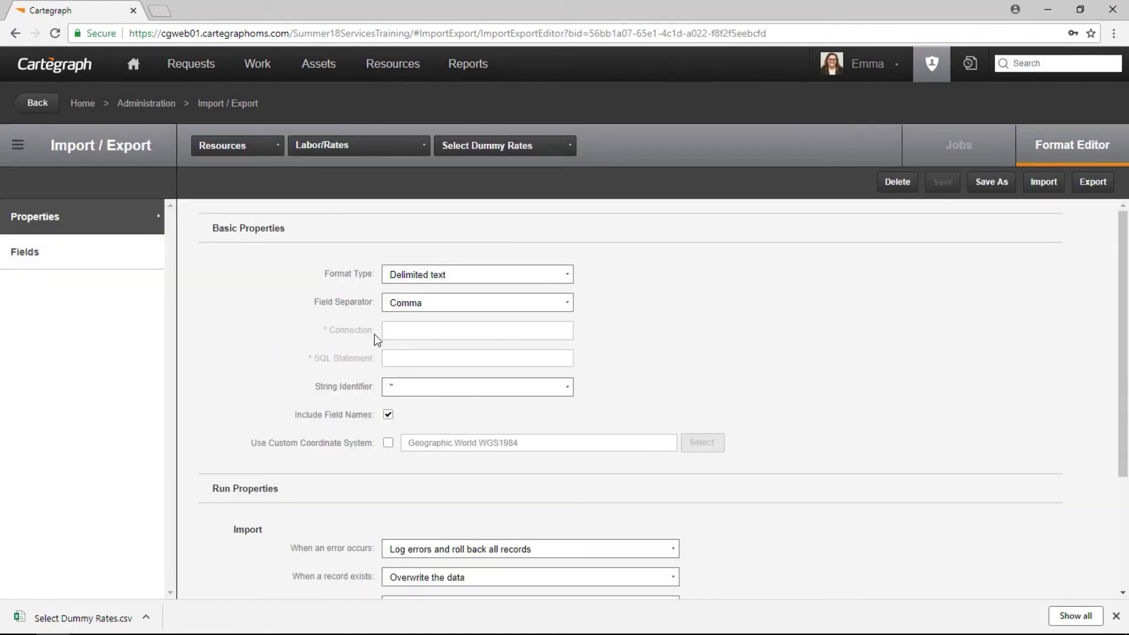
left_click(1044, 183)
left_click(723, 423)
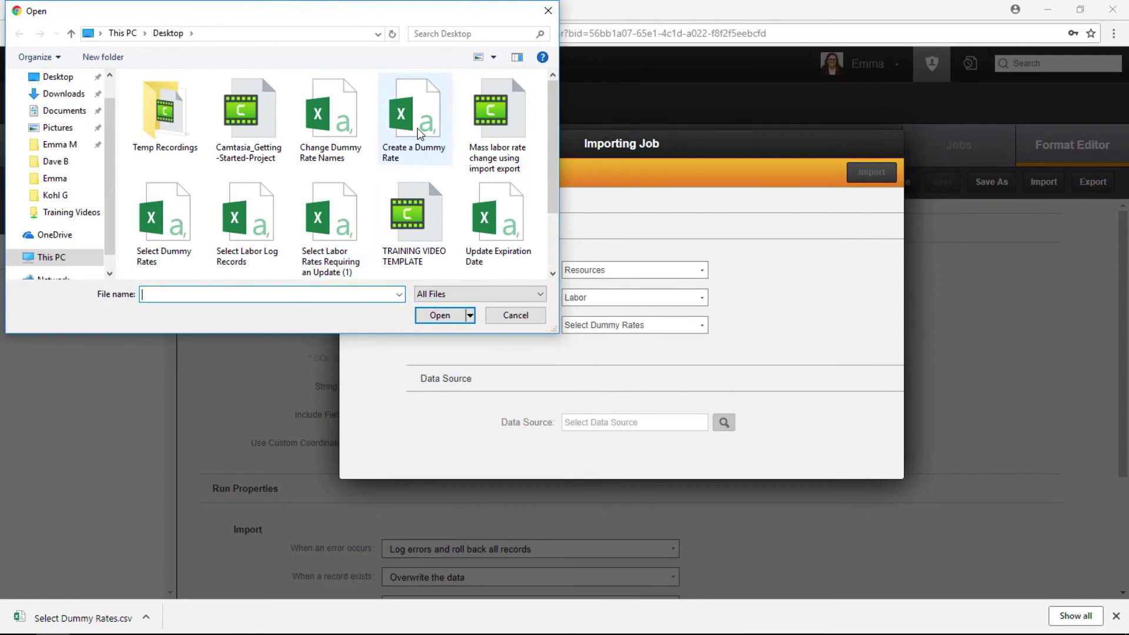
left_click(358, 130)
left_click(439, 317)
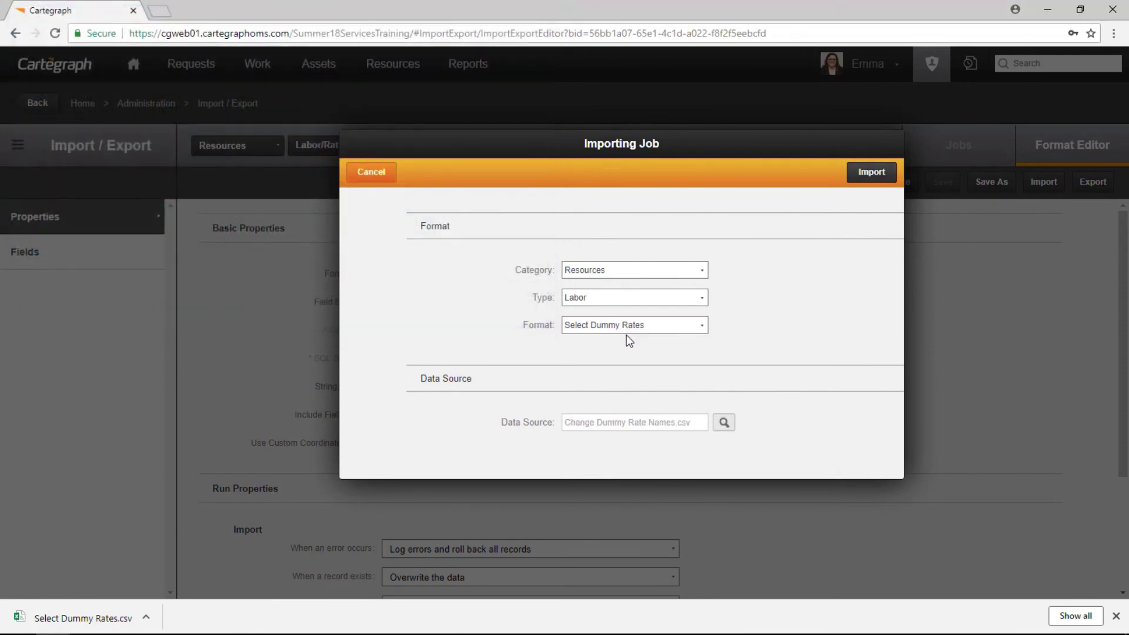
left_click(888, 174)
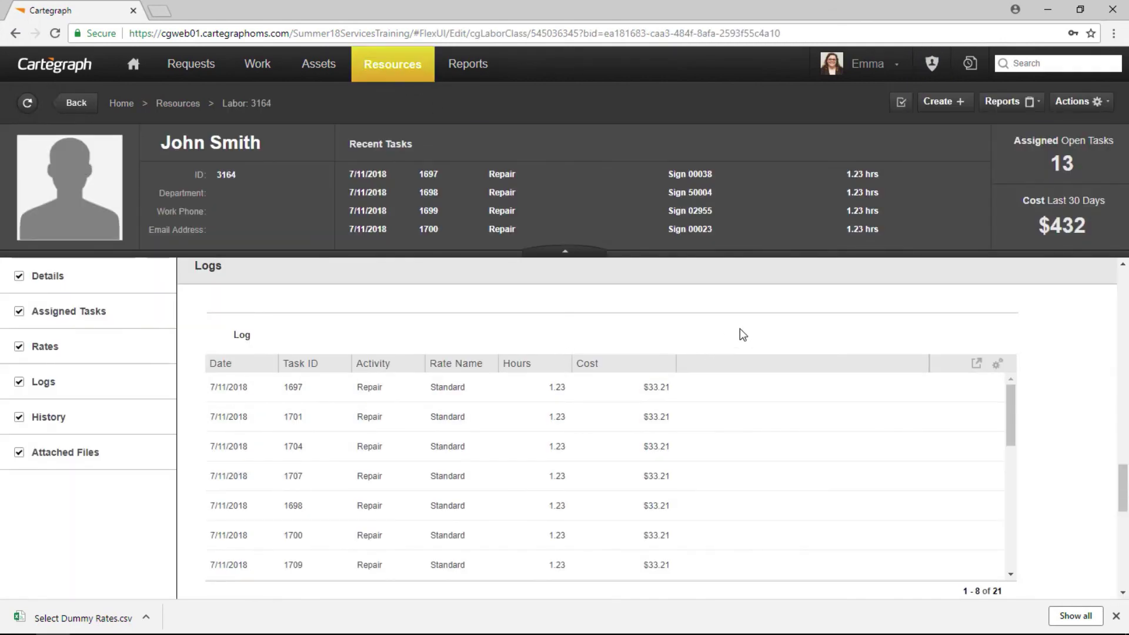
Scroll the labor record to confirm both rates, 27 and 25 $/hr, are named Standard.
scroll(647, 417, "up", 3)
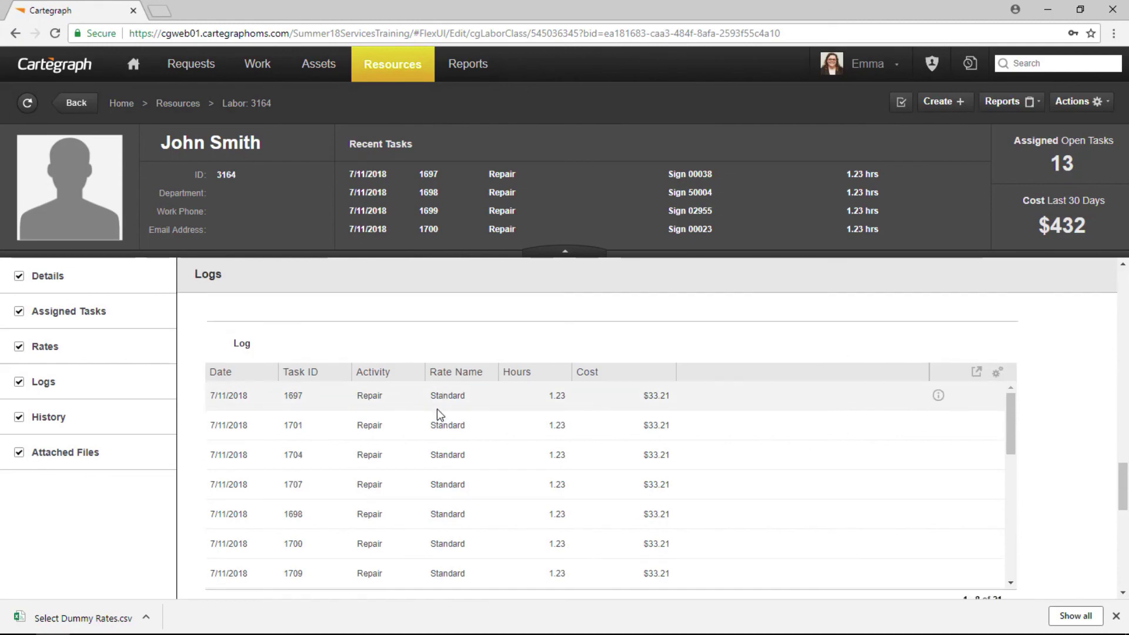
scroll(765, 388, "down", 3)
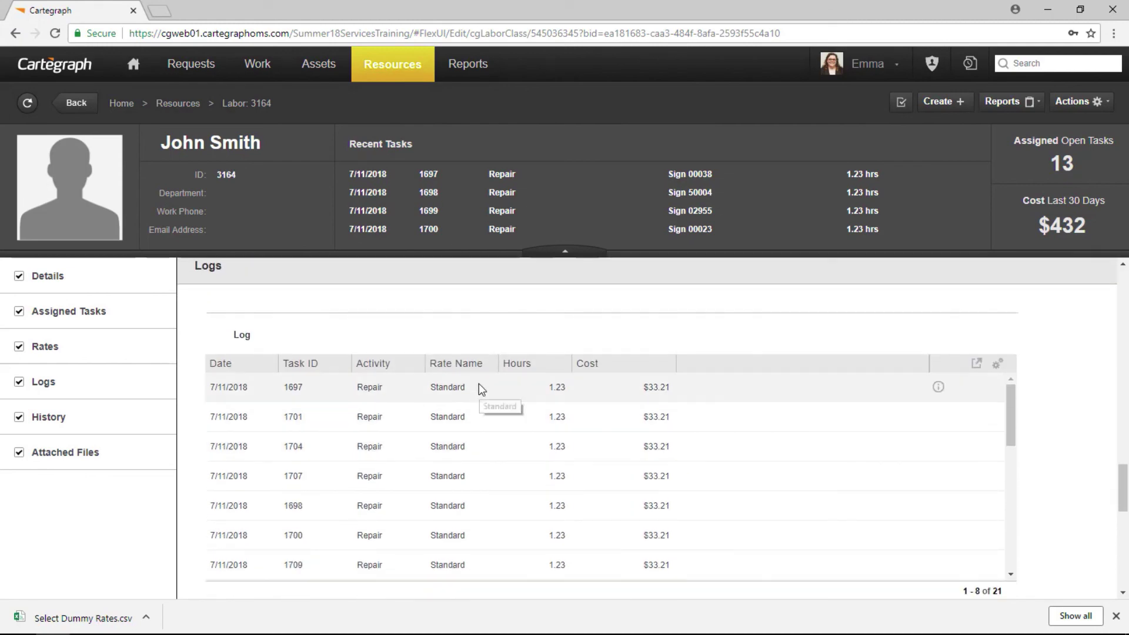
scroll(473, 476, "down", 2)
scroll(511, 493, "up", 2)
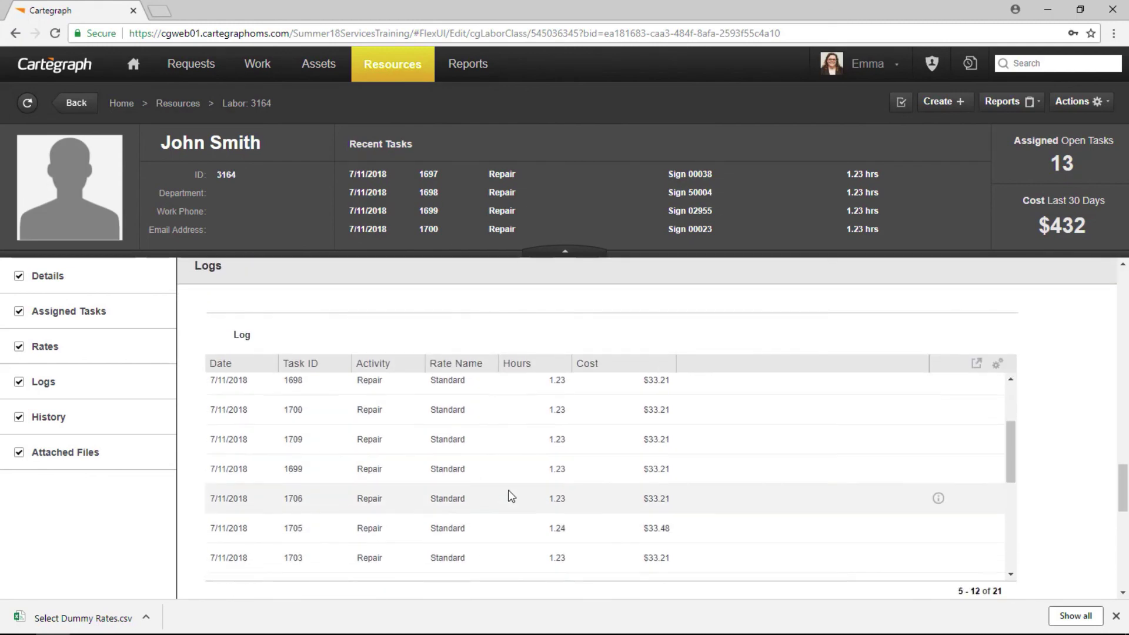
scroll(598, 368, "up", 5)
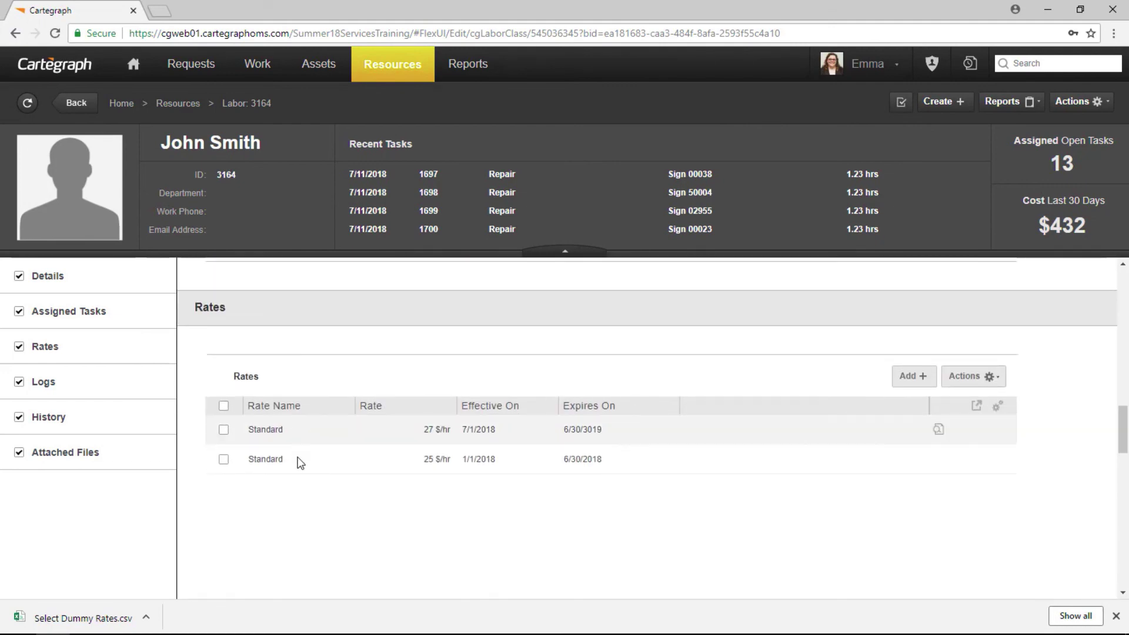